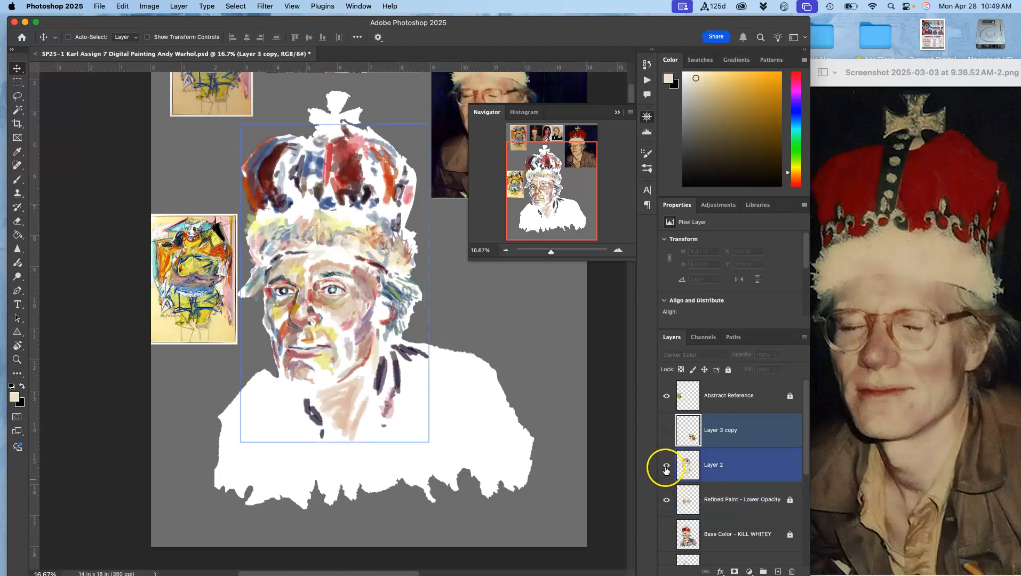
- Toggle Layer 2's visibility to compare the portrait with and without it
left_click(667, 467)
left_click(666, 466)
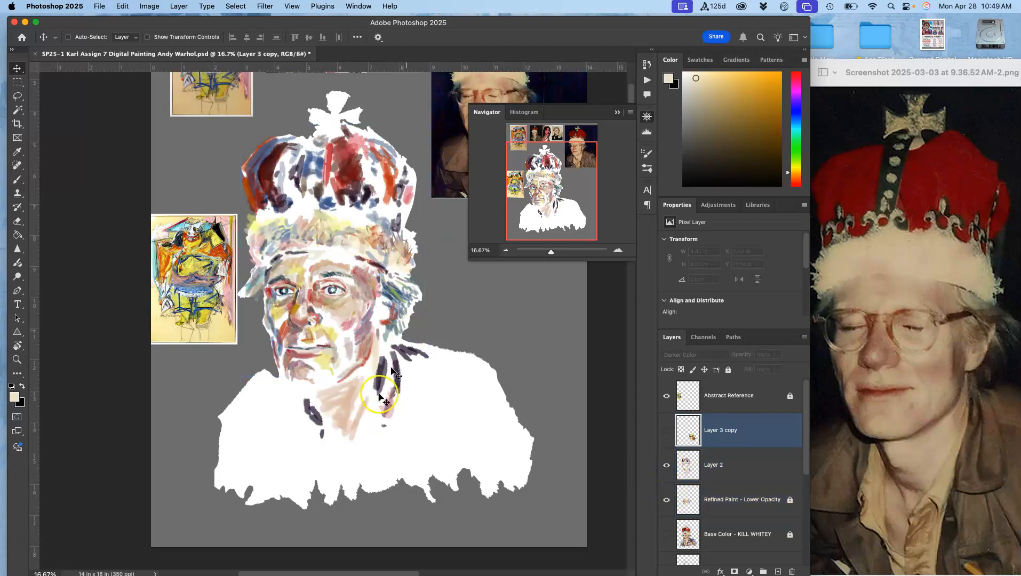
left_click(678, 459, "shift")
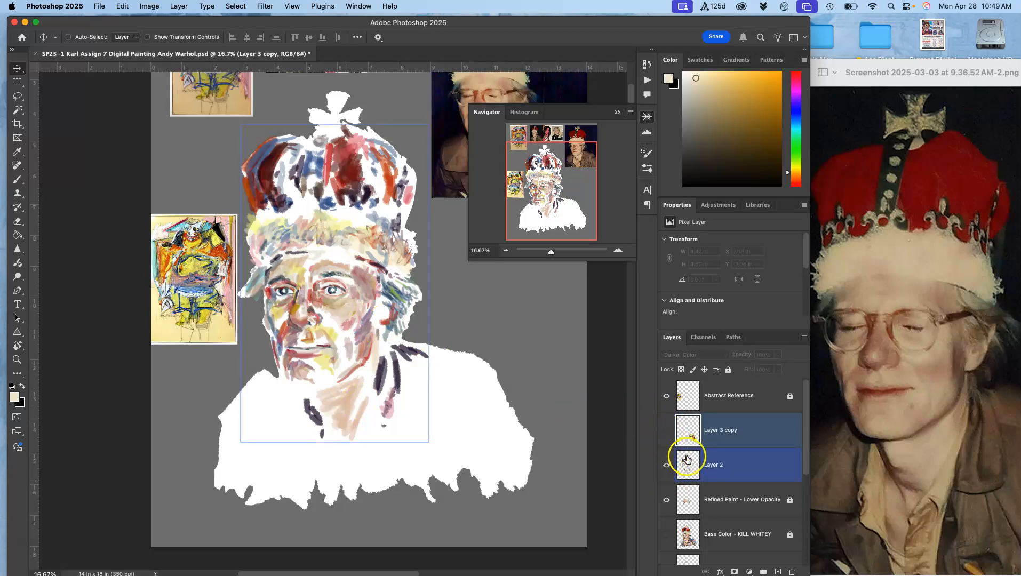
left_click(686, 469, "super")
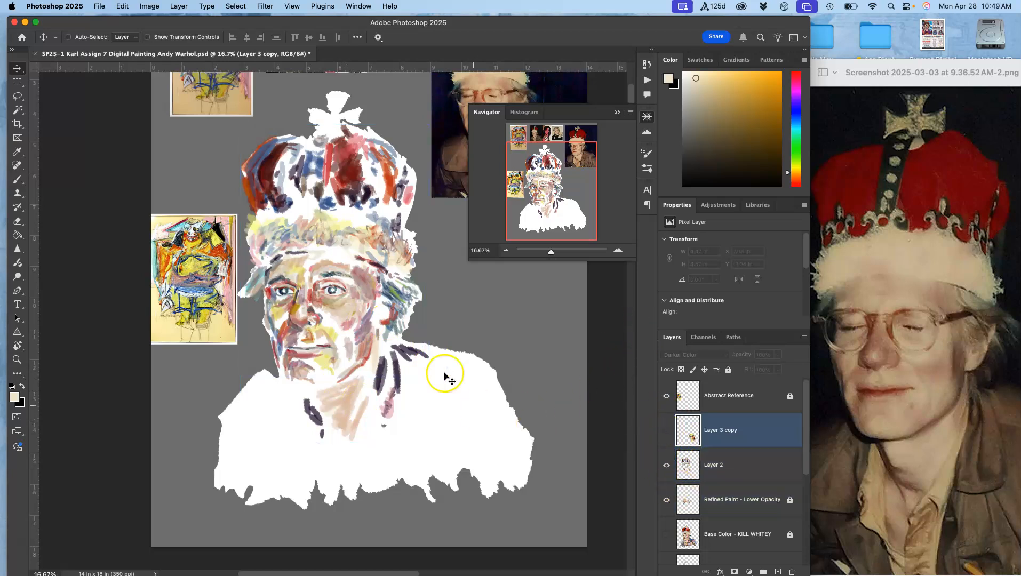
left_click(687, 494, "super")
left_click(687, 494, "super")
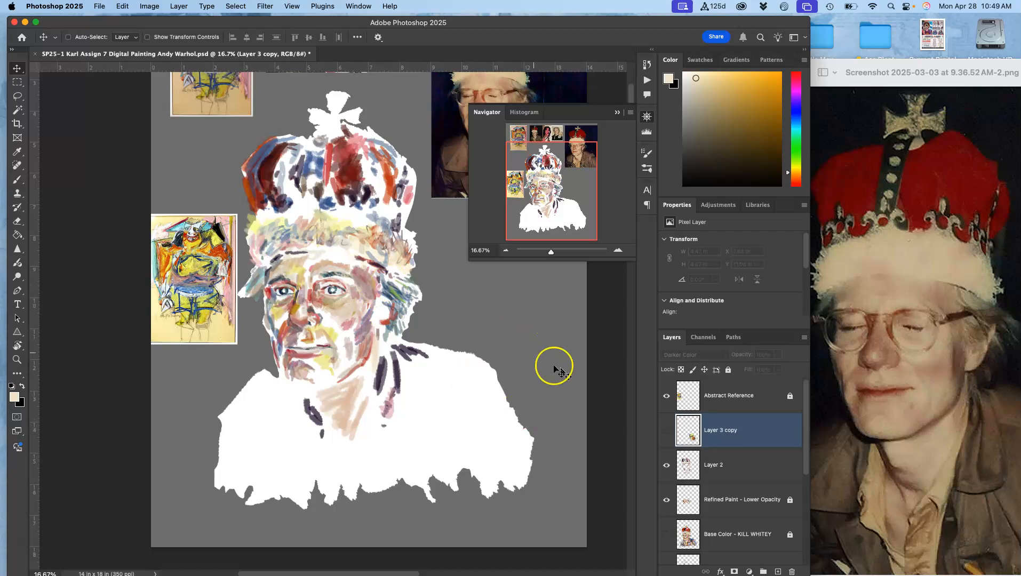
- Show the Layer 3 copy shoulder patch and select that layer on the canvas
left_click(667, 431)
left_click(329, 246, "shift+super")
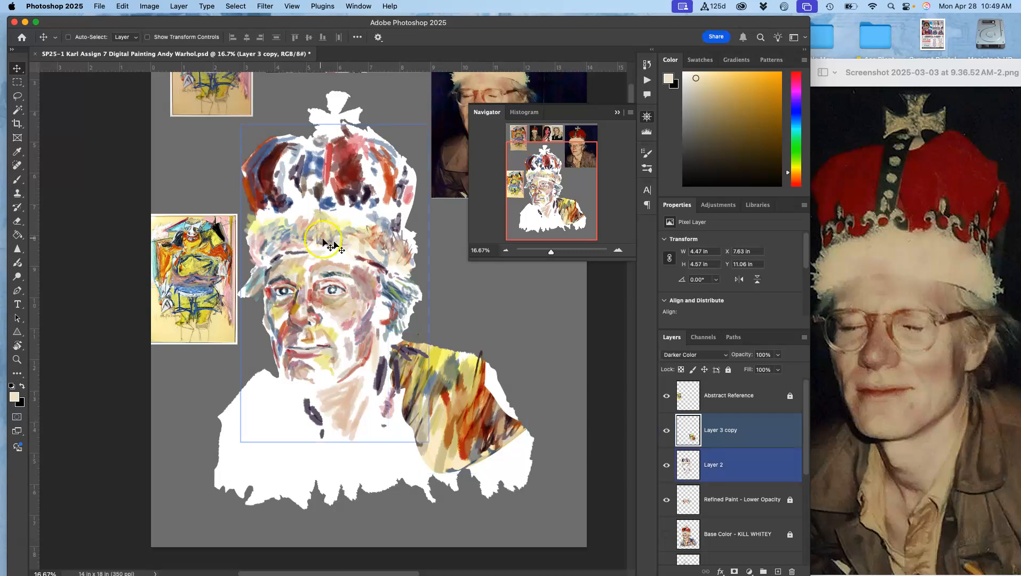
left_click(354, 229, "shift+super")
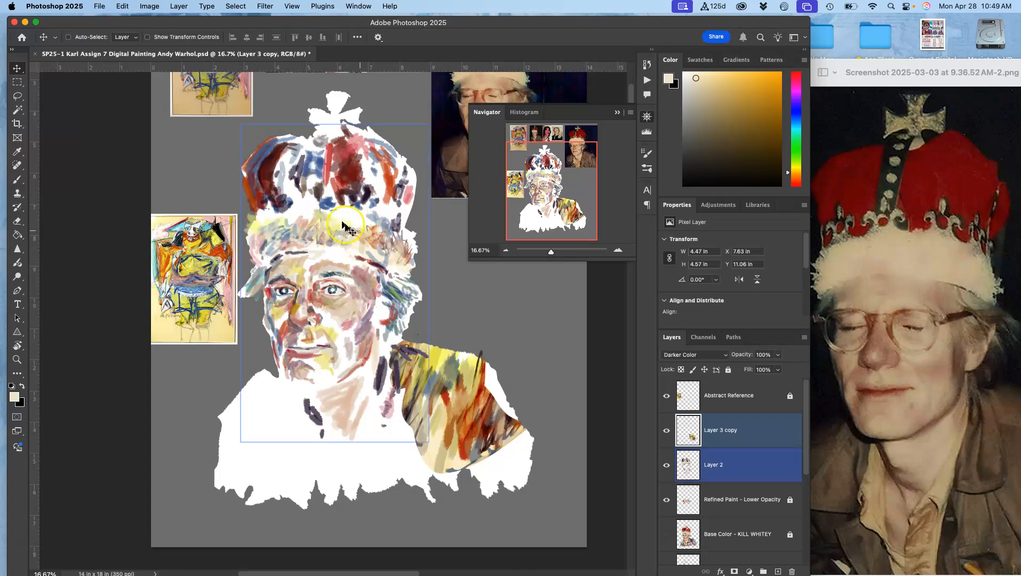
left_click(327, 244, "shift+super")
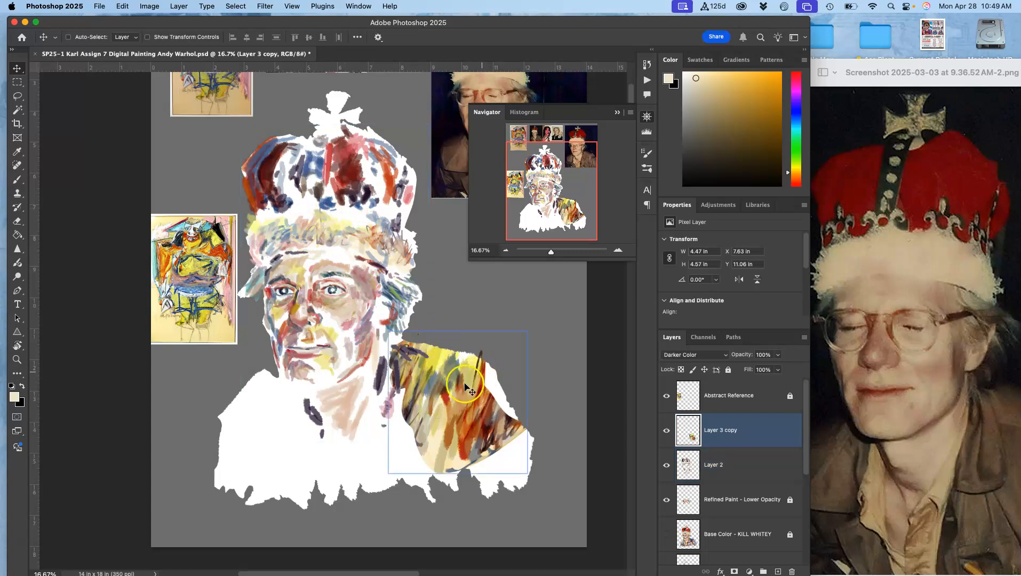
- Set Layer 3 copy's blend mode to Normal and toggle the Base Color layer's visibility
left_click(675, 356)
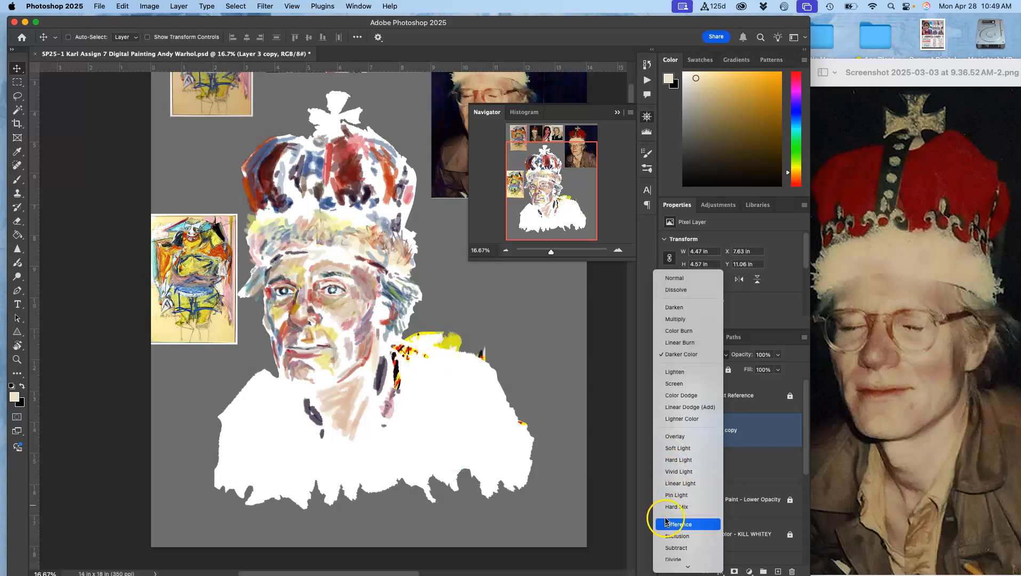
left_click(671, 281)
left_click(686, 440)
left_click(666, 535)
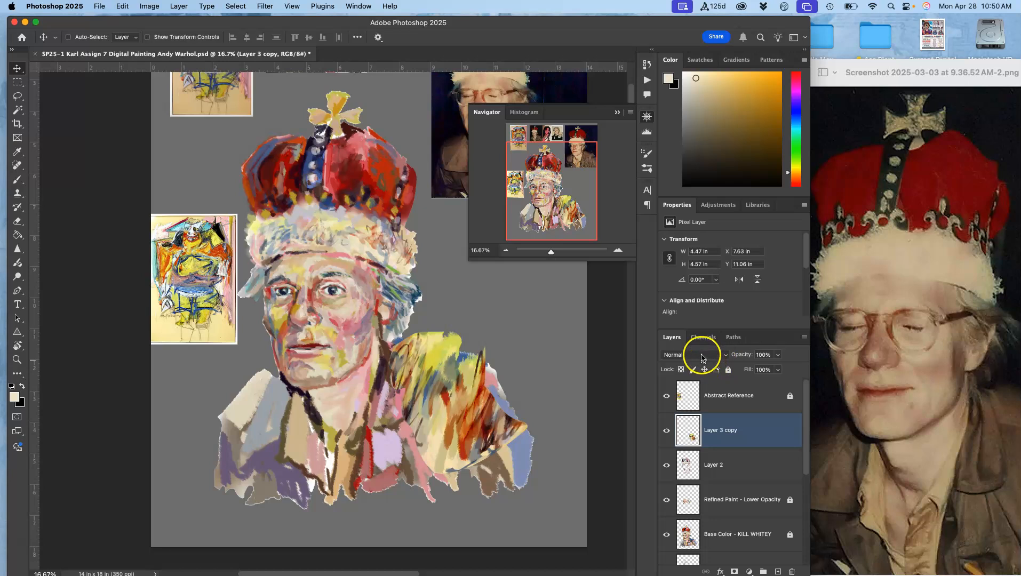
- Change Layer 3 copy's blend mode to Overlay
left_click(703, 355)
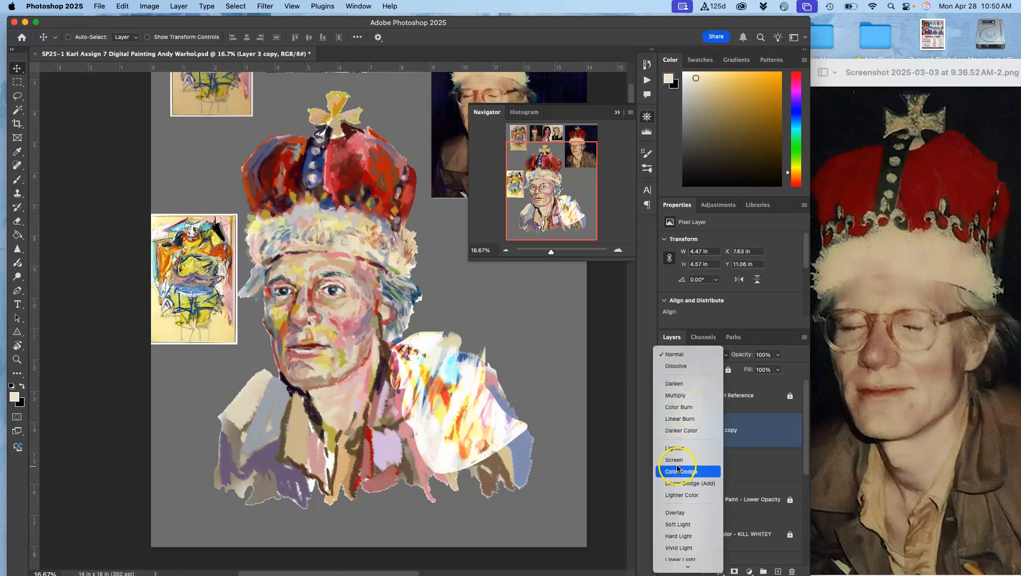
left_click(674, 514)
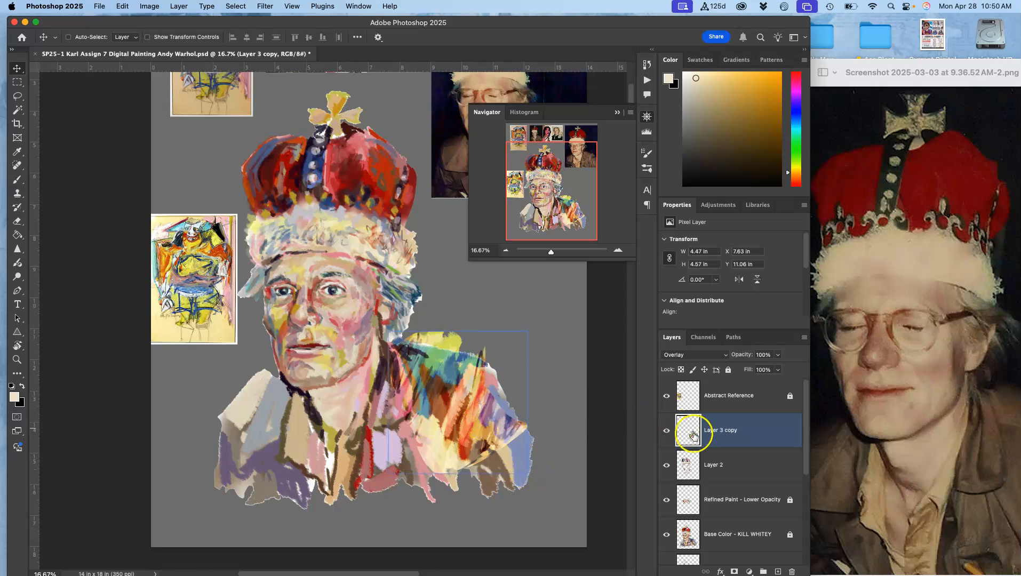
- Add a new layer, Layer 3, above the copy and switch to the Brush tool
left_click(778, 572)
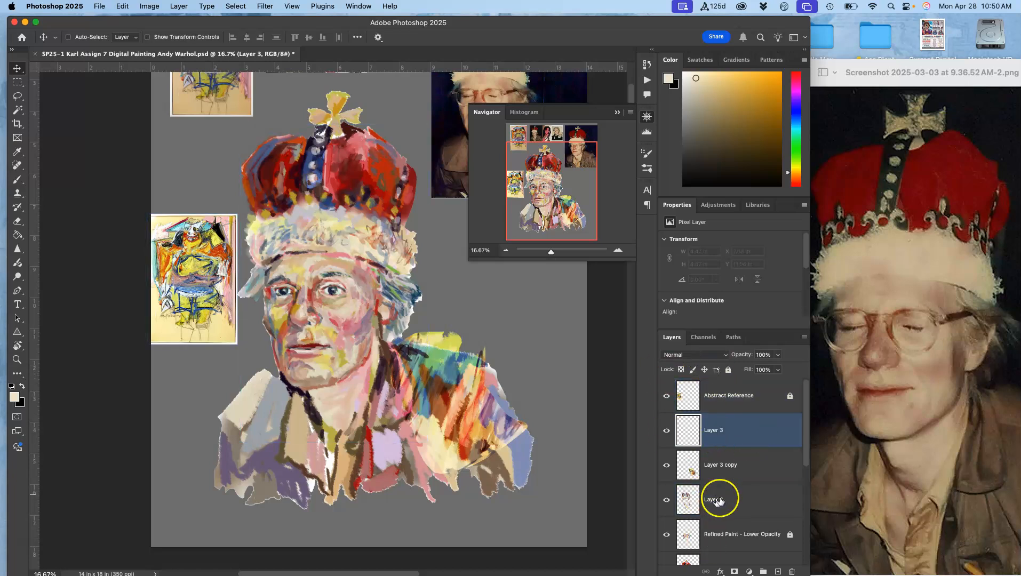
scroll(806, 449, "down", 1)
scroll(806, 449, "up", 1)
left_click(741, 497, "super")
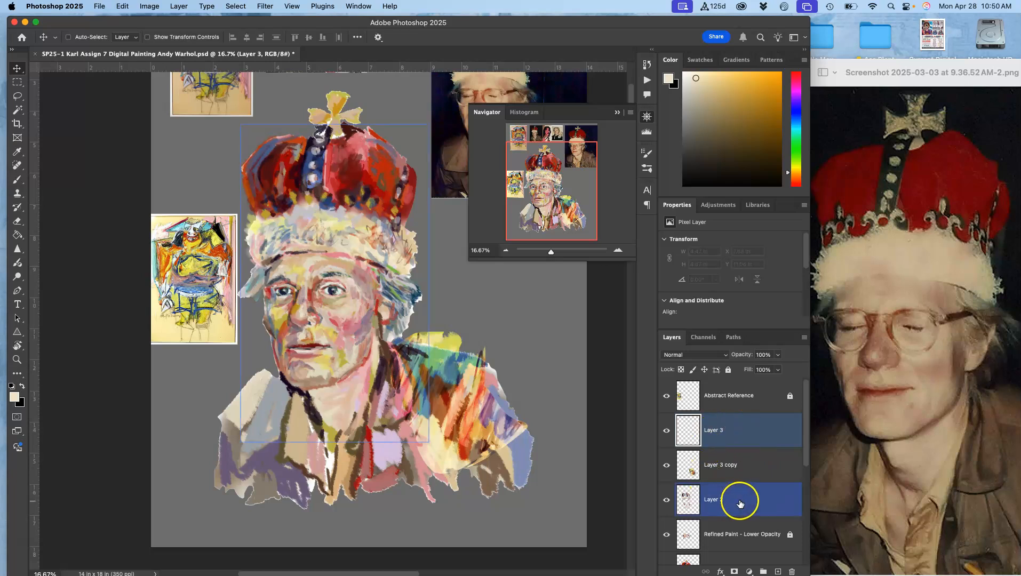
left_click(719, 502, "super")
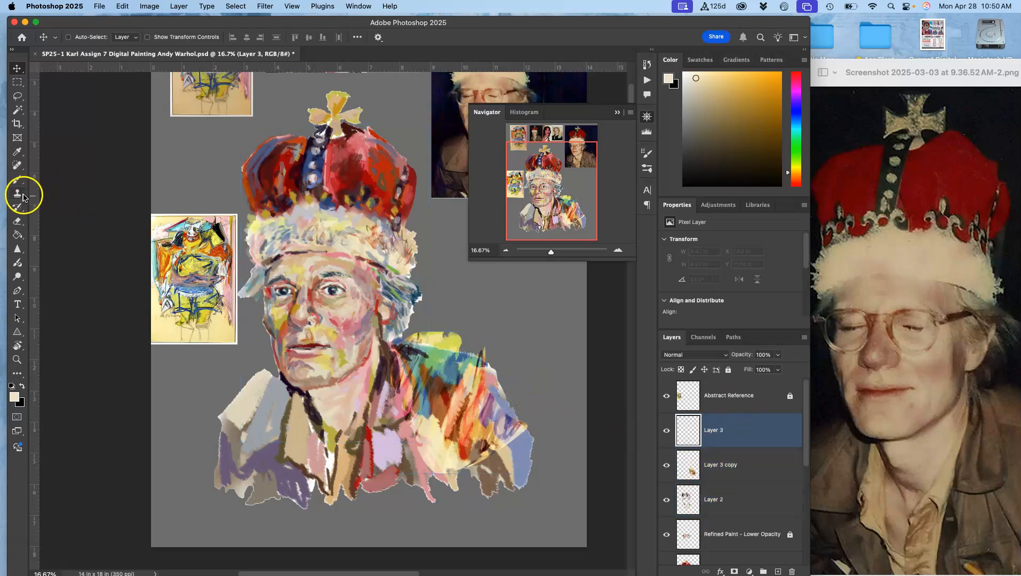
left_click(17, 180)
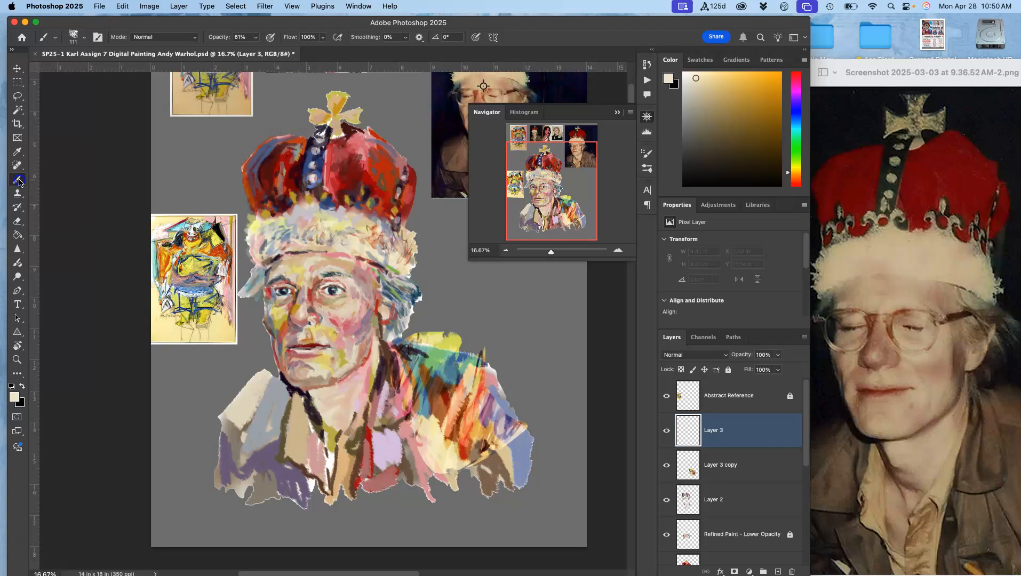
- Paint brush strokes on the collar and shoulders on Layer 3, sampling colours from the painting
left_click(376, 365, "alt")
mouse_move(442, 375)
left_mouse_down()
mouse_move(422, 363)
mouse_move(451, 383)
left_mouse_up()
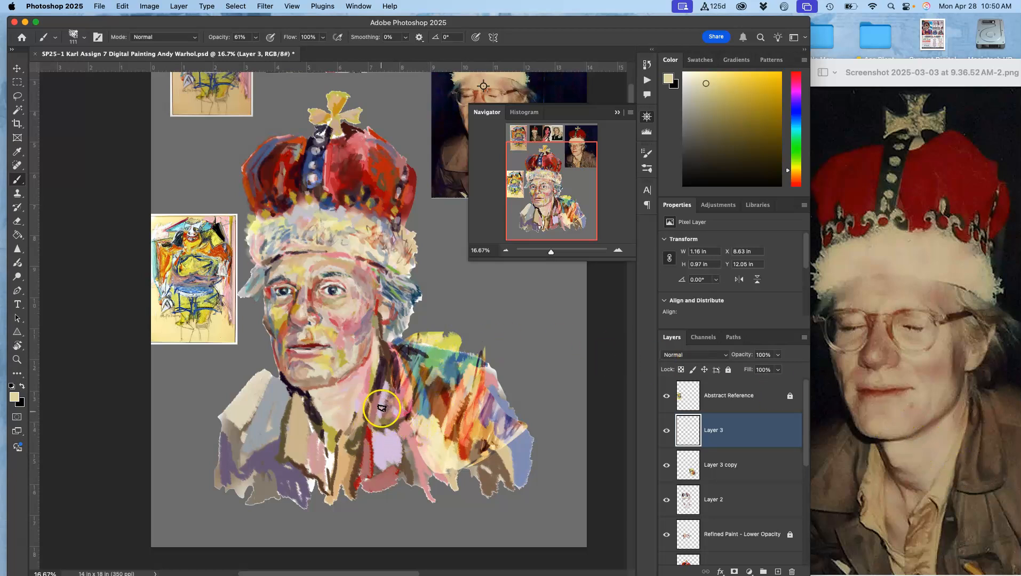
left_click(386, 372, "alt")
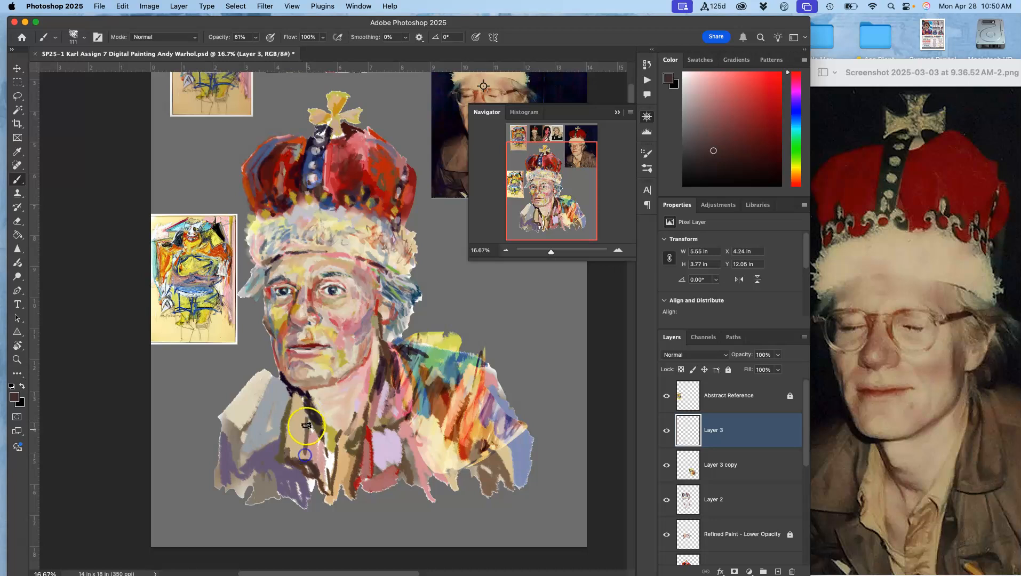
left_click(444, 373, "alt")
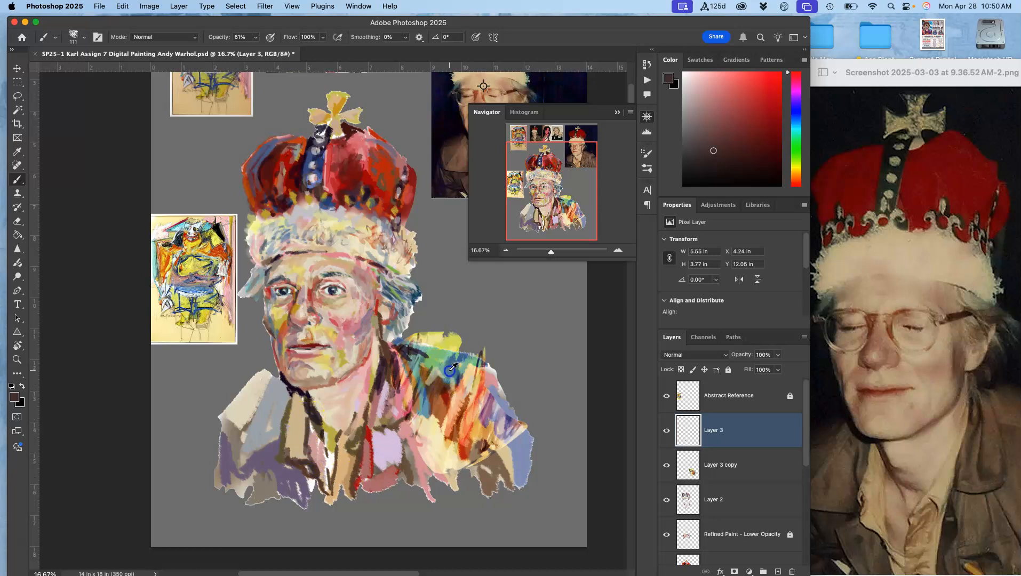
left_click(310, 430, "alt")
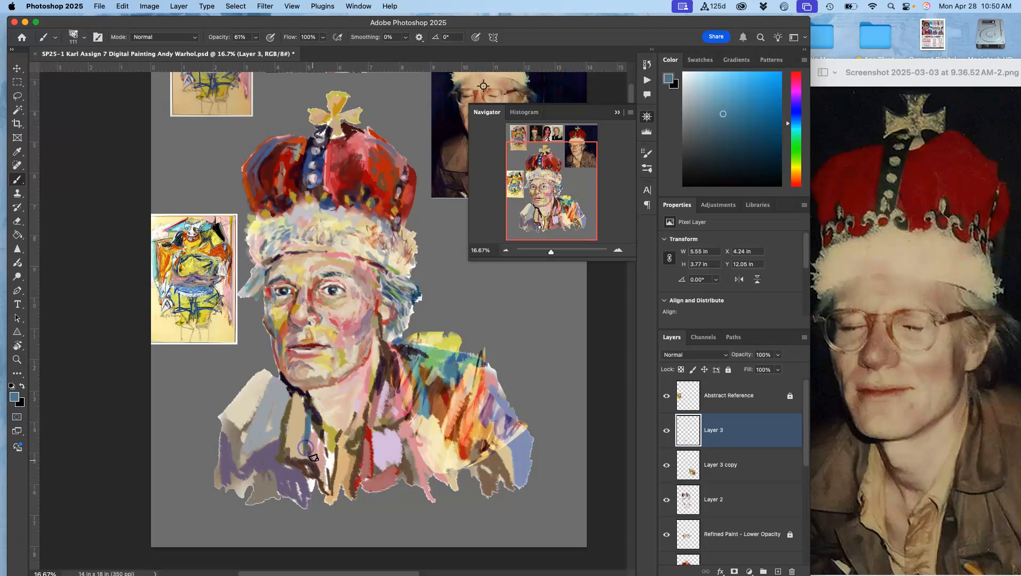
left_click(286, 402, "alt")
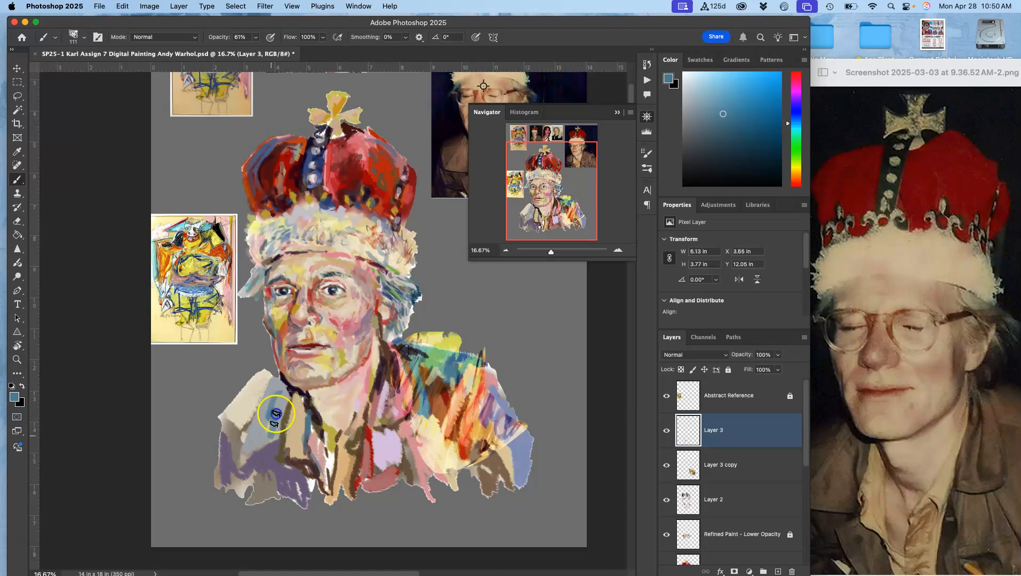
left_click(302, 396, "alt")
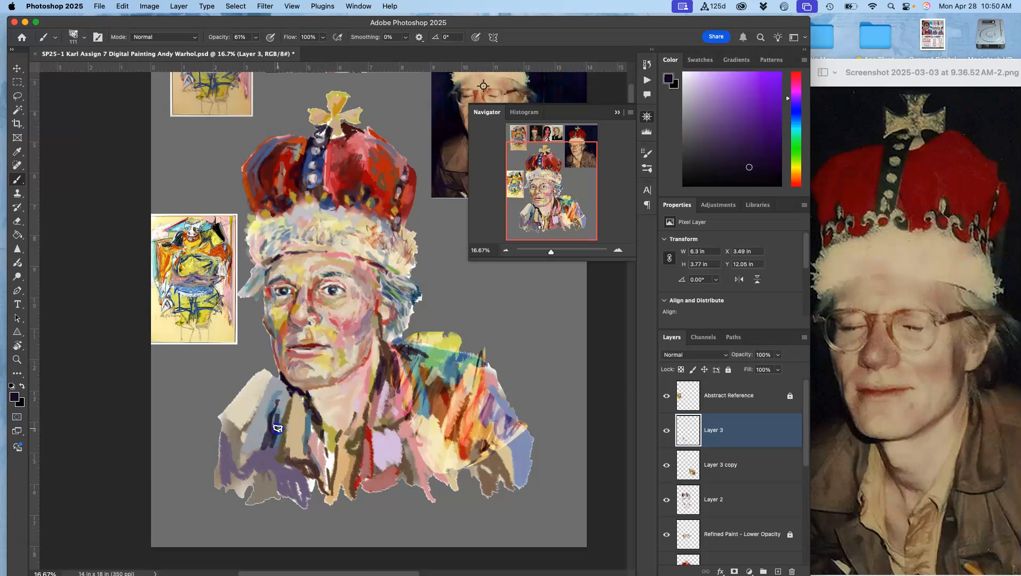
left_click_drag(290, 402, 285, 419)
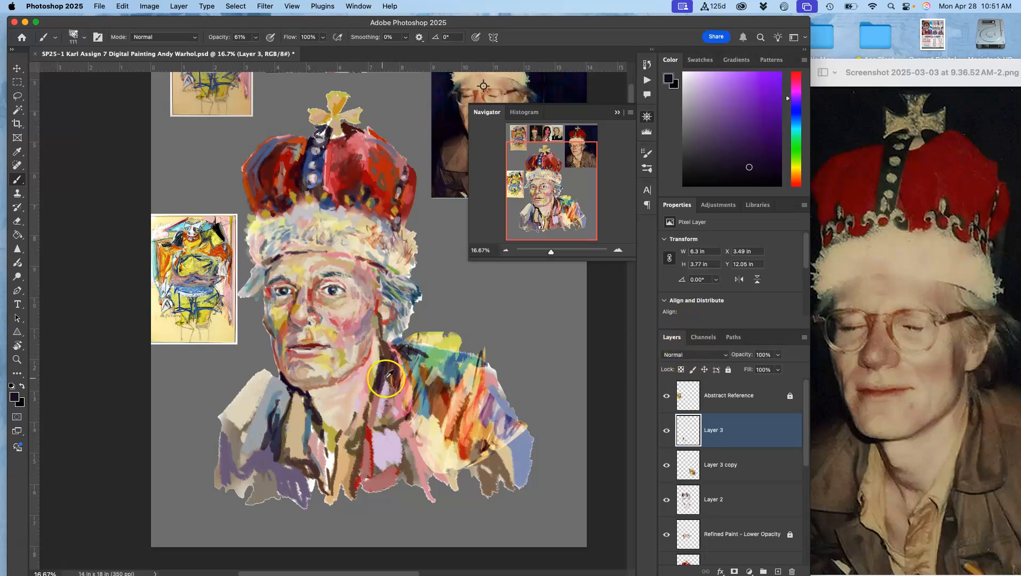
left_click(442, 388, "alt")
left_click(277, 383)
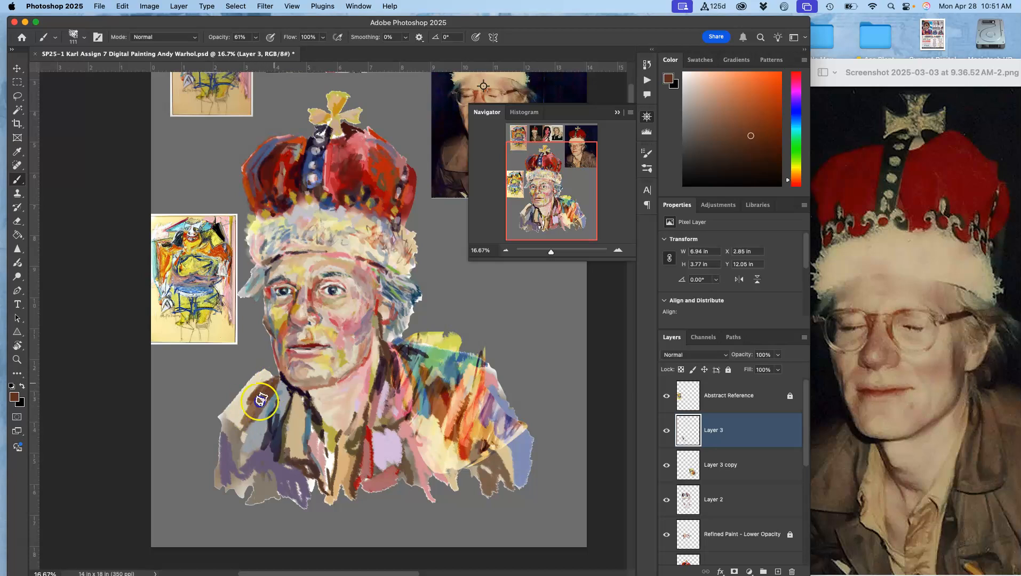
left_click_drag(247, 390, 246, 402)
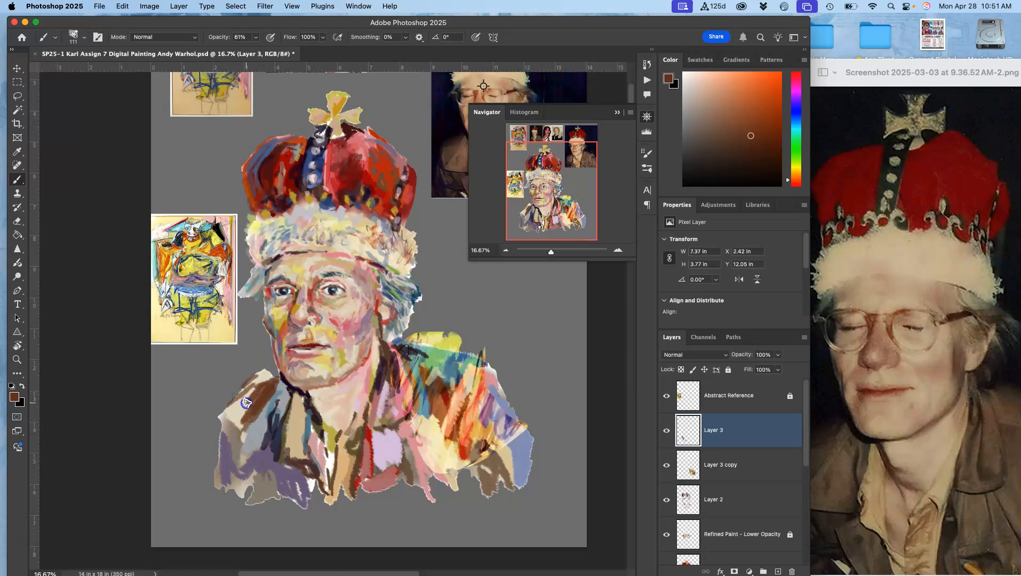
left_click(441, 365, "alt")
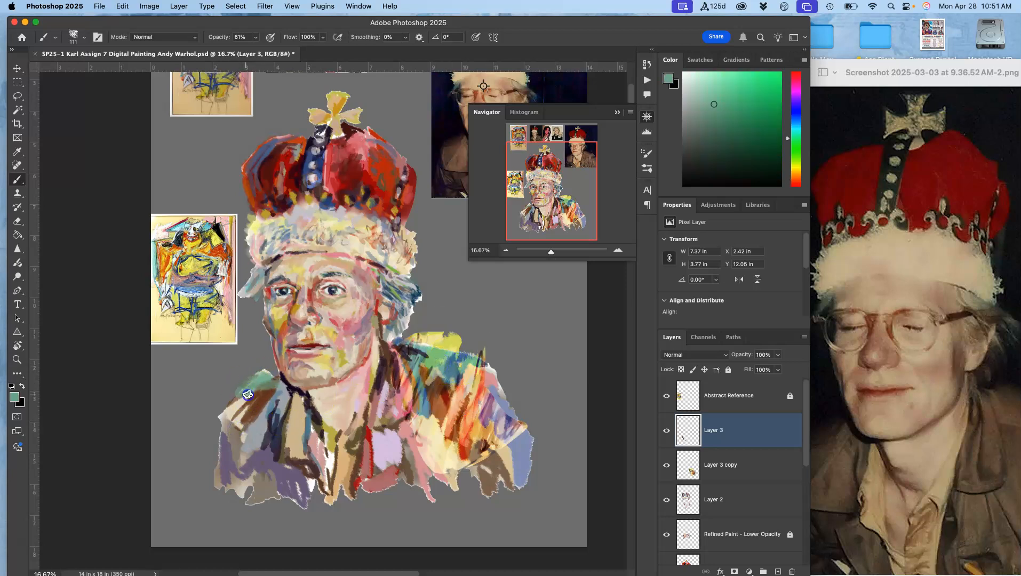
- Paint more strokes across the lower shirt, sampling colours from the abstract reference and the portrait
left_click(195, 266, "alt")
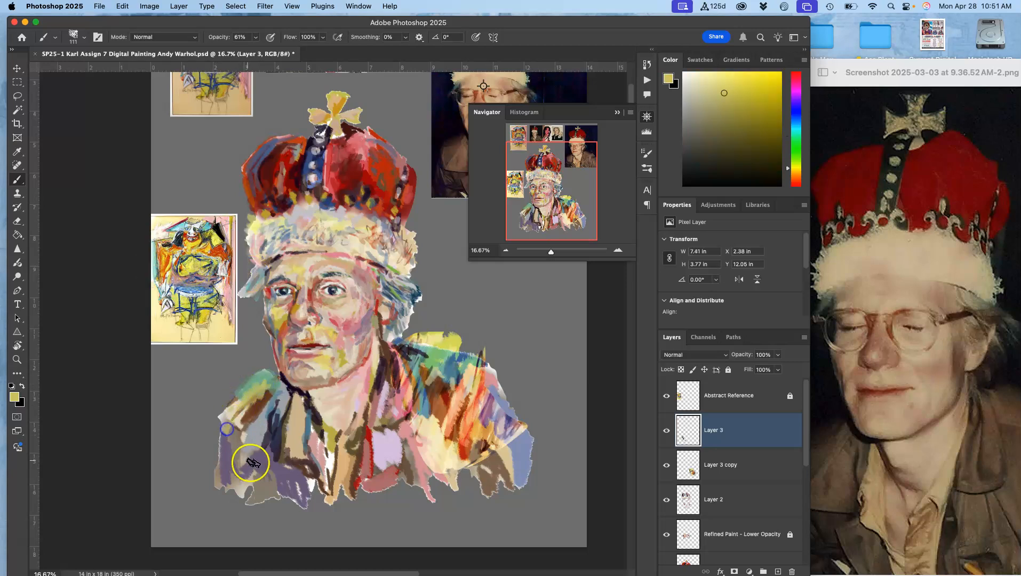
left_click(448, 400, "alt")
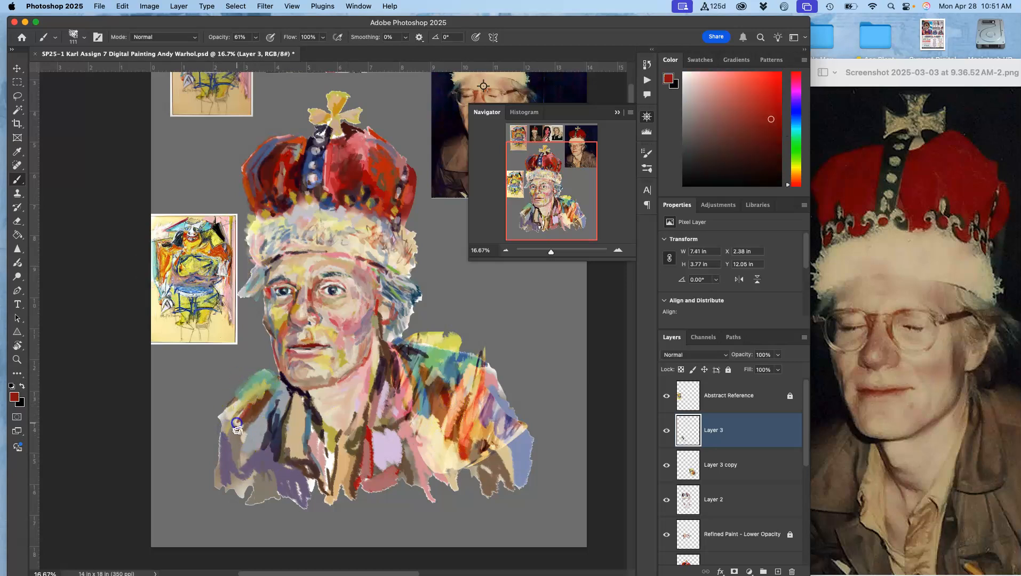
left_click_drag(237, 442, 254, 452)
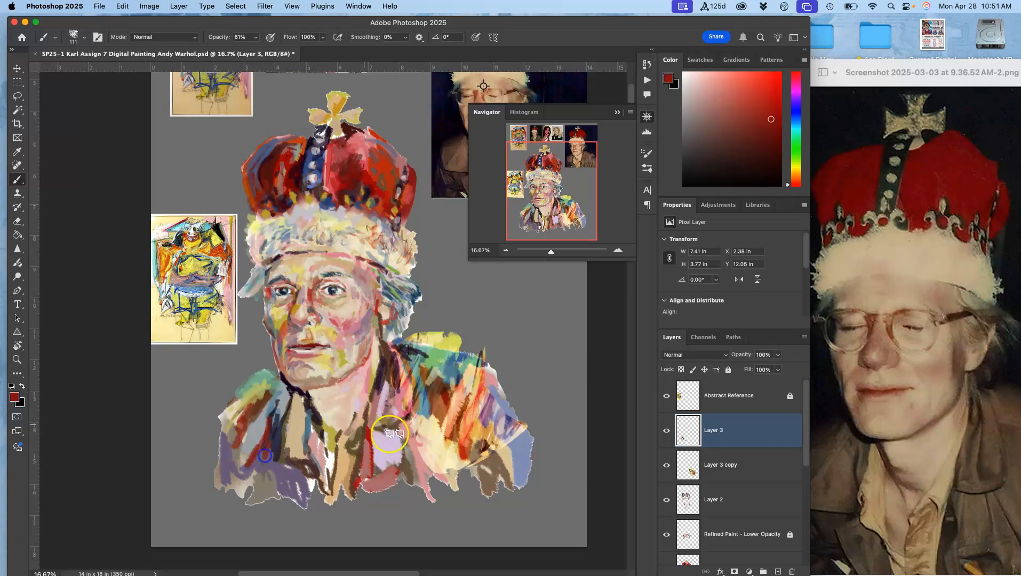
left_click(474, 432, "alt")
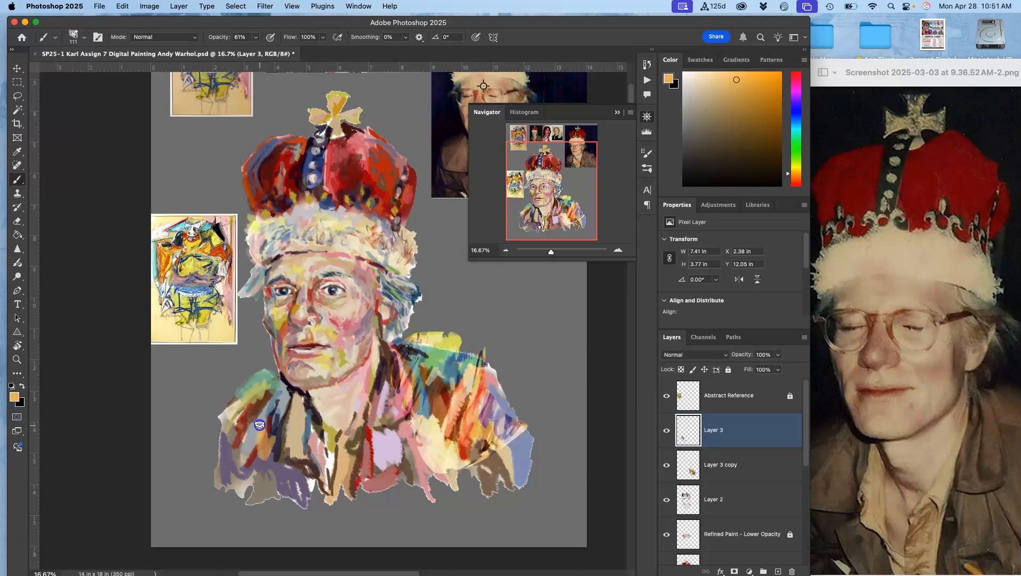
left_click(280, 427, "alt")
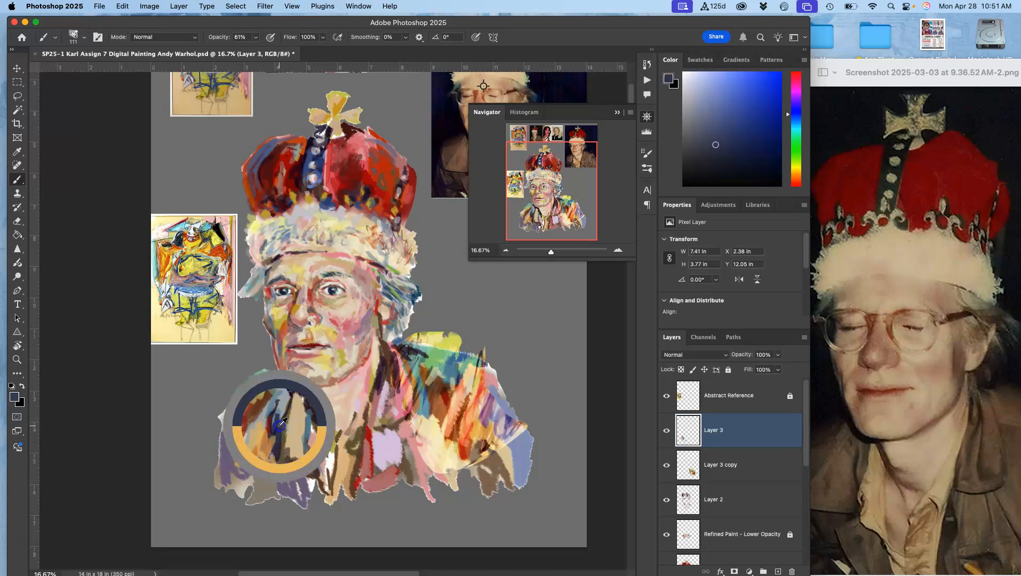
left_click(295, 455, "alt")
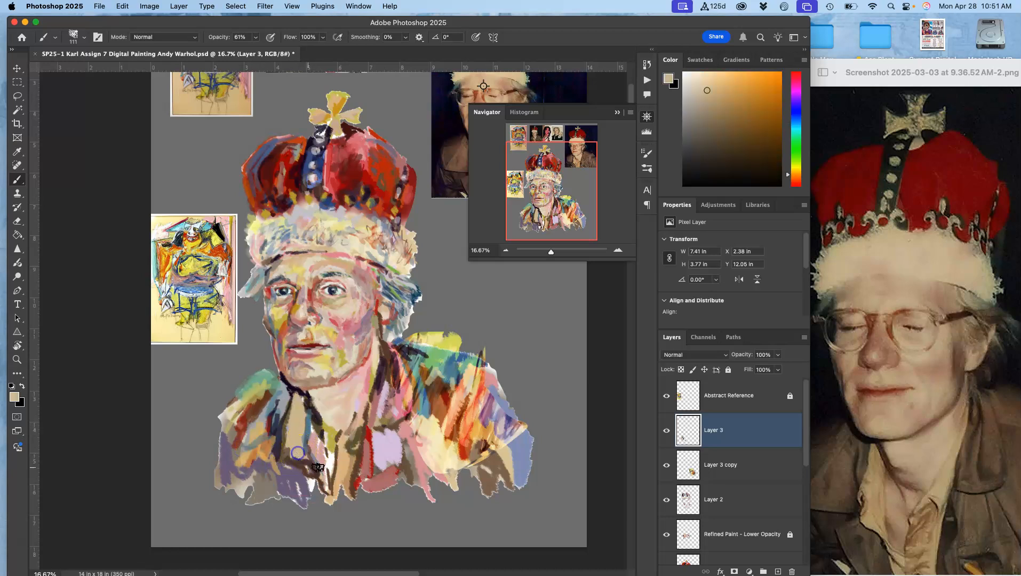
left_click(391, 367, "alt")
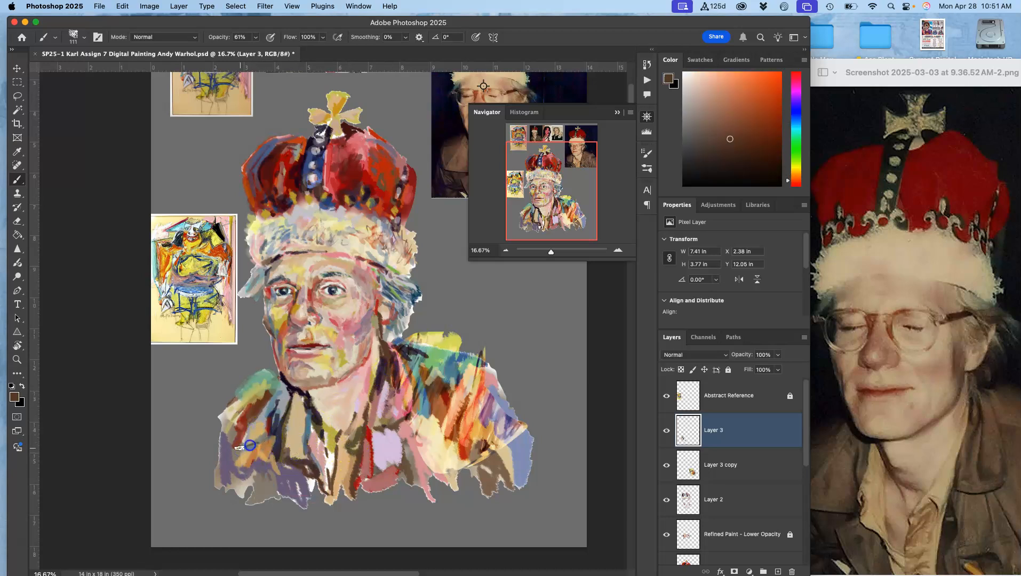
left_click_drag(249, 482, 239, 473)
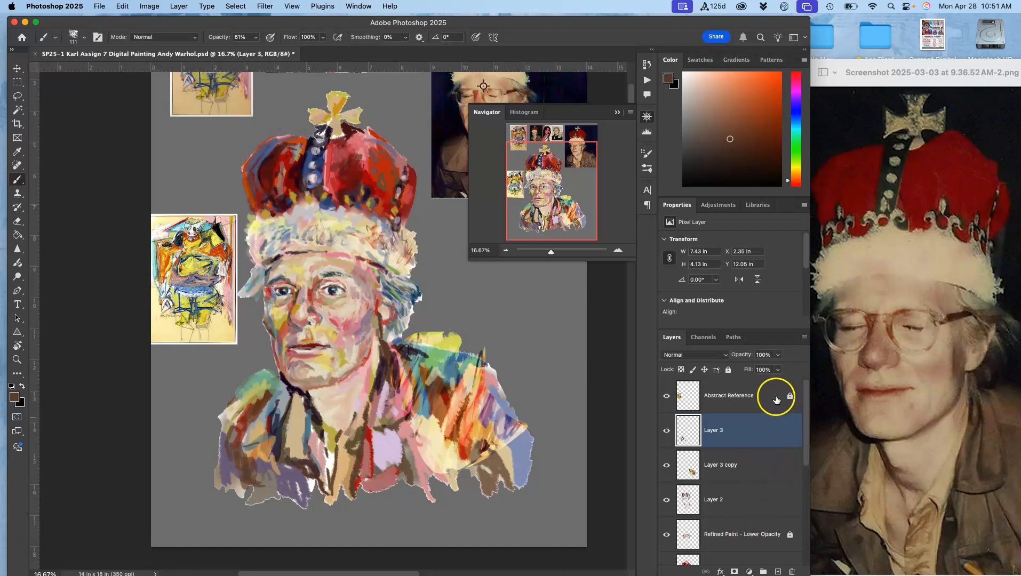
- Lock the Refined Paint and Base Color layers, then group the selected painting layers
left_click(759, 534)
left_click(729, 370)
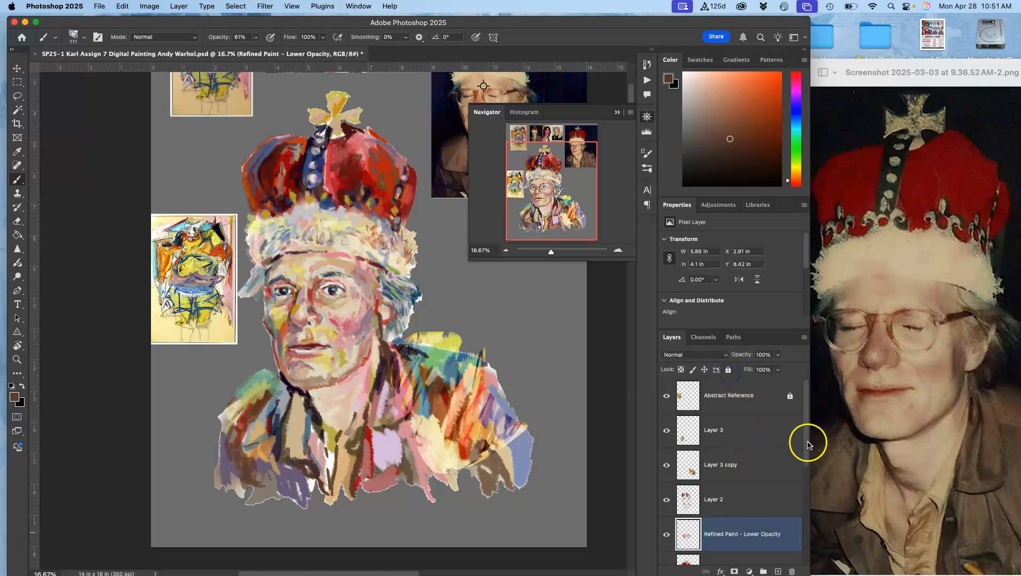
scroll(805, 450, "down", 1)
left_click(759, 534)
left_click(728, 370)
left_click(729, 370)
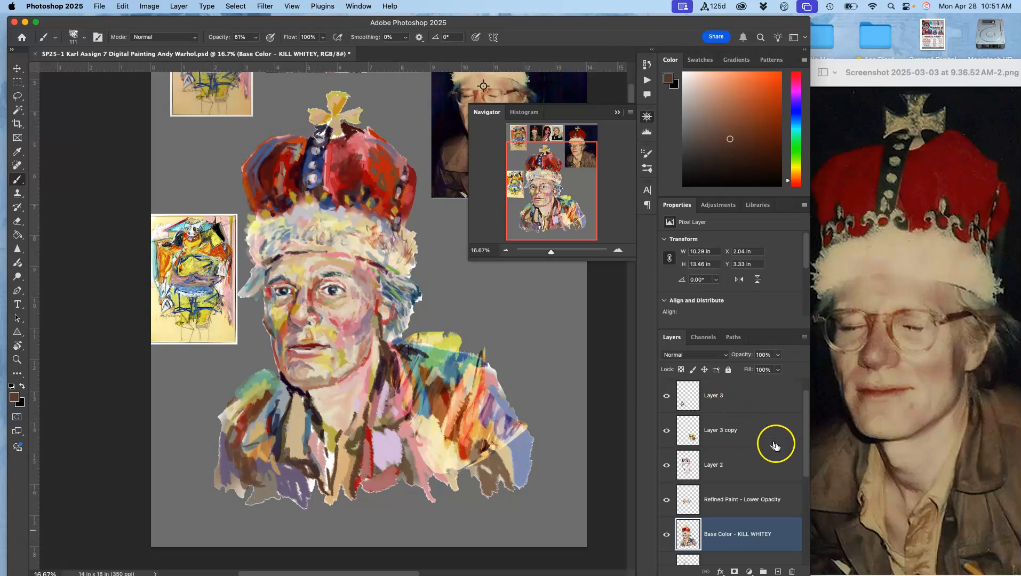
left_click(763, 401, "shift")
left_click(763, 570)
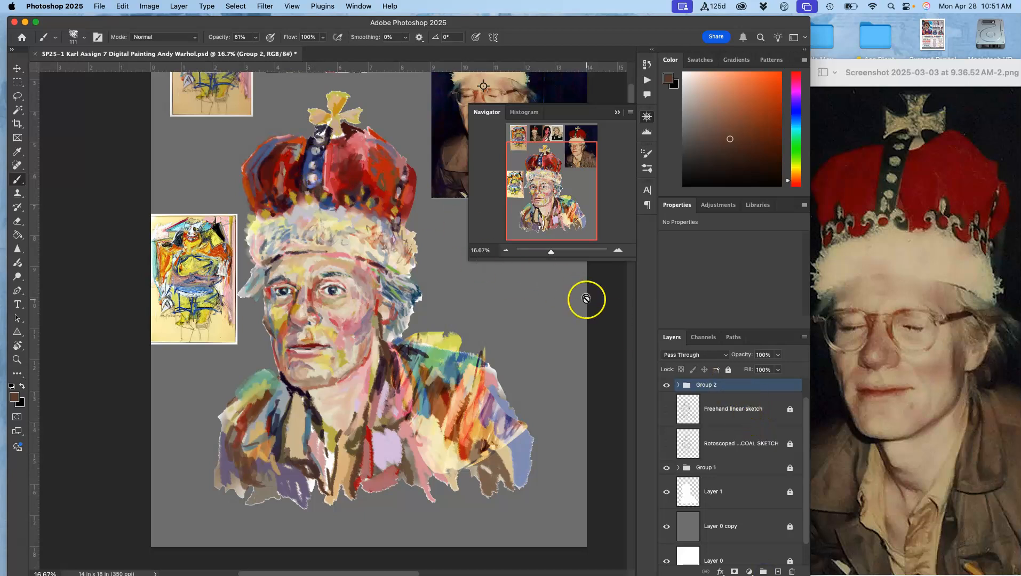
- Duplicate Group 2, merge the duplicate into a single layer, and hide the original group and sketch layer
key("super+j")
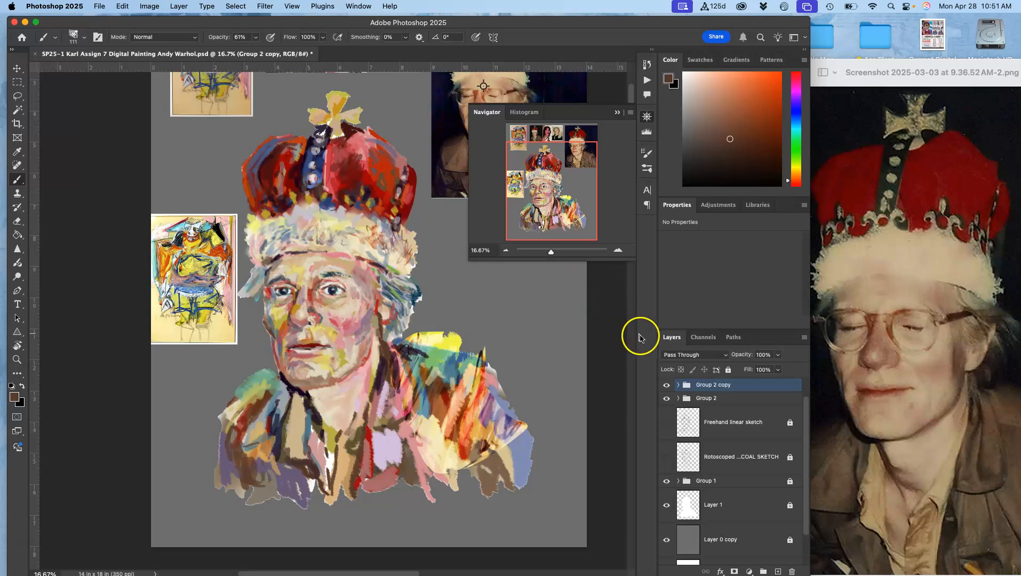
right_click(743, 386)
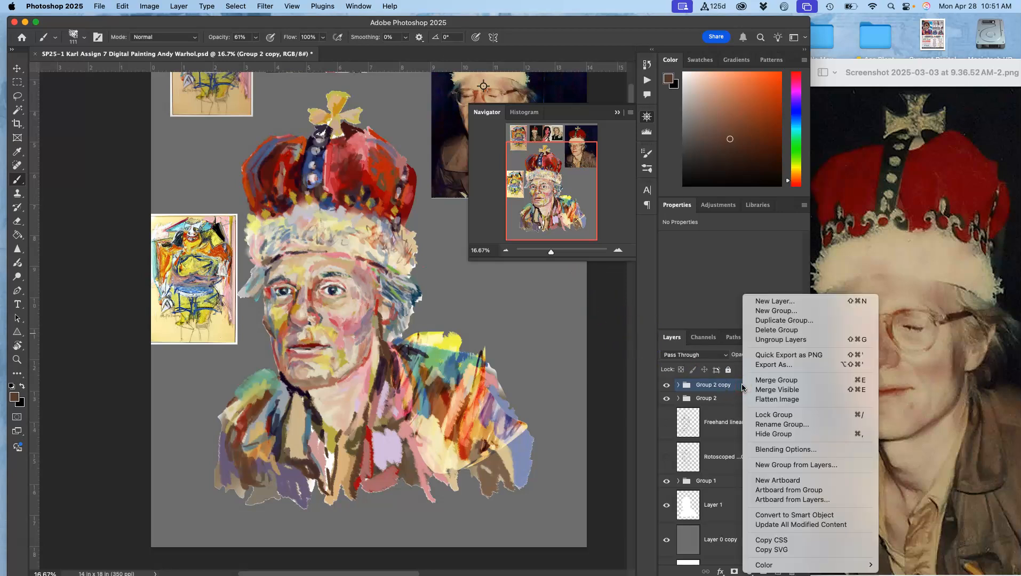
left_click(764, 385)
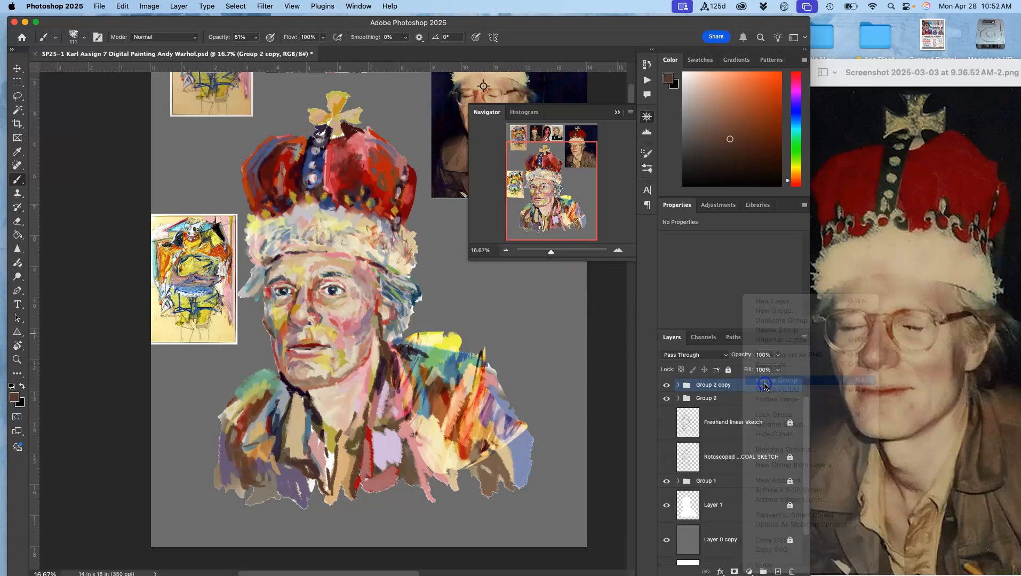
left_click(667, 420)
left_click(667, 398)
left_click(665, 397)
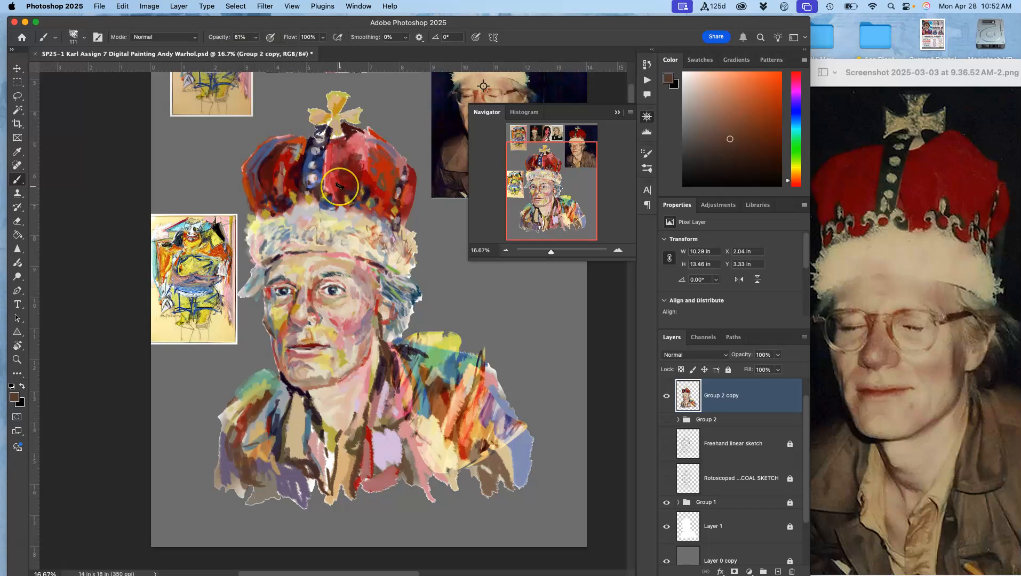
- Flip the merged Group 2 copy horizontally and reposition it over the canvas
key("super+t")
right_click(325, 269)
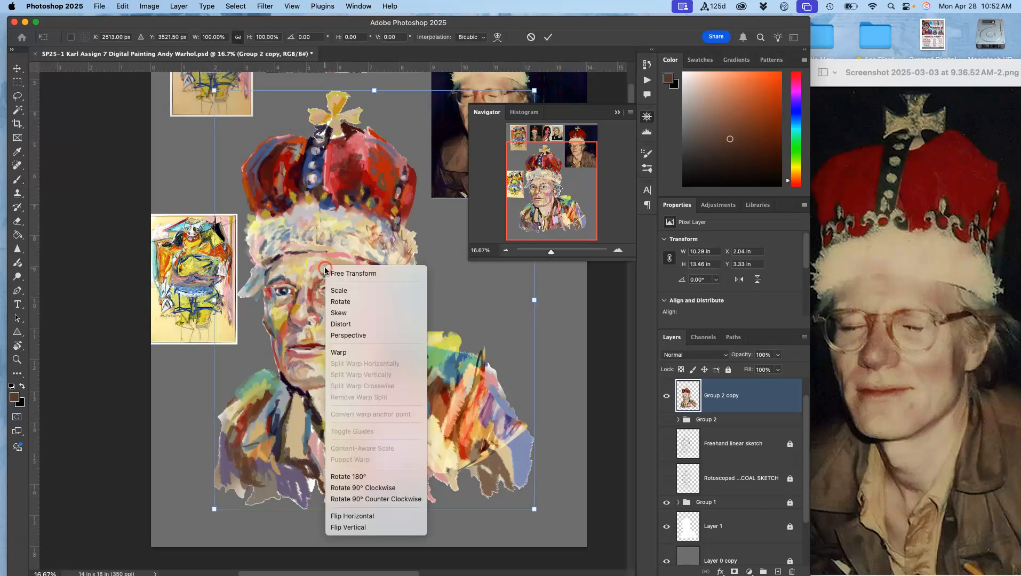
left_click(347, 517)
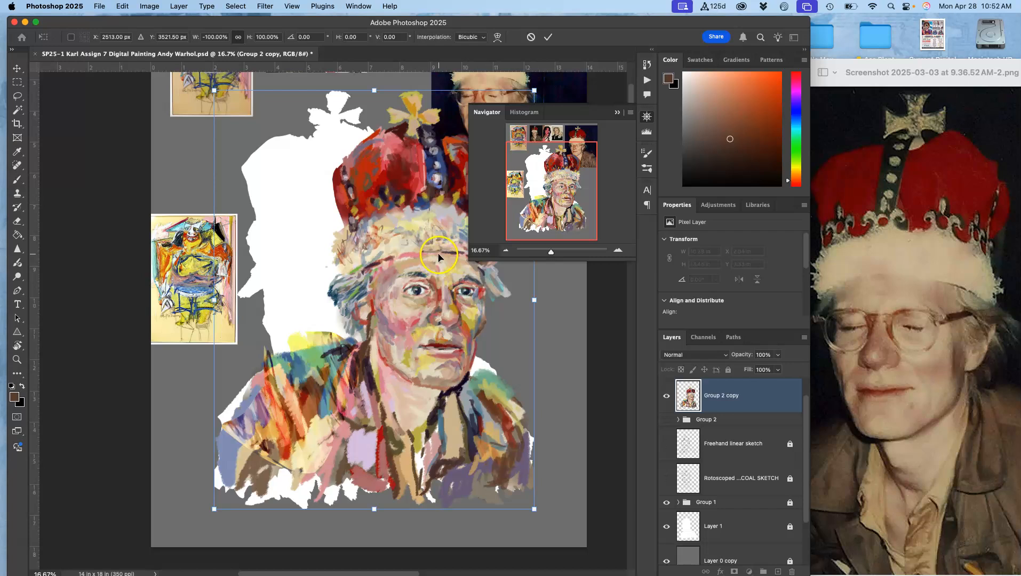
left_click_drag(441, 258, 388, 278)
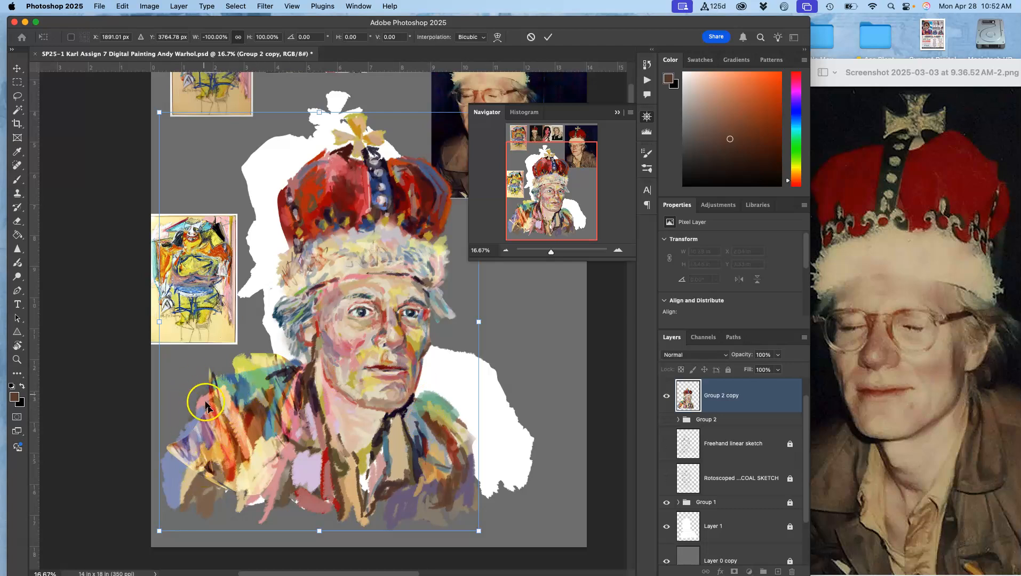
left_click_drag(372, 333, 406, 319)
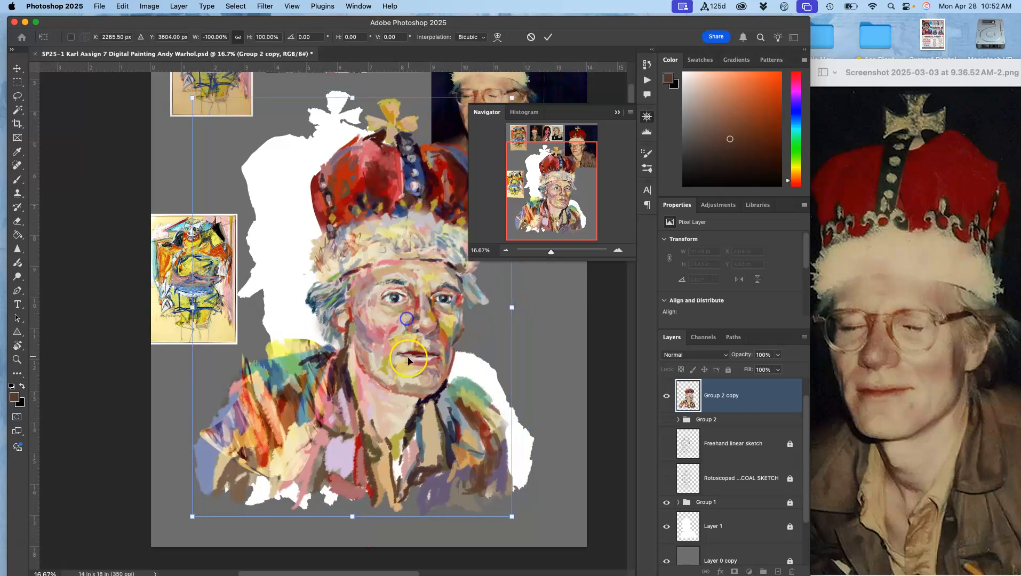
left_click(21, 96)
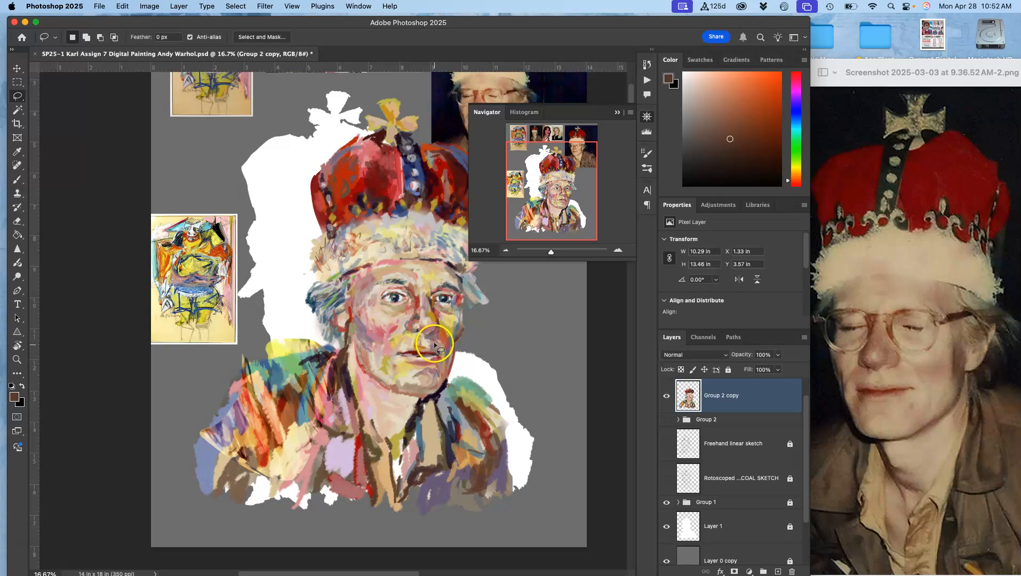
- With the Brush tool, sample colours from the painting and paint a stroke across the left shoulder
left_click(18, 180)
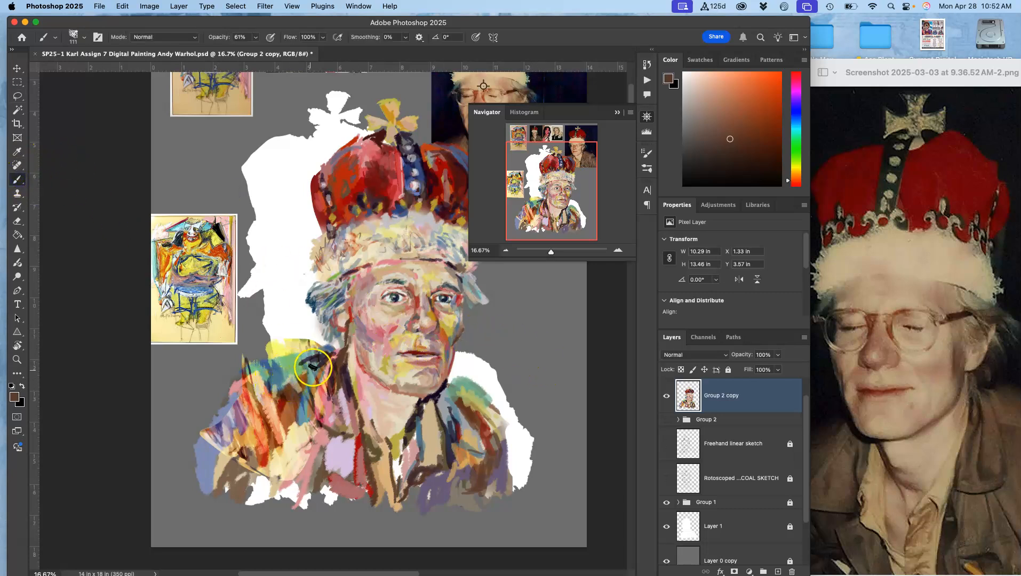
left_click(421, 404, "alt")
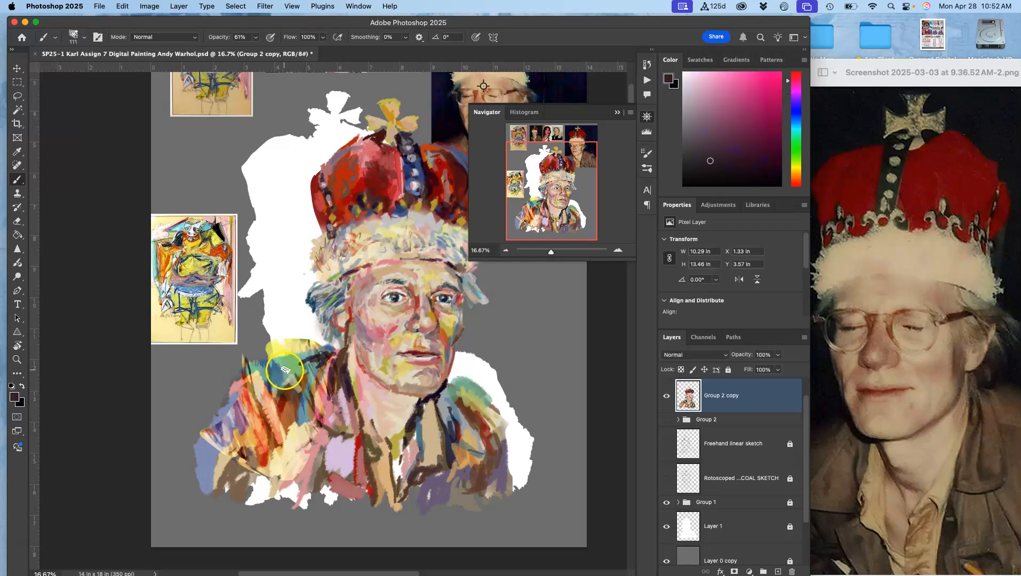
left_click(486, 435, "alt")
left_click(352, 221, "alt")
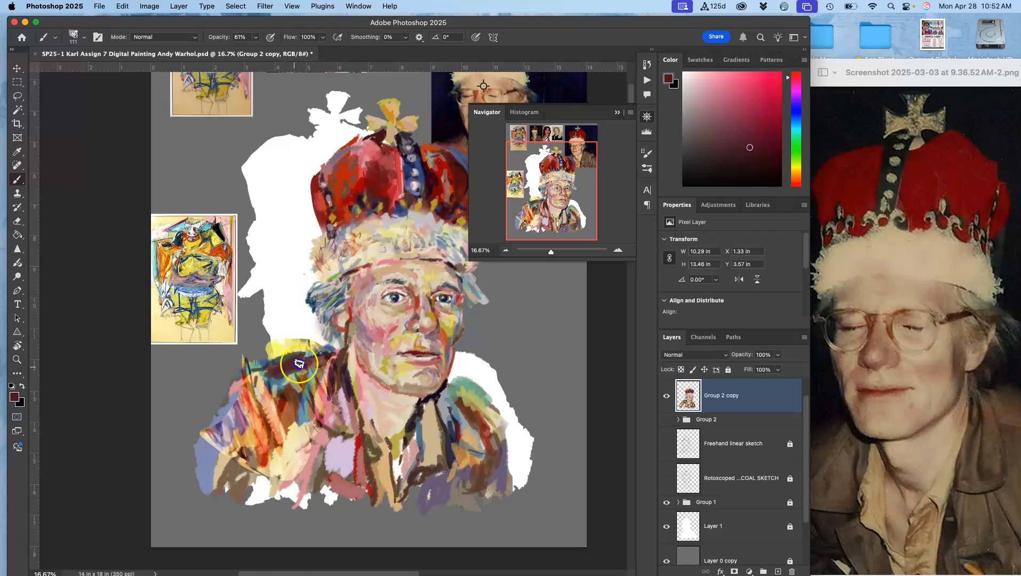
mouse_move(268, 406)
left_mouse_down()
mouse_move(251, 374)
mouse_move(256, 409)
mouse_move(203, 483)
left_mouse_up()
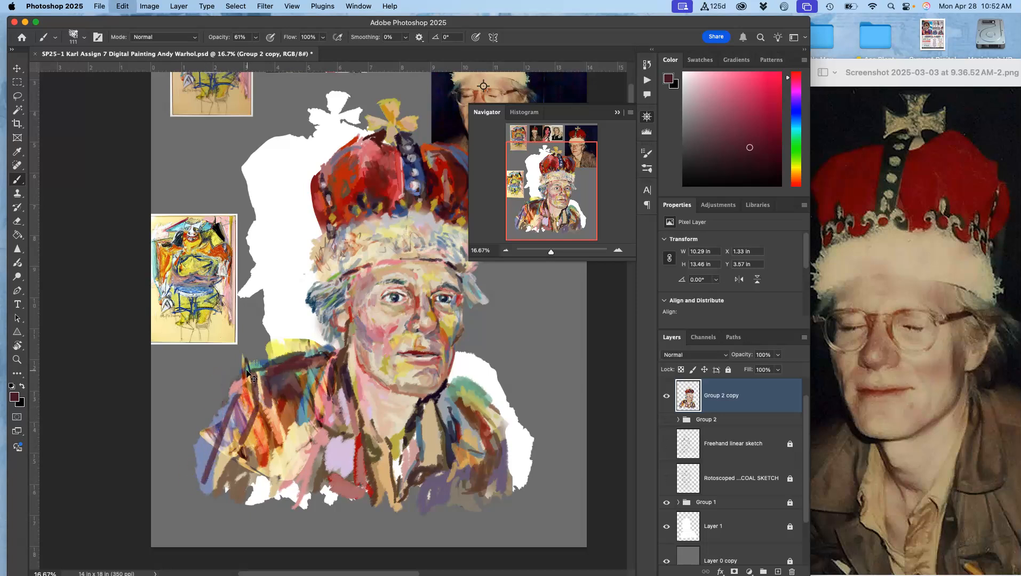
- Switch the reference viewer to the Warhol print of Mick Jagger
left_click(842, 64)
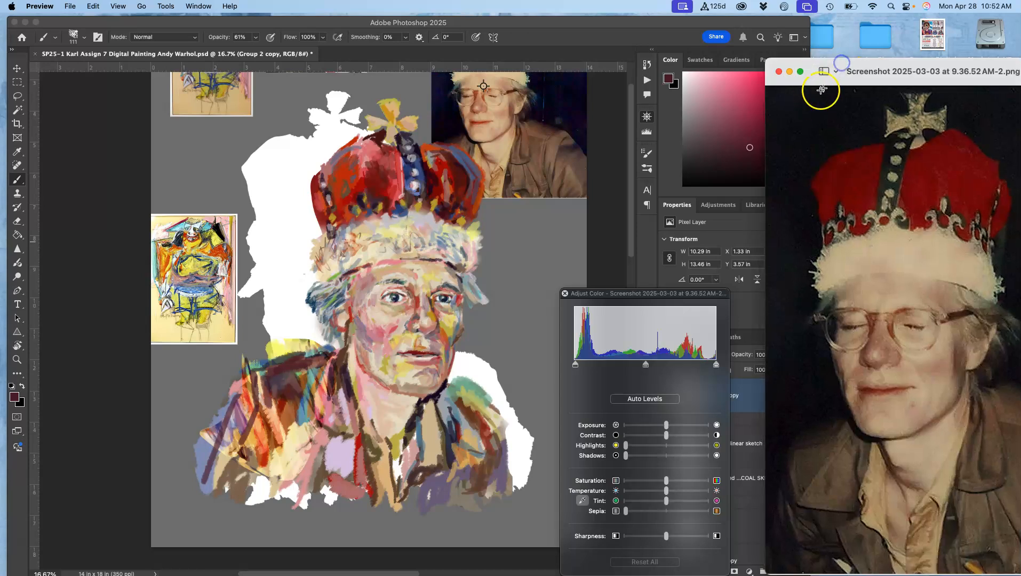
left_click_drag(857, 65, 478, 66)
left_click(314, 323)
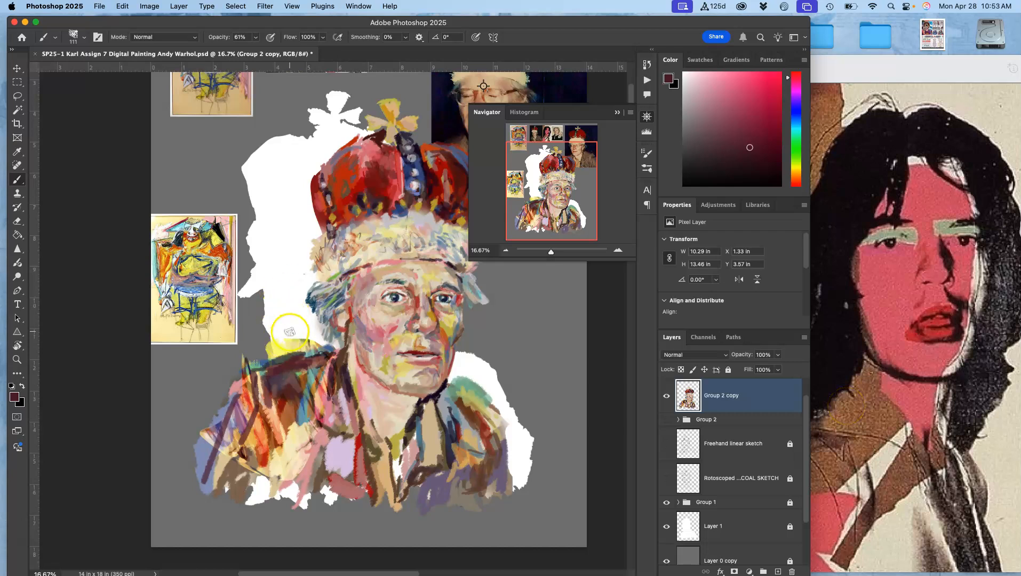
- Paint more strokes on the left collar and shoulder, sampling colours from the painting as you go
mouse_move(292, 369)
left_mouse_down()
mouse_move(315, 350)
mouse_move(353, 384)
left_mouse_up()
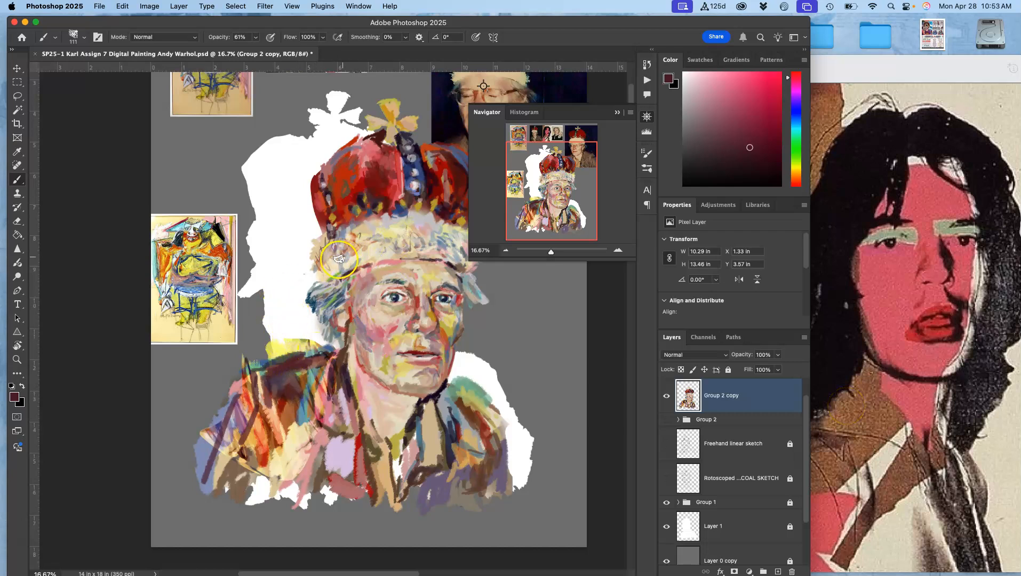
left_click(360, 201, "alt")
left_click_drag(351, 211, 355, 211)
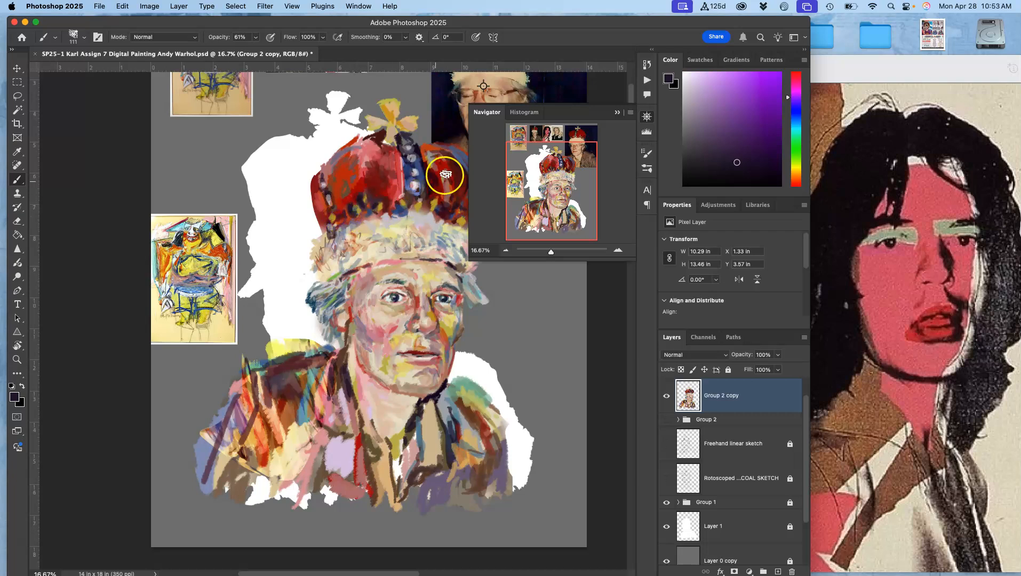
left_click(416, 183, "alt")
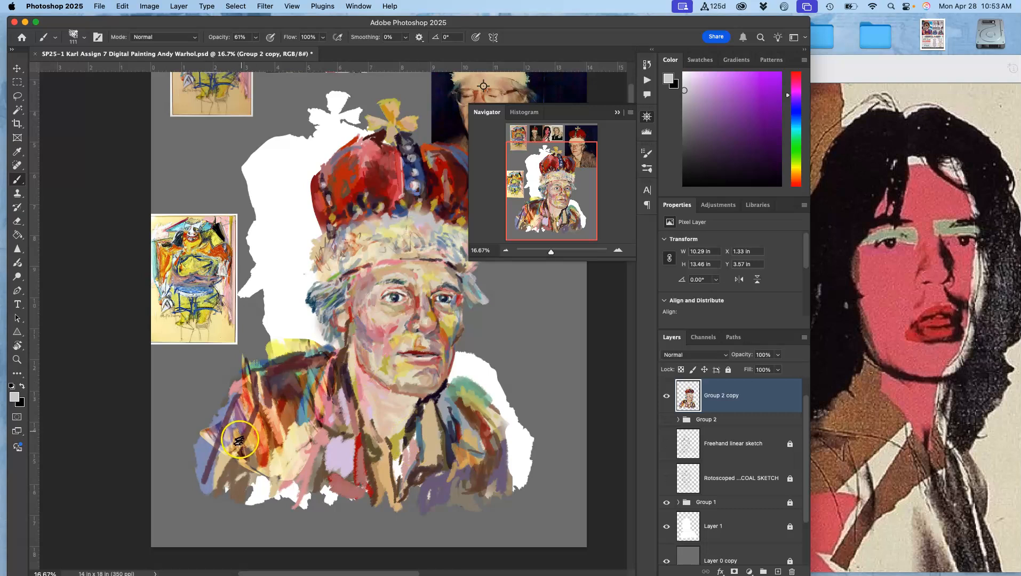
left_click(256, 435, "alt")
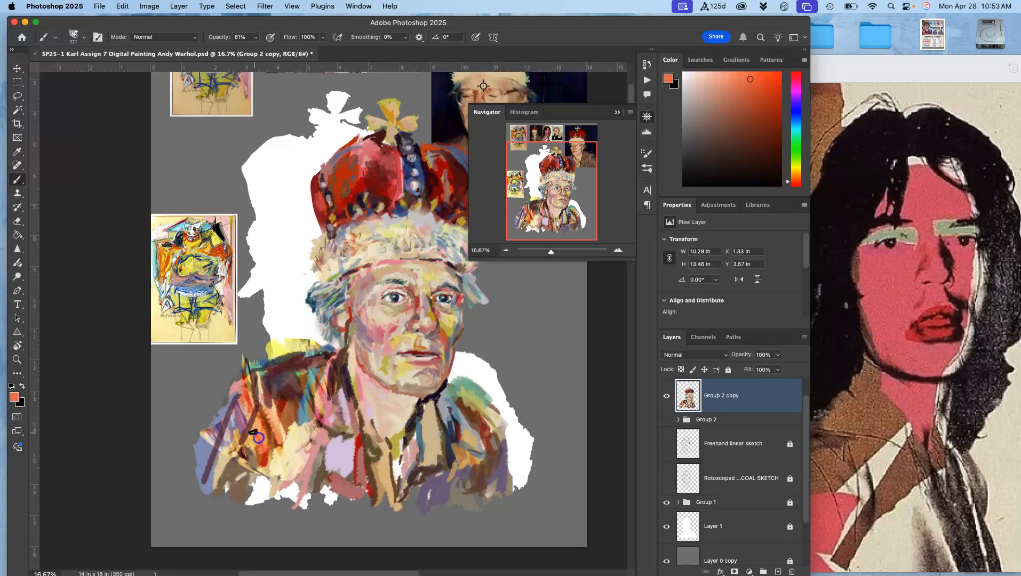
left_click(262, 483, "alt")
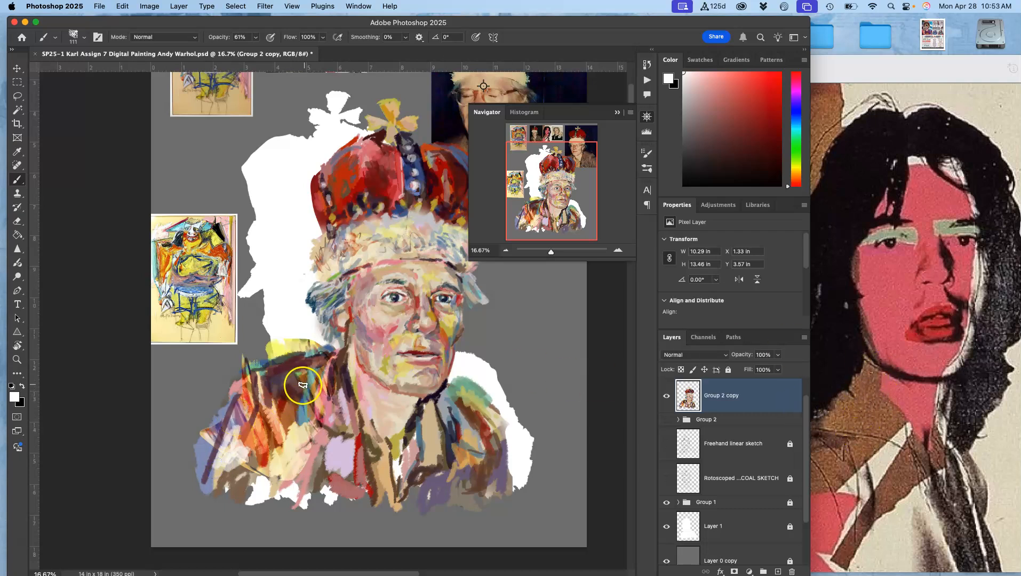
left_click(444, 447, "alt")
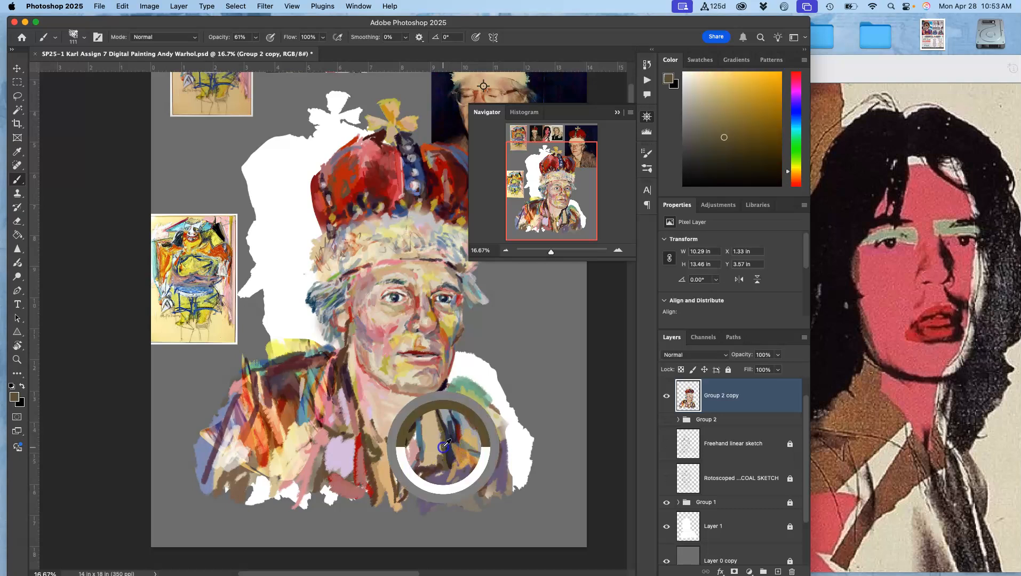
mouse_move(175, 254)
left_mouse_down("alt")
mouse_move(166, 256)
mouse_move(177, 271)
left_mouse_up("alt")
left_click(179, 266, "alt")
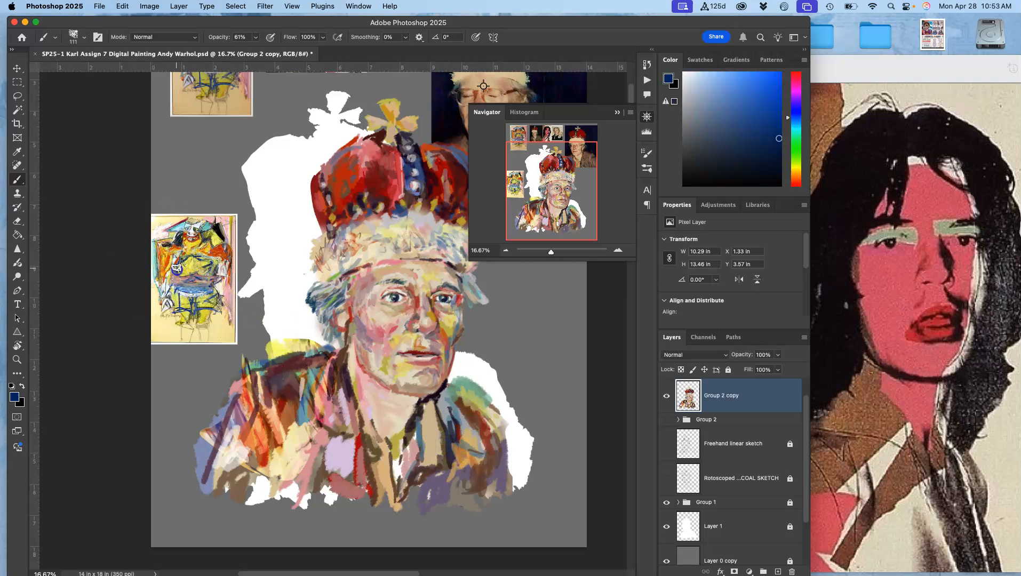
mouse_move(247, 411)
left_mouse_down()
mouse_move(238, 396)
mouse_move(215, 452)
left_mouse_up()
left_click(268, 448, "alt")
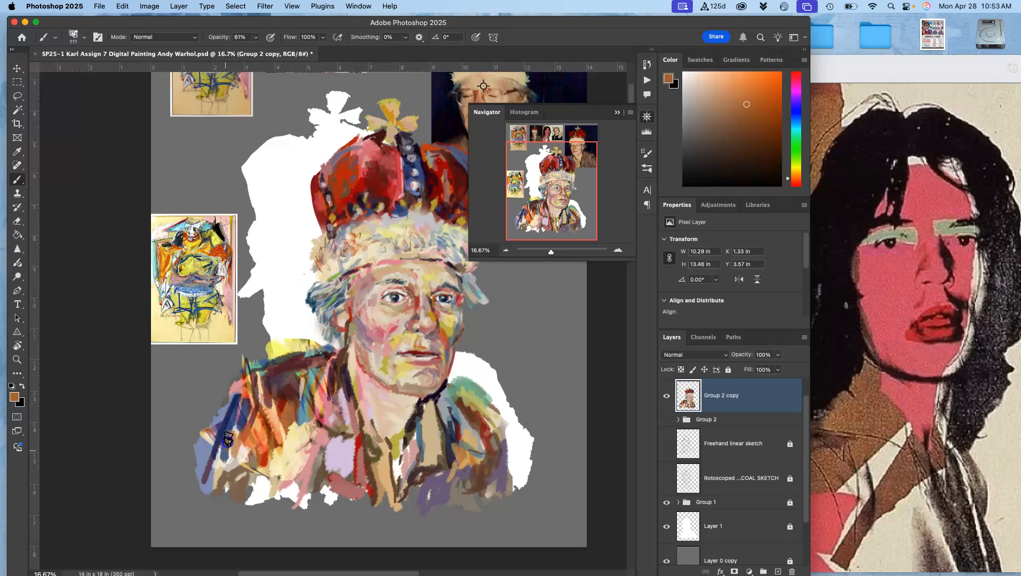
left_click(289, 420, "alt")
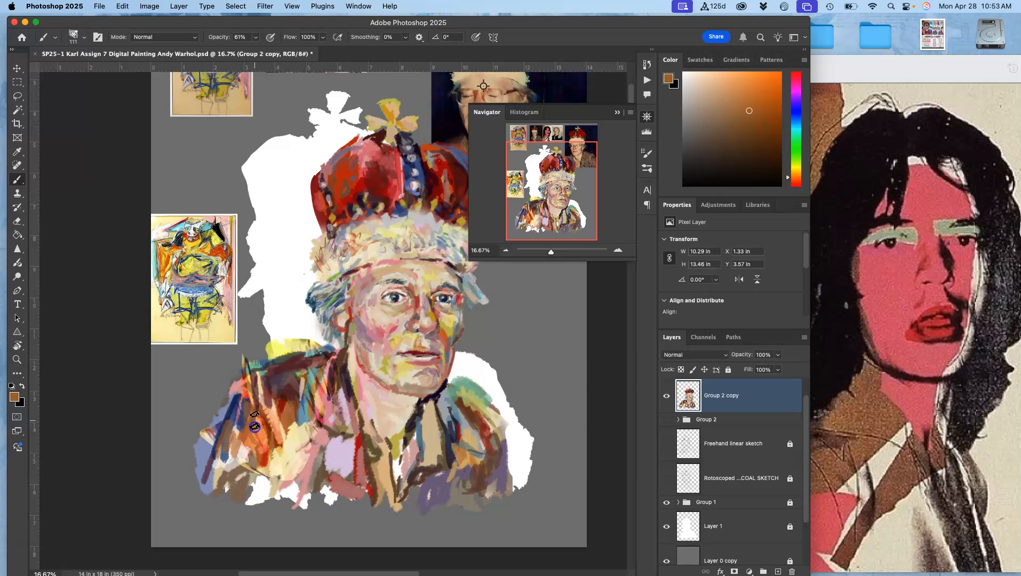
left_click(293, 446, "alt")
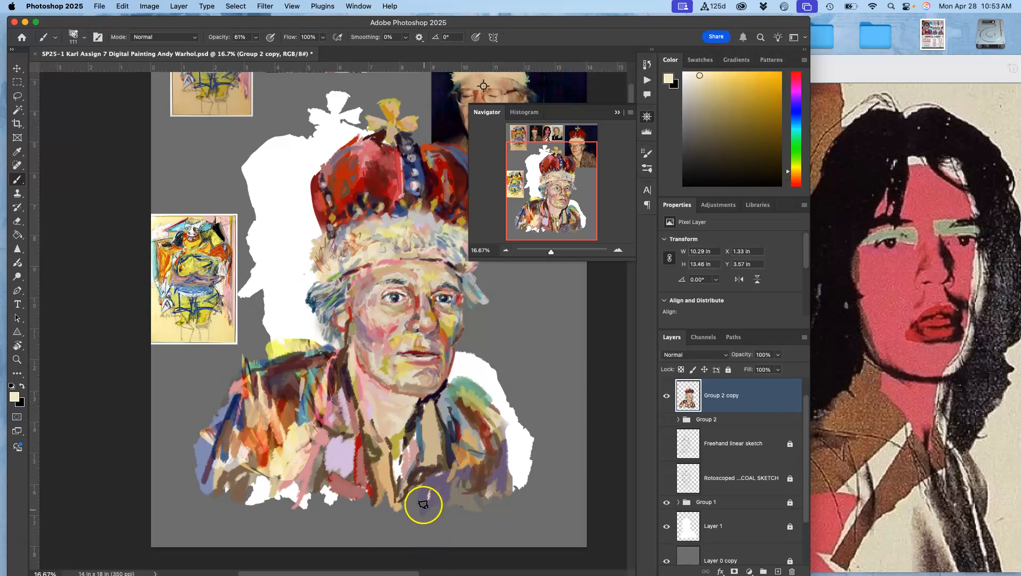
- Paint strokes on the right collar with sampled colours, undoing the last stroke
left_click_drag(455, 383, 482, 414)
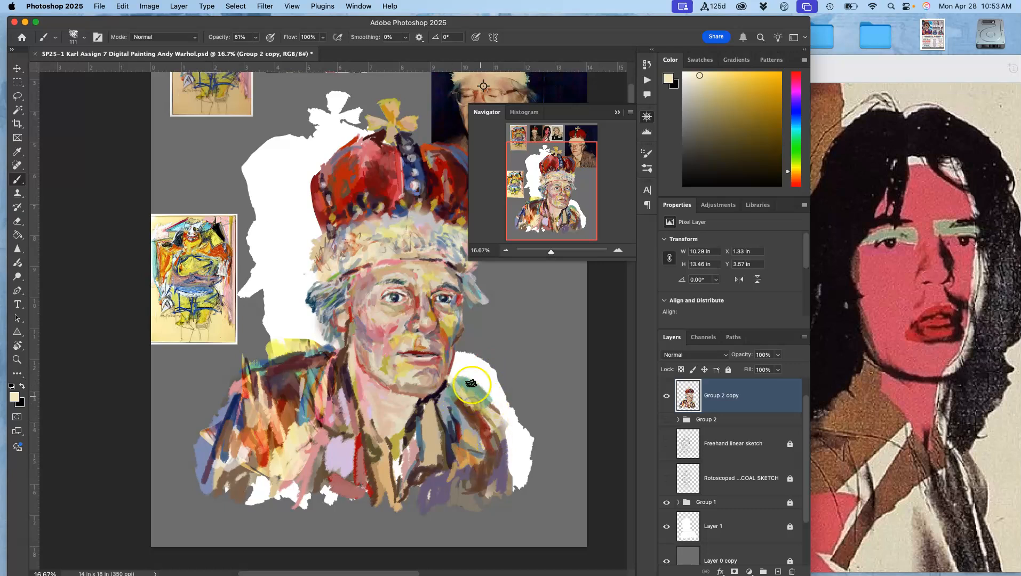
left_click(433, 398, "alt")
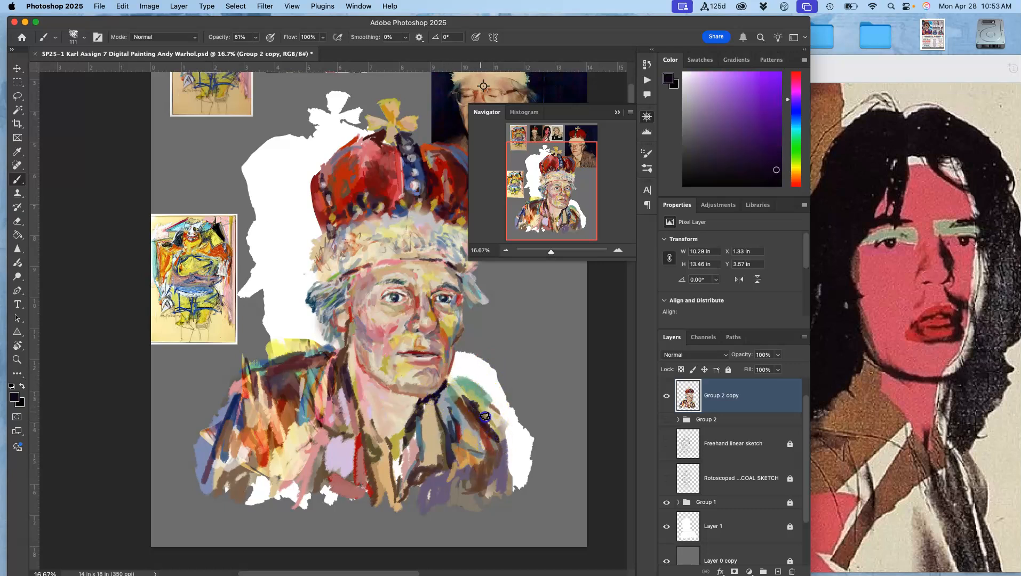
left_click(492, 398, "alt")
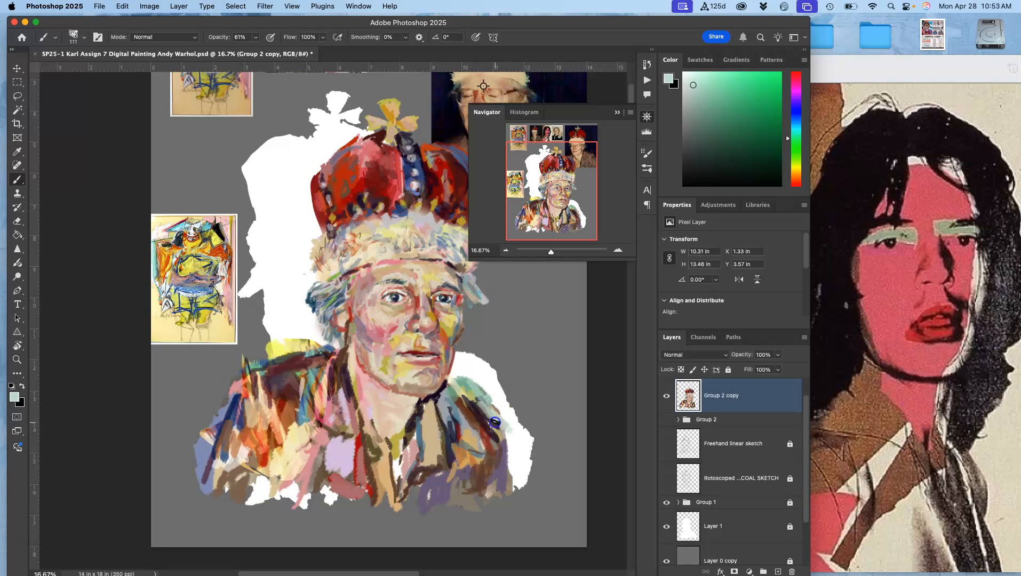
left_click_drag(473, 398, 502, 444)
key("super+z")
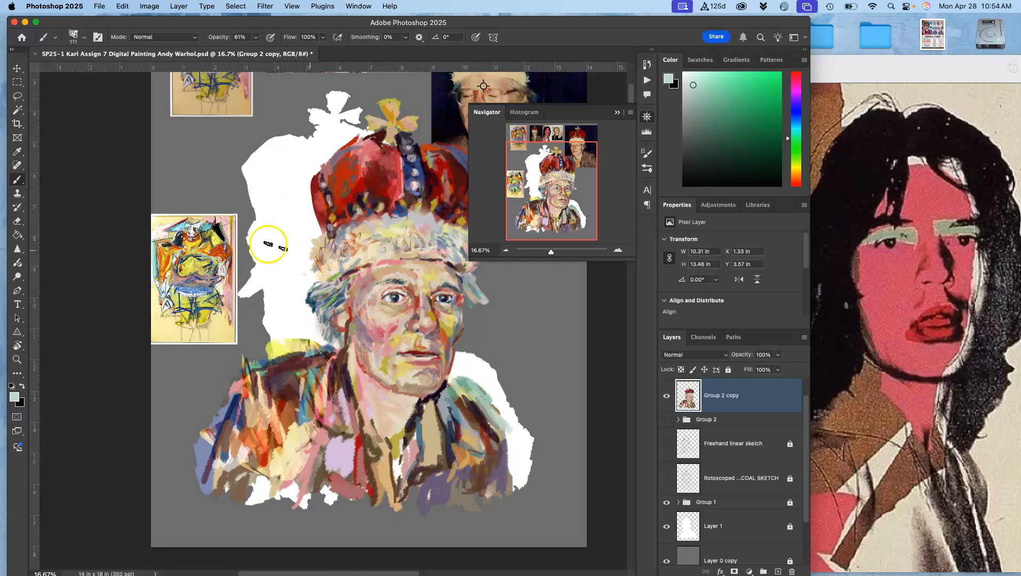
- Select the KYLE Bonus Chunky Charcoal brush from the brush presets
left_click(56, 37)
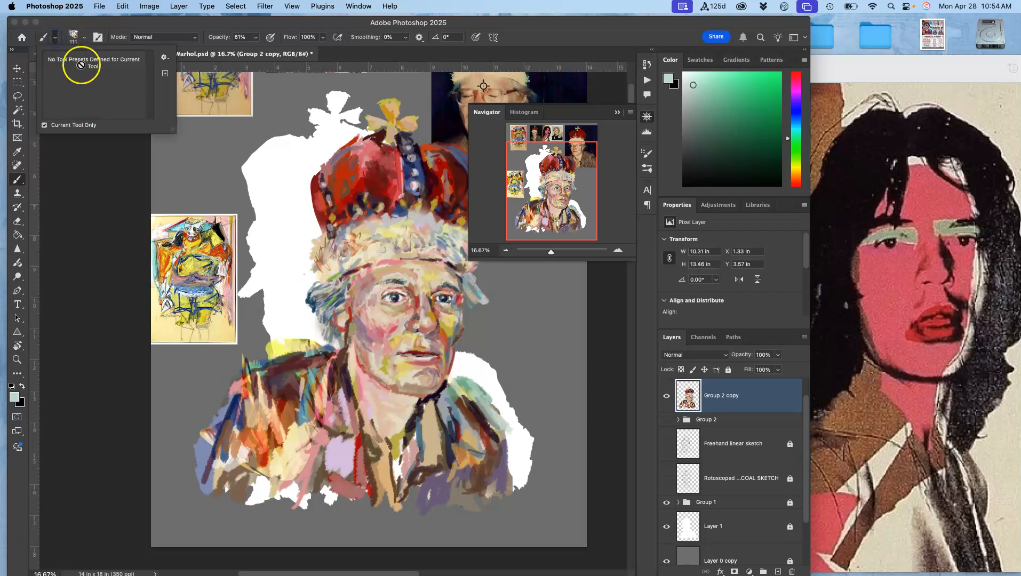
left_click(77, 37)
left_click(134, 203)
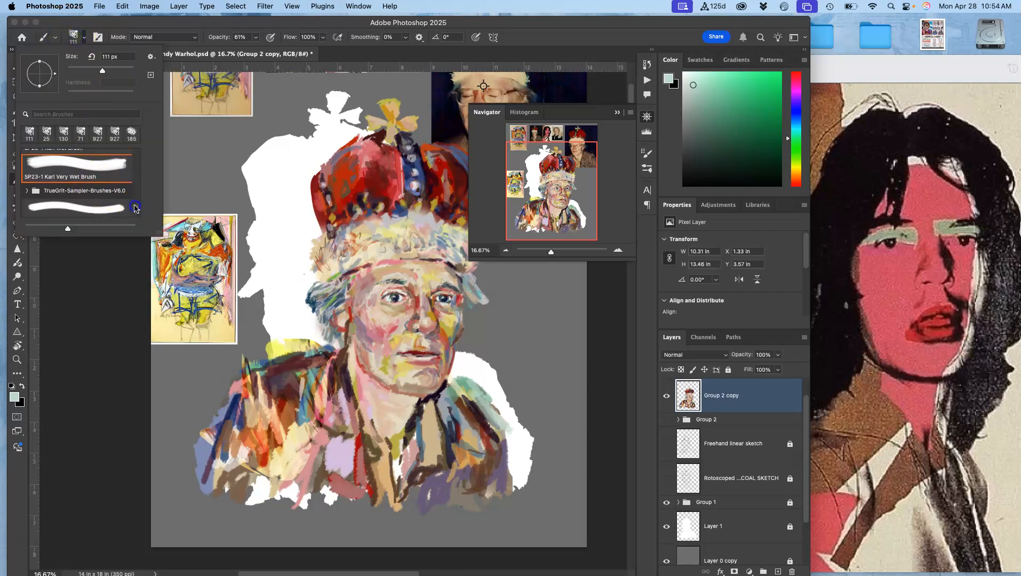
left_click_drag(134, 206, 136, 145)
left_click(26, 156)
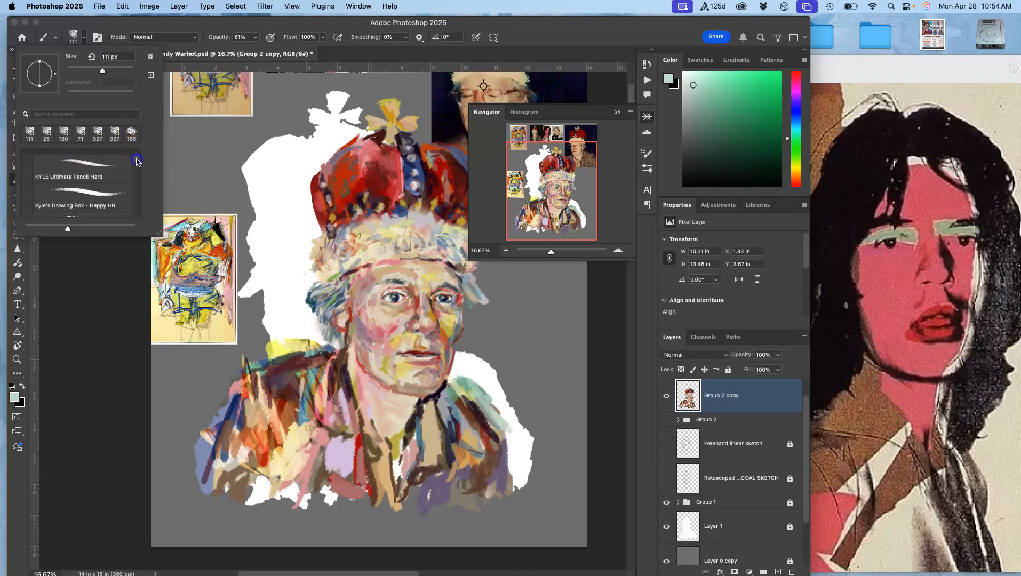
left_click_drag(134, 173, 134, 176)
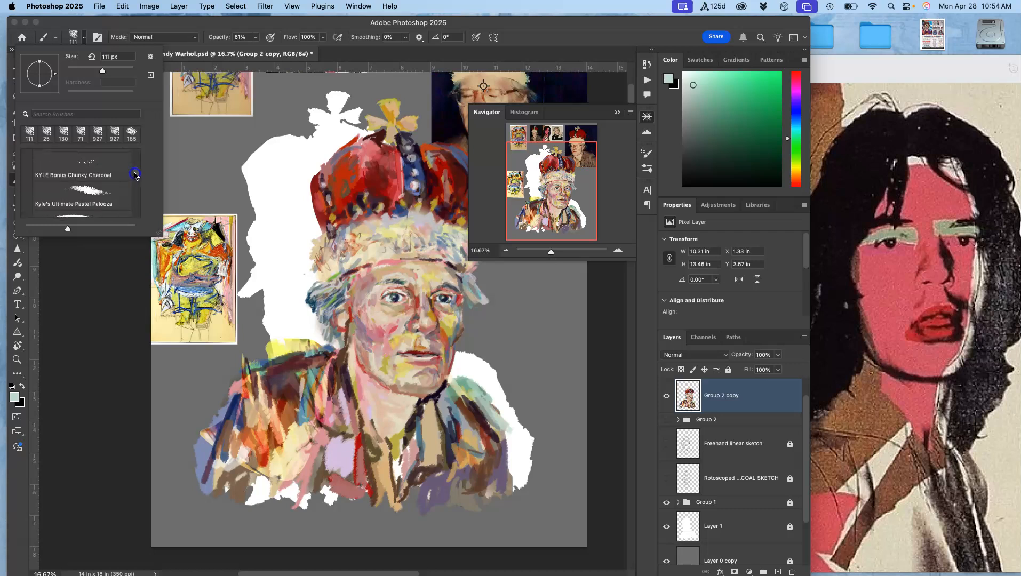
left_click(86, 165)
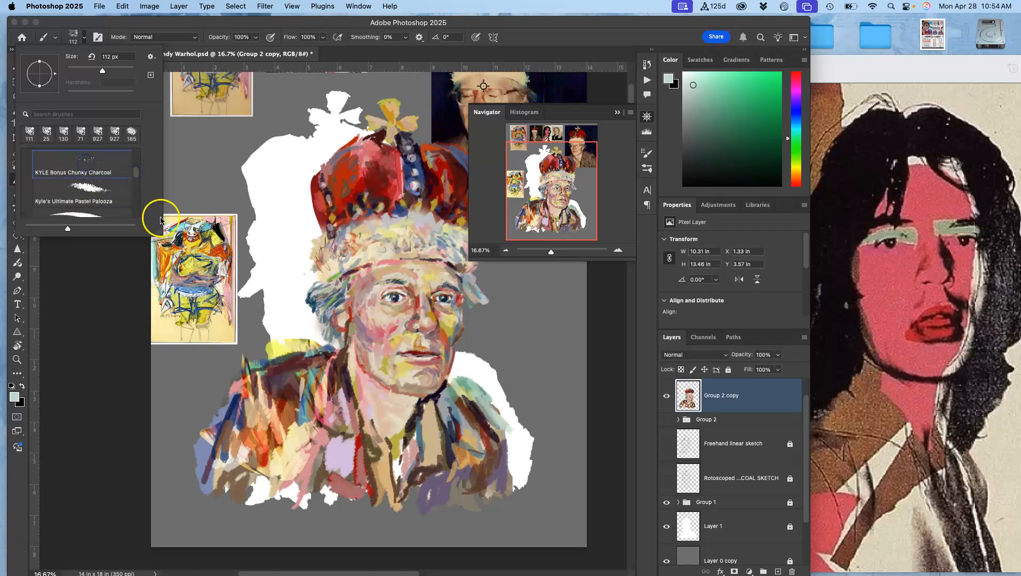
left_click(280, 319)
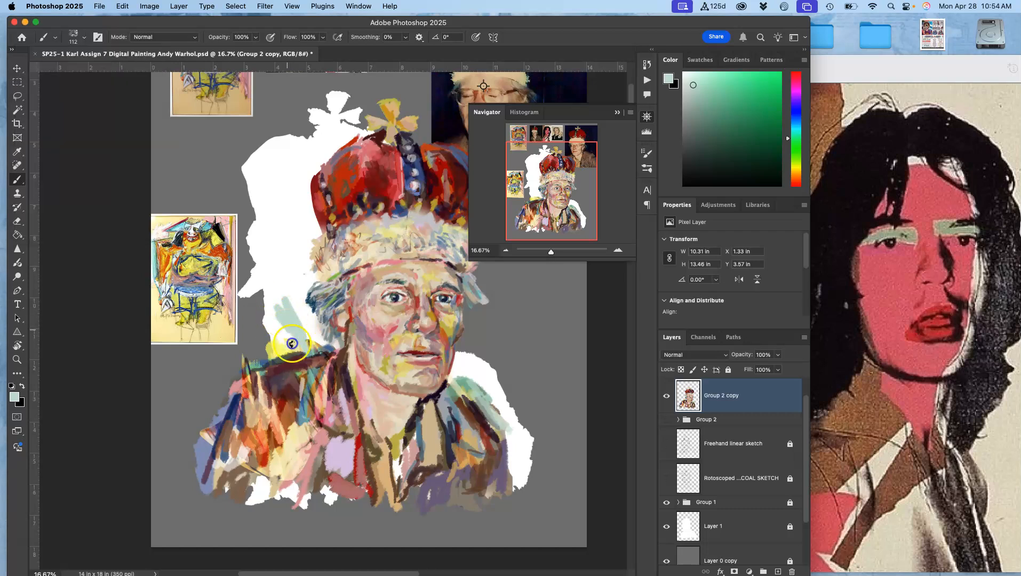
- Try a different brush preset with test strokes on the left shoulder, undoing the test
key("super+z")
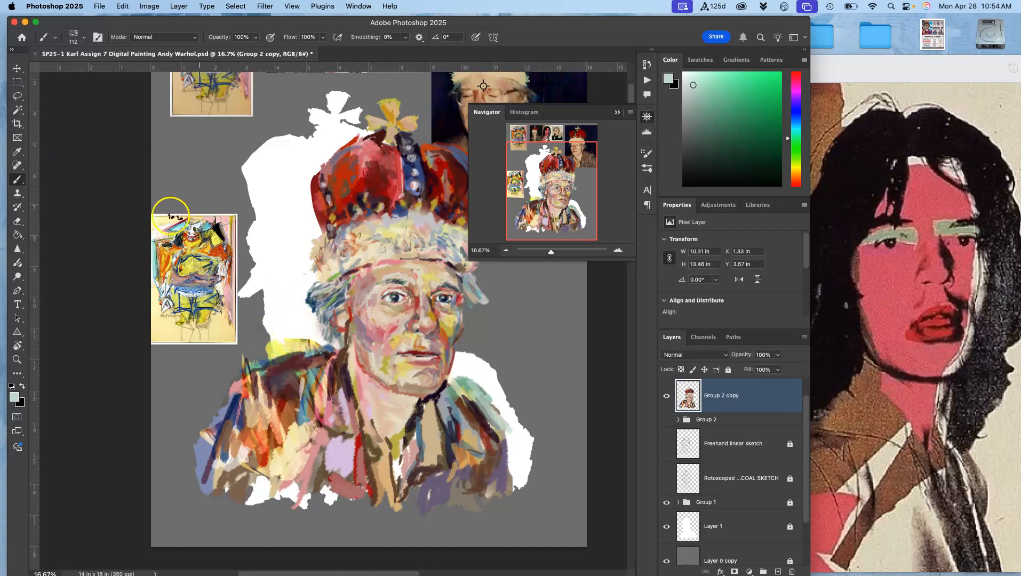
left_click(72, 37)
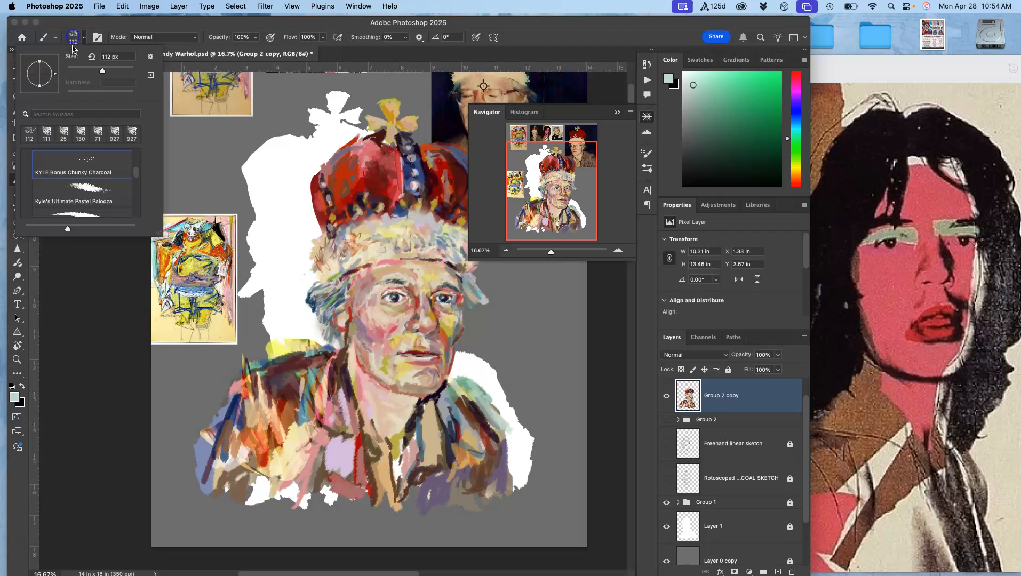
left_click(82, 189)
left_click_drag(272, 245, 283, 260)
mouse_move(287, 219)
left_mouse_down()
mouse_move(291, 253)
mouse_move(279, 266)
left_mouse_up()
key("super+z")
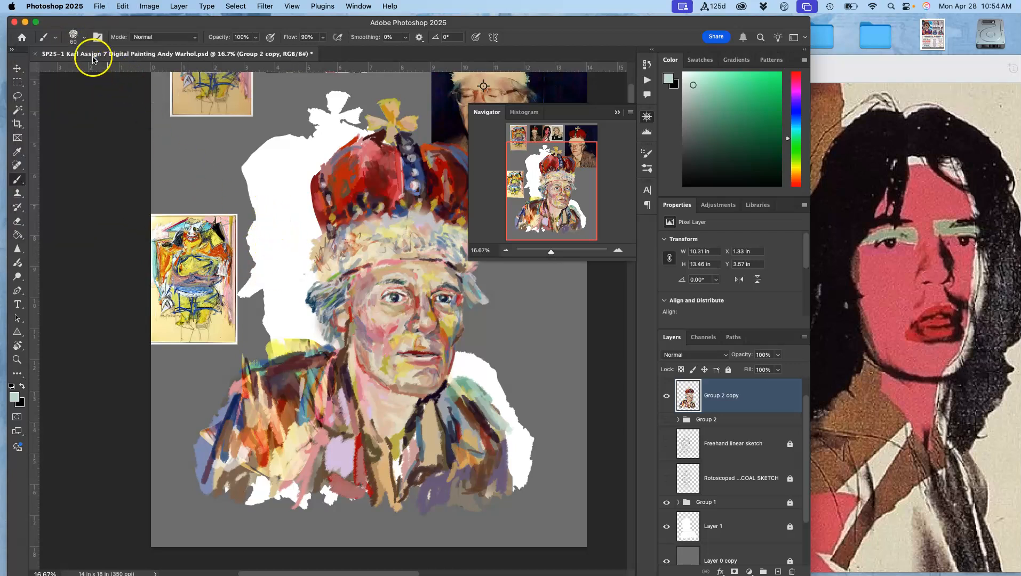
- Reselect the KYLE Bonus Chunky Charcoal brush preset
left_click(84, 37)
mouse_move(135, 172)
left_mouse_down()
mouse_move(134, 159)
mouse_move(132, 172)
left_mouse_up()
left_click(99, 184)
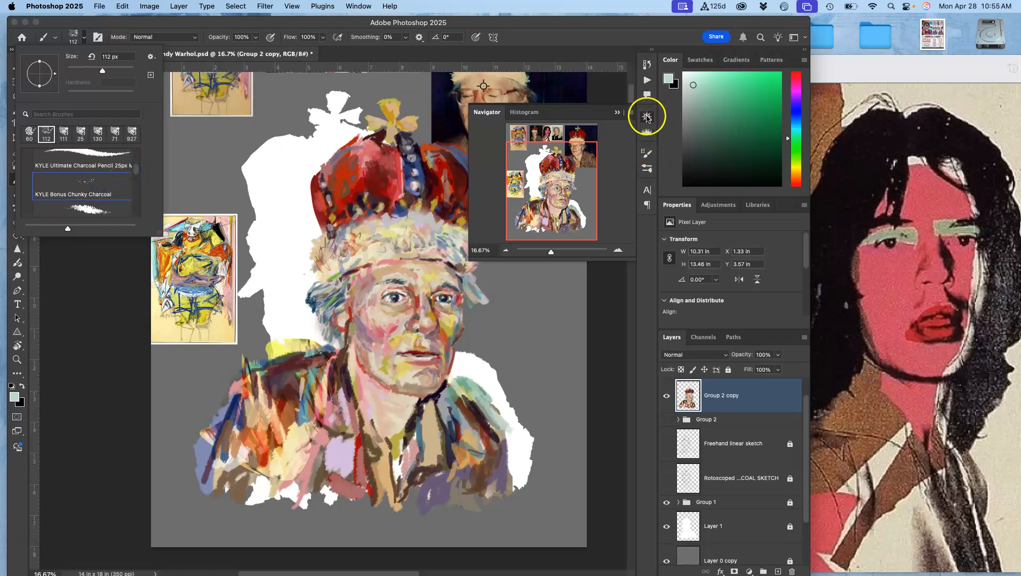
- Open Brush Settings and set Scattering to 262% with a count of 2 and 30% count jitter
left_click(647, 153)
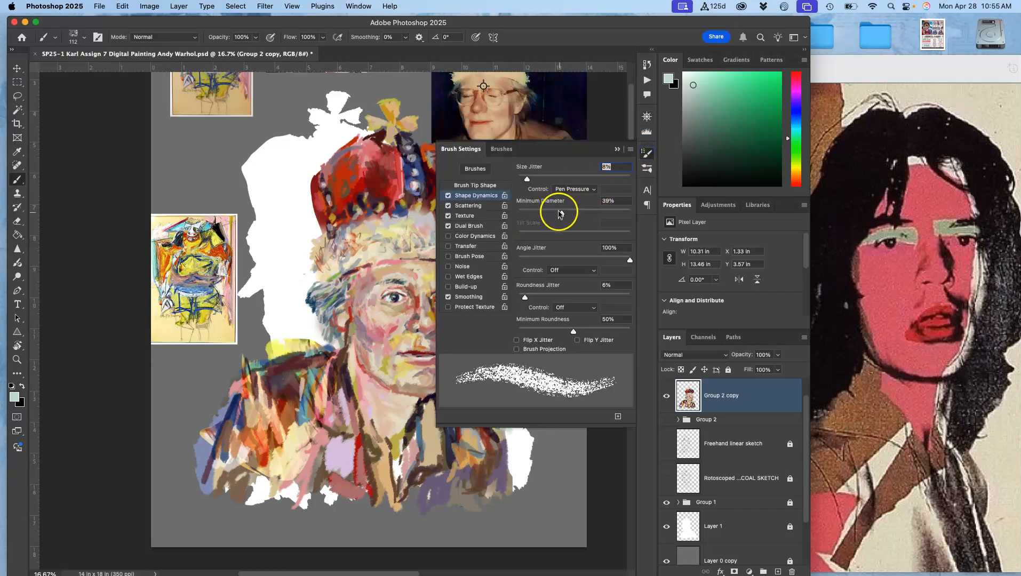
left_click(464, 207)
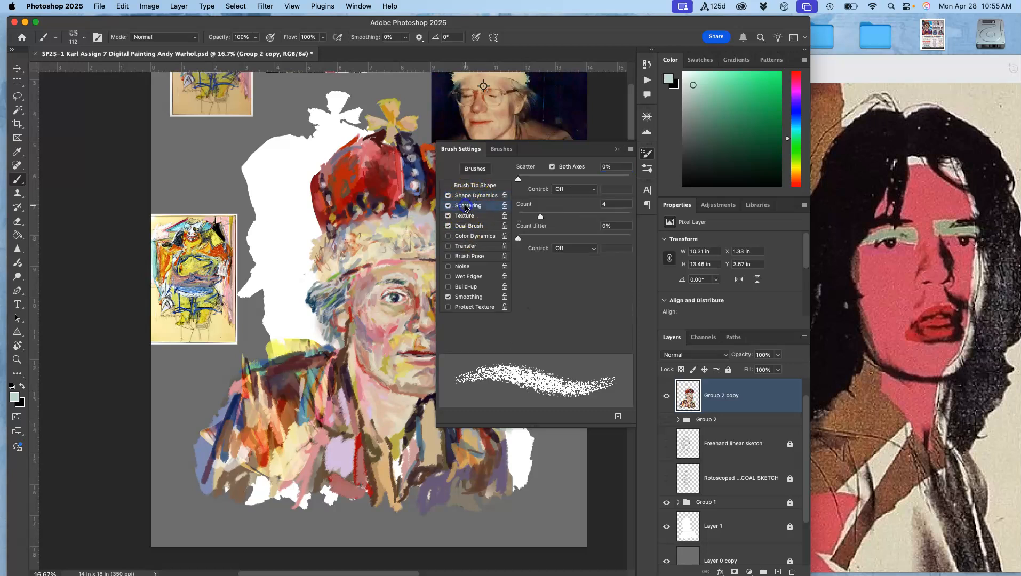
left_click_drag(518, 179, 547, 177)
left_click(541, 217)
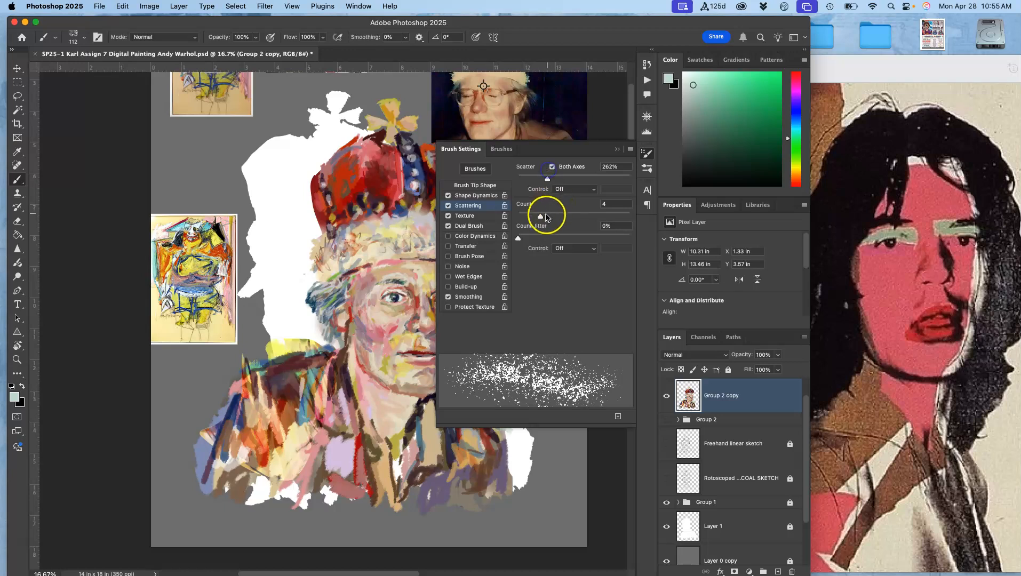
mouse_move(540, 217)
left_mouse_down()
mouse_move(551, 215)
mouse_move(528, 215)
left_mouse_up()
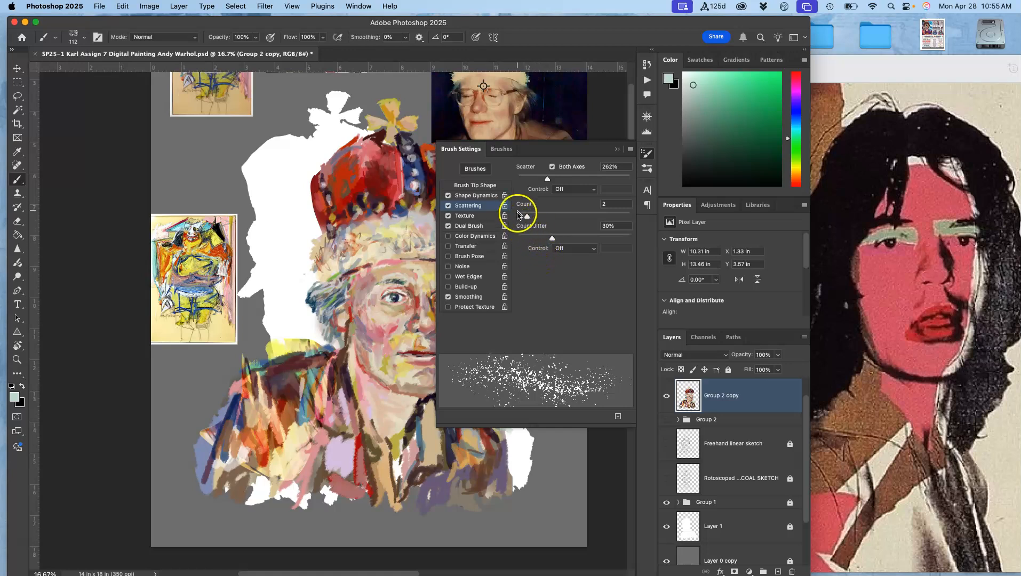
- Adjust the brush Texture settings to contrast 33 and depth 43%
left_click(464, 216)
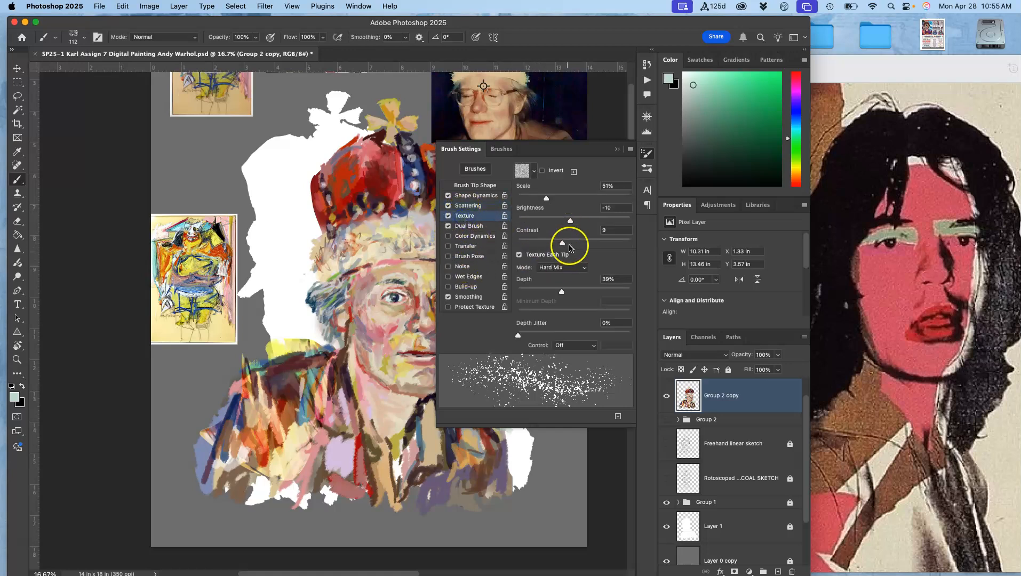
mouse_move(563, 244)
left_mouse_down()
mouse_move(594, 240)
mouse_move(579, 238)
left_mouse_up()
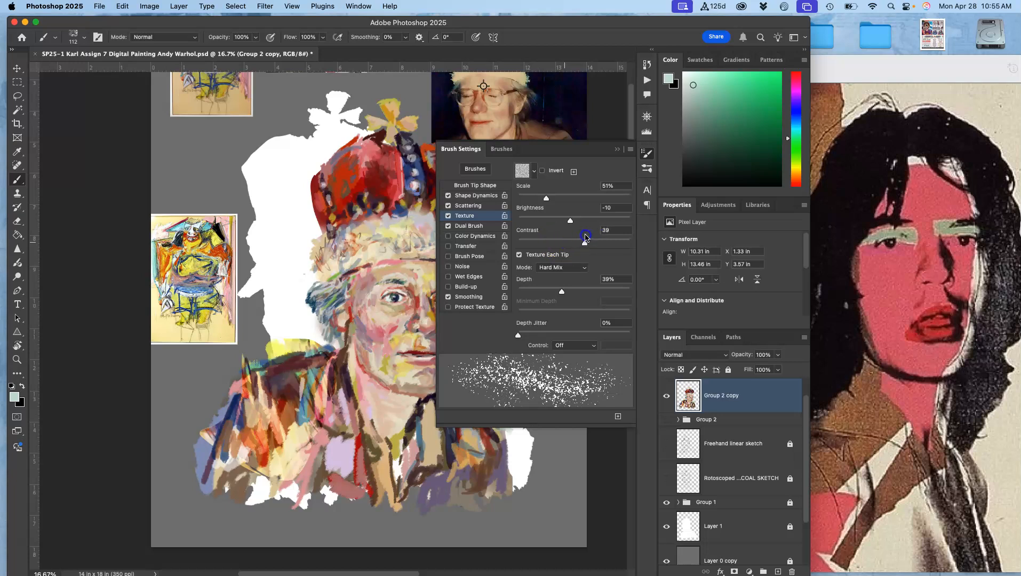
mouse_move(569, 293)
left_mouse_down()
mouse_move(586, 288)
mouse_move(568, 288)
left_mouse_up()
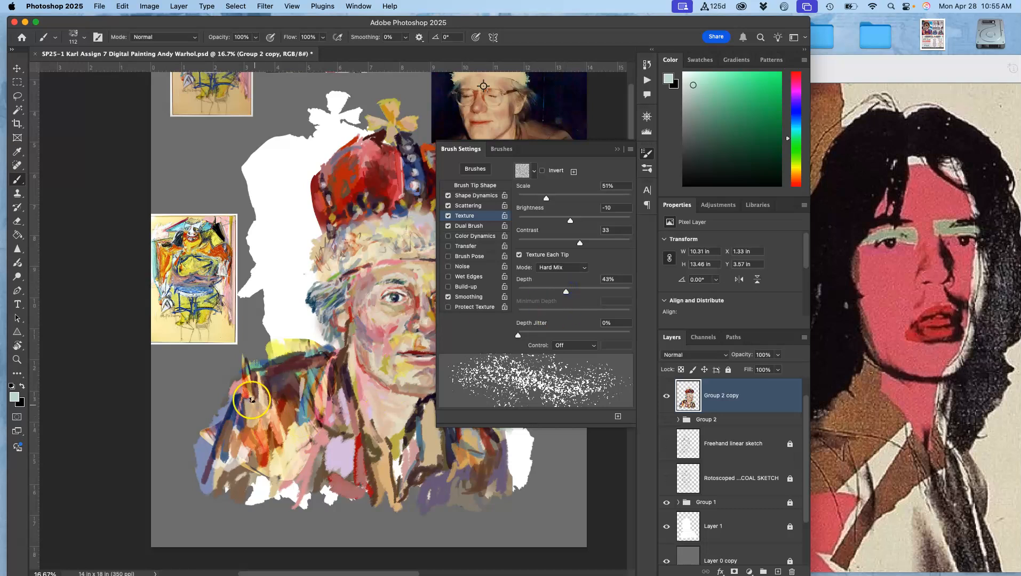
- Test a scattered charcoal stroke beside the face at higher zoom, undoing it
key("super+equal")
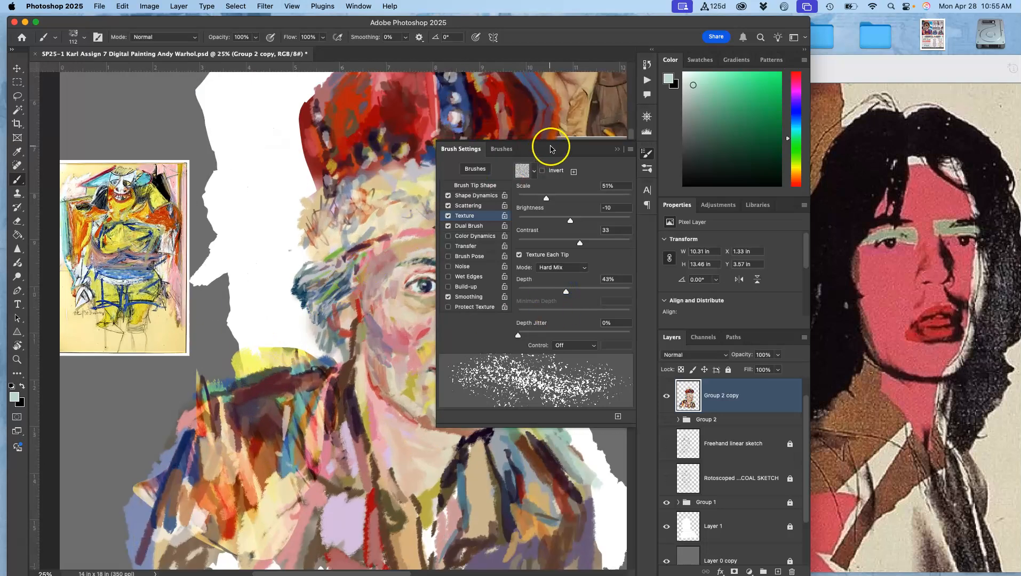
left_click(617, 149)
key("super+equal")
key("super+equal")
key("super+equal")
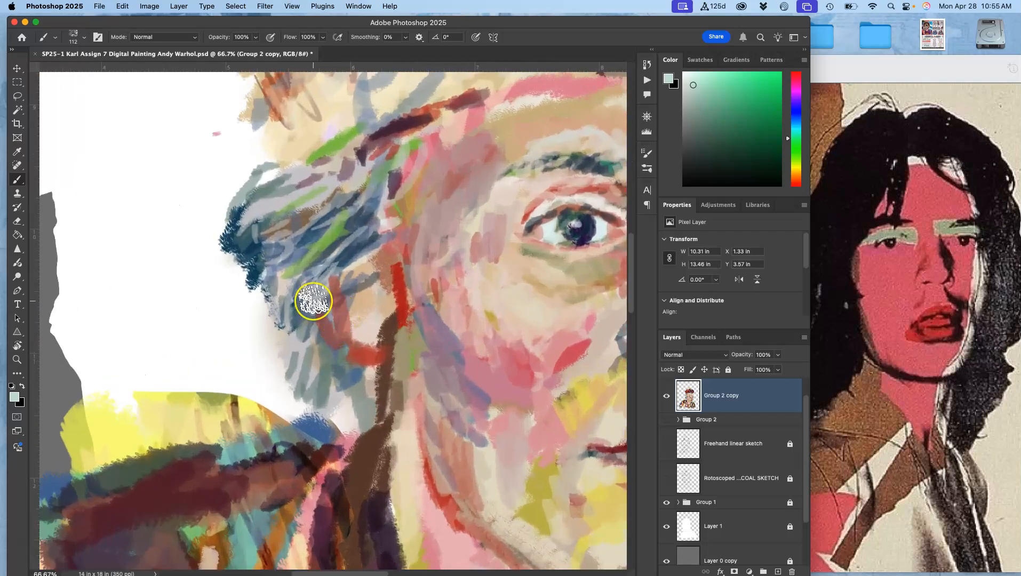
mouse_move(171, 251)
left_mouse_down()
mouse_move(165, 296)
mouse_move(194, 288)
mouse_move(233, 302)
mouse_move(223, 416)
mouse_move(238, 450)
mouse_move(287, 439)
mouse_move(283, 506)
left_mouse_up()
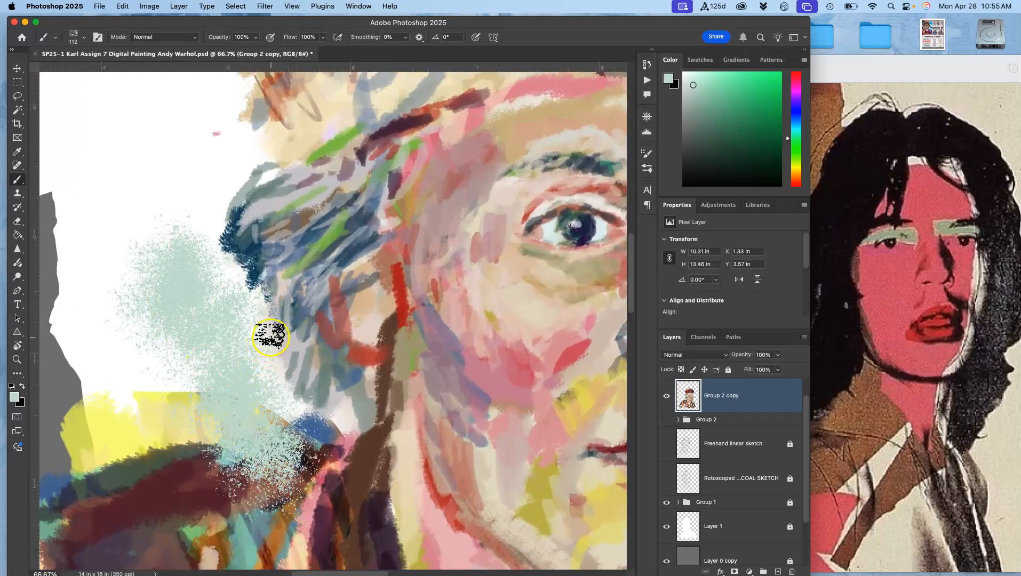
key("super+minus")
key("super+minus")
key("super+z")
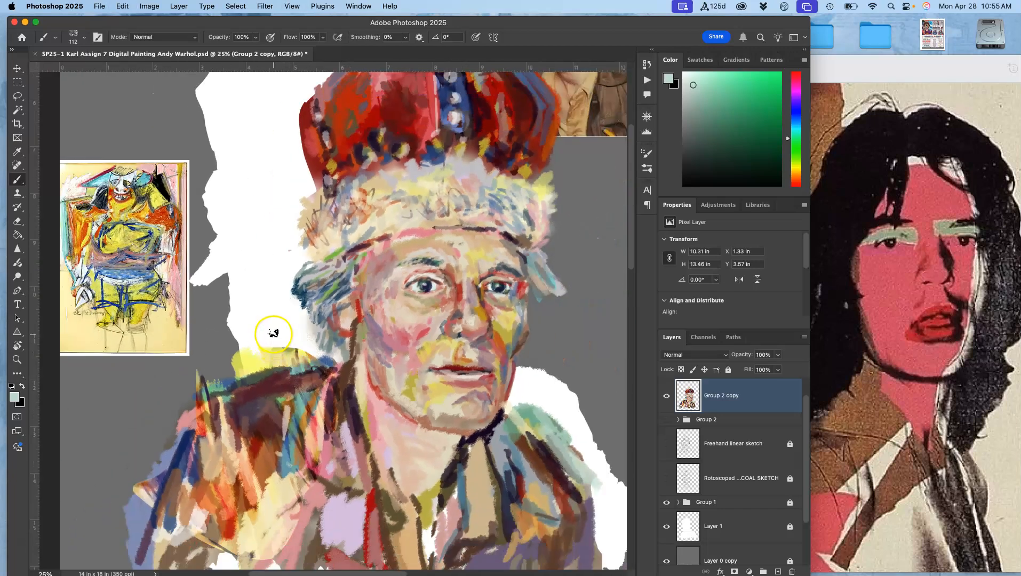
- Set the brush opacity to 75% and flow to 53%
key("super+minus")
left_click_drag(408, 277, 390, 298)
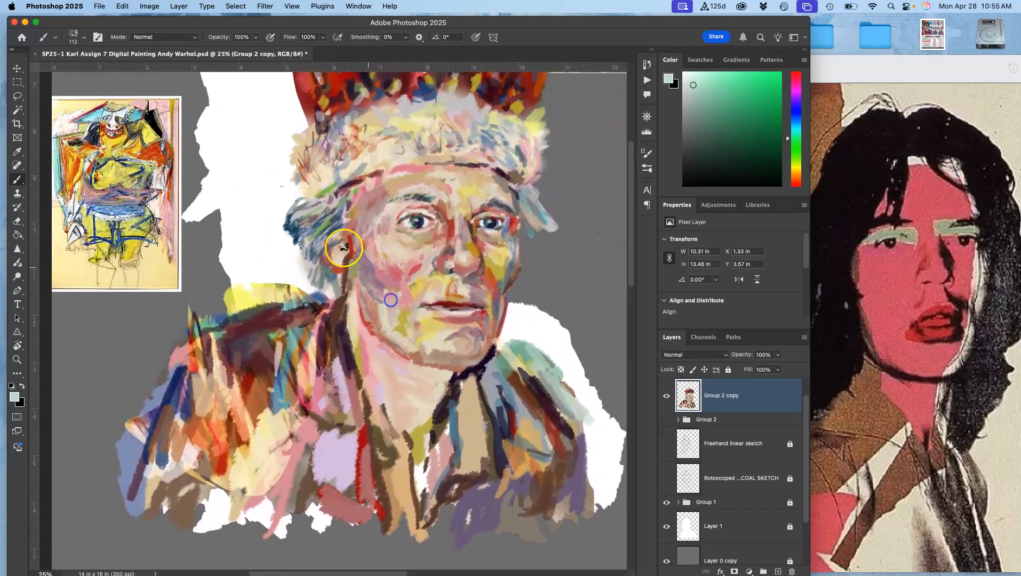
left_click(256, 37)
left_click_drag(243, 51, 244, 51)
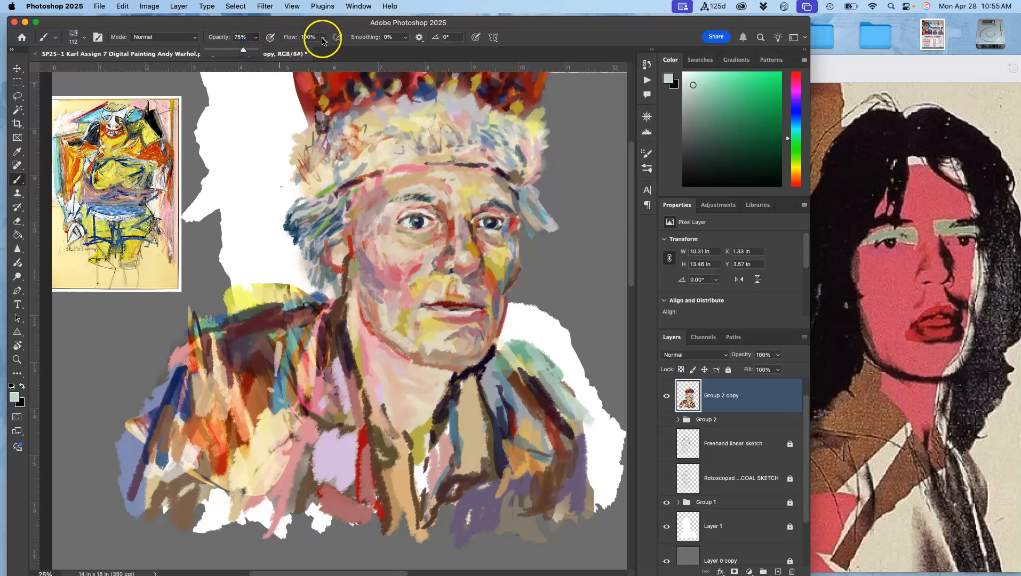
left_click_drag(323, 37, 309, 50)
- Paint textured charcoal strokes on the left shoulder, sampling colours from the painting
left_click(291, 196)
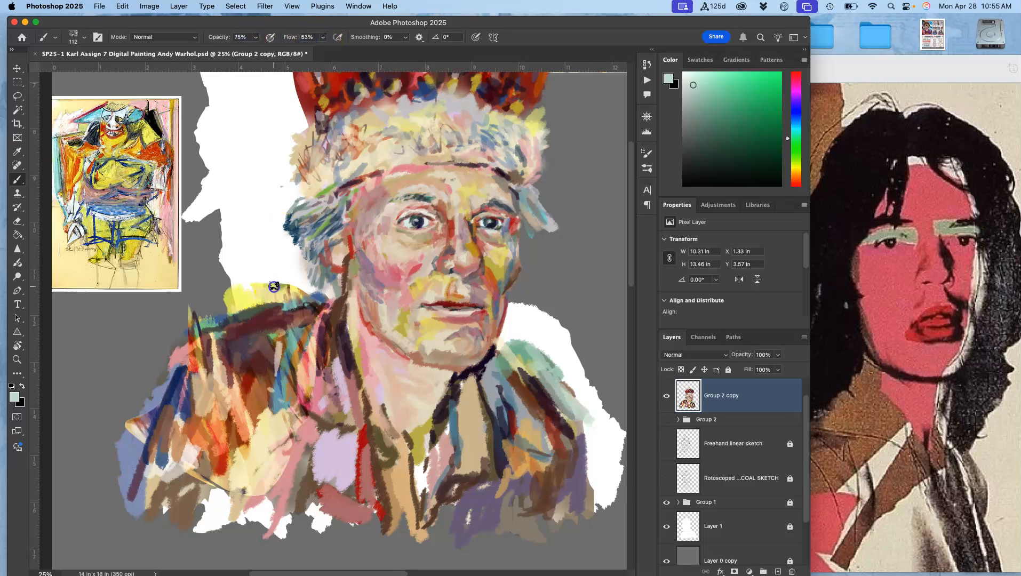
left_click_drag(261, 342, 278, 317)
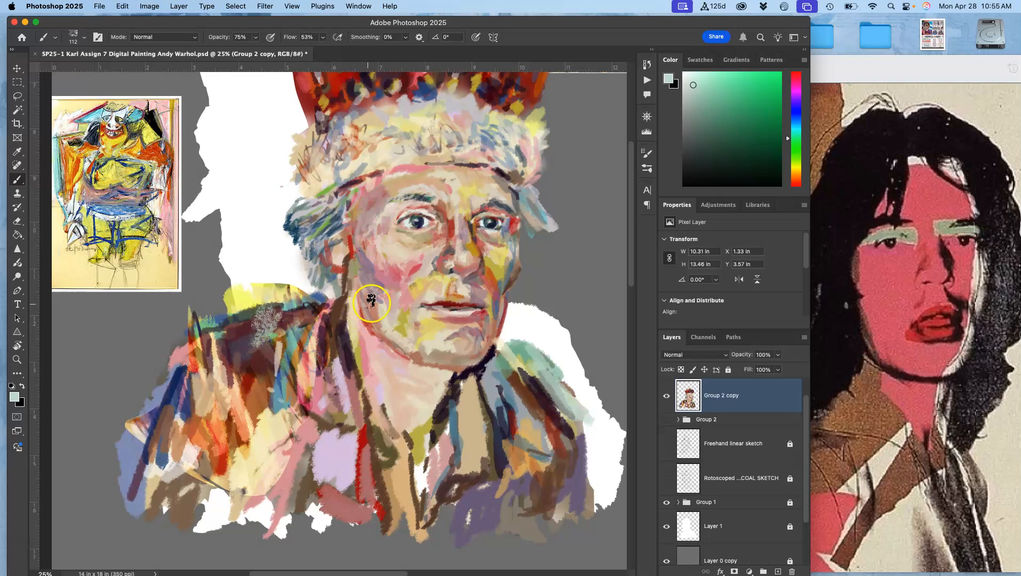
left_click(337, 228, "alt")
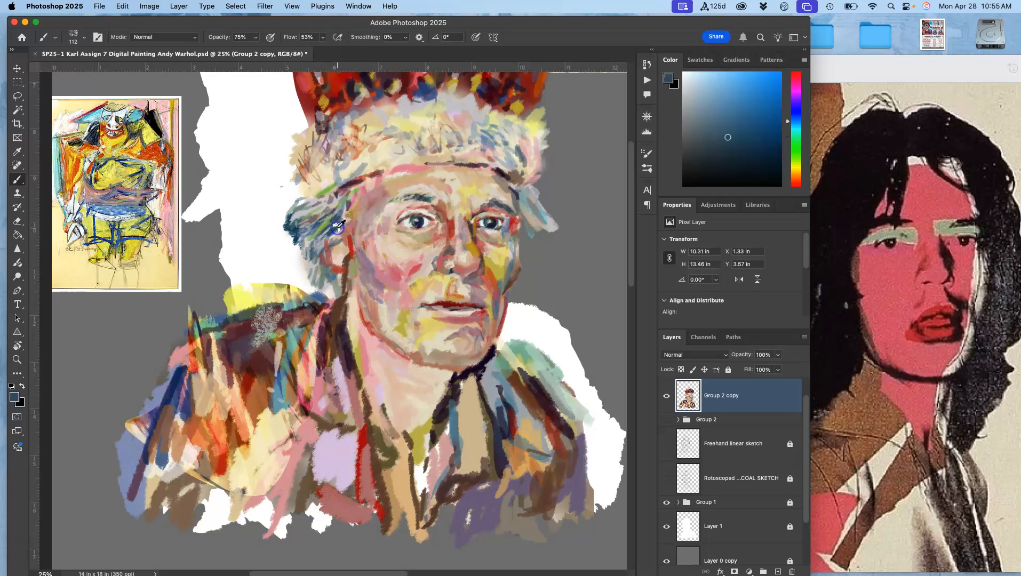
left_click(449, 404, "alt")
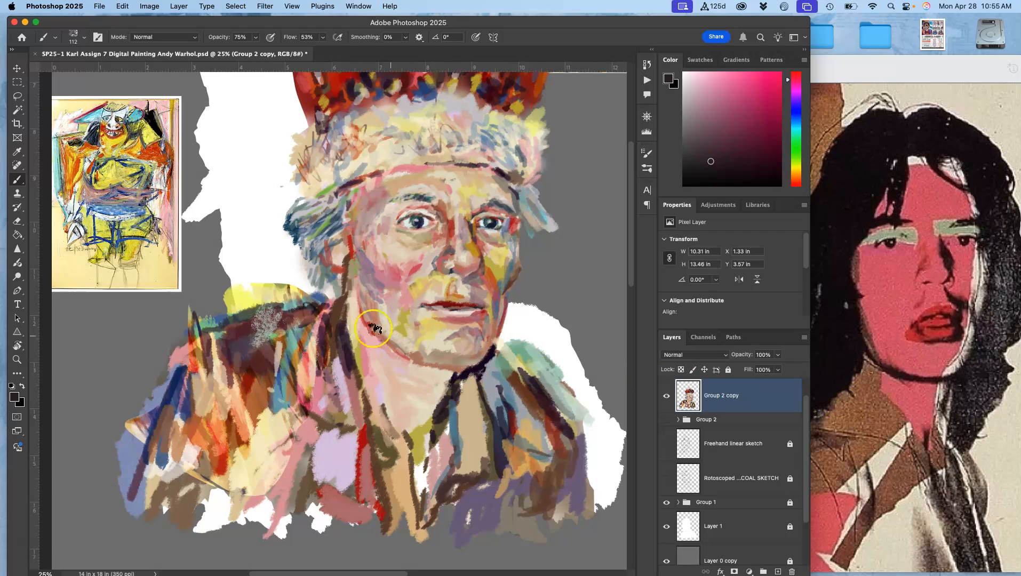
mouse_move(252, 401)
left_mouse_down()
mouse_move(228, 400)
mouse_move(205, 368)
left_mouse_up()
left_click(387, 190, "alt")
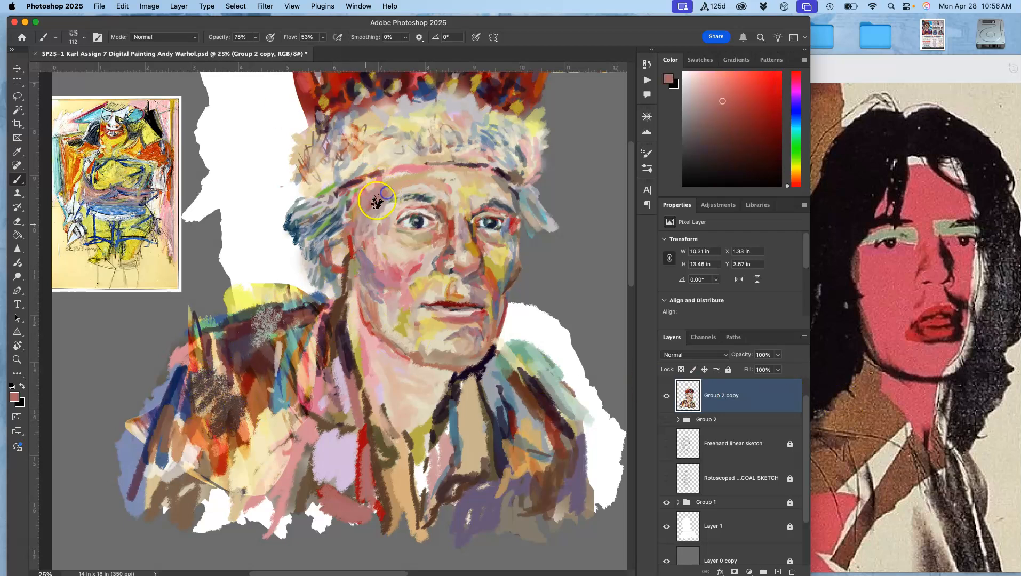
mouse_move(388, 188)
left_mouse_down()
mouse_move(373, 274)
mouse_move(405, 202)
mouse_move(384, 190)
mouse_move(308, 345)
mouse_move(269, 369)
mouse_move(240, 342)
left_mouse_up()
- Add more sampled-colour charcoal strokes across the left collar and chest
left_click(405, 195, "alt")
left_click(347, 355, "alt")
left_click_drag(278, 403, 283, 458)
left_click_drag(262, 394, 284, 491)
mouse_move(301, 433)
left_mouse_down()
mouse_move(434, 353)
mouse_move(461, 376)
mouse_move(445, 398)
mouse_move(287, 450)
left_mouse_up()
left_click(459, 379, "alt")
mouse_move(277, 408)
left_mouse_down()
mouse_move(288, 441)
mouse_move(322, 400)
mouse_move(313, 394)
mouse_move(278, 427)
mouse_move(277, 390)
mouse_move(258, 418)
mouse_move(267, 441)
mouse_move(237, 471)
mouse_move(250, 466)
mouse_move(264, 418)
mouse_move(273, 447)
left_mouse_up()
left_click(298, 406, "alt")
left_click(247, 467, "alt")
left_click(456, 430, "alt")
mouse_move(456, 432)
left_mouse_down()
mouse_move(459, 403)
mouse_move(448, 453)
mouse_move(470, 456)
mouse_move(457, 474)
left_mouse_up()
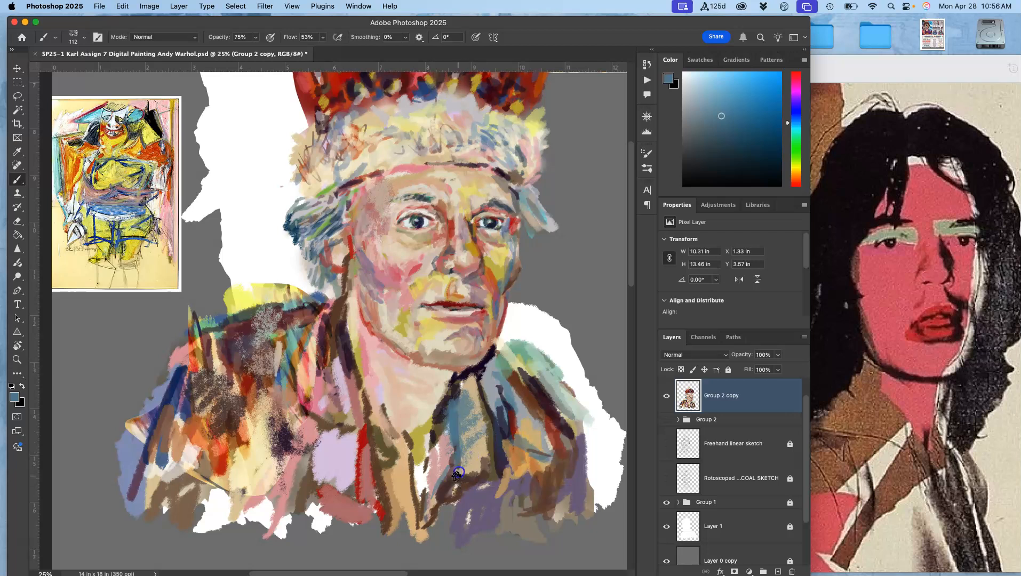
- Toggle the visibility of the top layer and Group 2 to compare the painting before and after
left_click(667, 397)
left_click(666, 397)
left_click(668, 420)
left_click(668, 420)
- Paint textured strokes along the hat brim and forehead with sampled colours
mouse_move(318, 170)
left_mouse_down()
mouse_move(356, 159)
mouse_move(331, 185)
mouse_move(364, 170)
mouse_move(419, 221)
mouse_move(329, 186)
mouse_move(343, 156)
mouse_move(413, 114)
mouse_move(391, 86)
mouse_move(404, 91)
mouse_move(341, 181)
mouse_move(378, 150)
mouse_move(389, 126)
mouse_move(355, 171)
mouse_move(349, 155)
mouse_move(333, 163)
mouse_move(376, 167)
left_mouse_up()
left_click(397, 185, "alt")
left_click(418, 224, "alt")
left_click(403, 92, "alt")
left_click(388, 127, "alt")
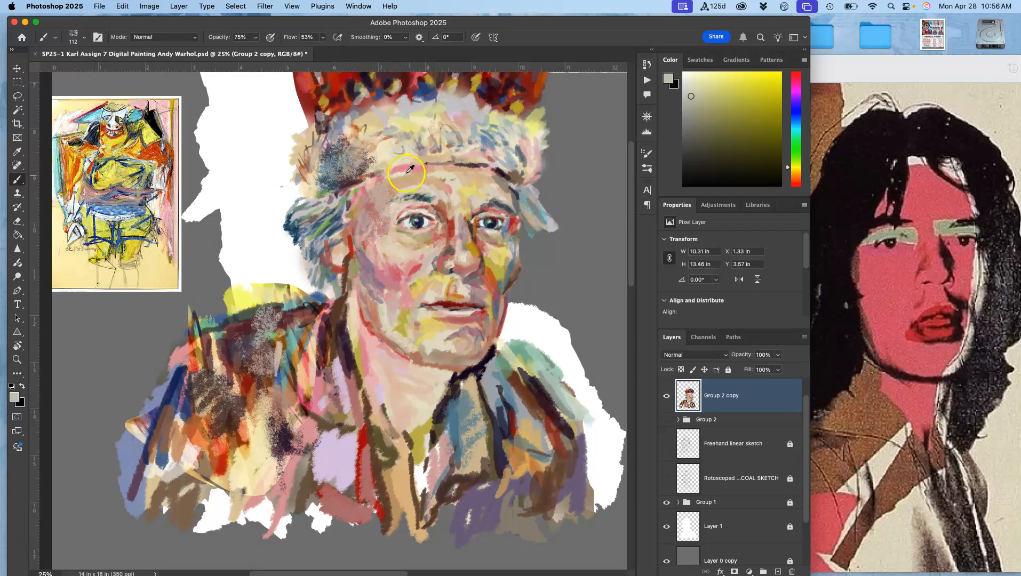
left_click(401, 155, "alt")
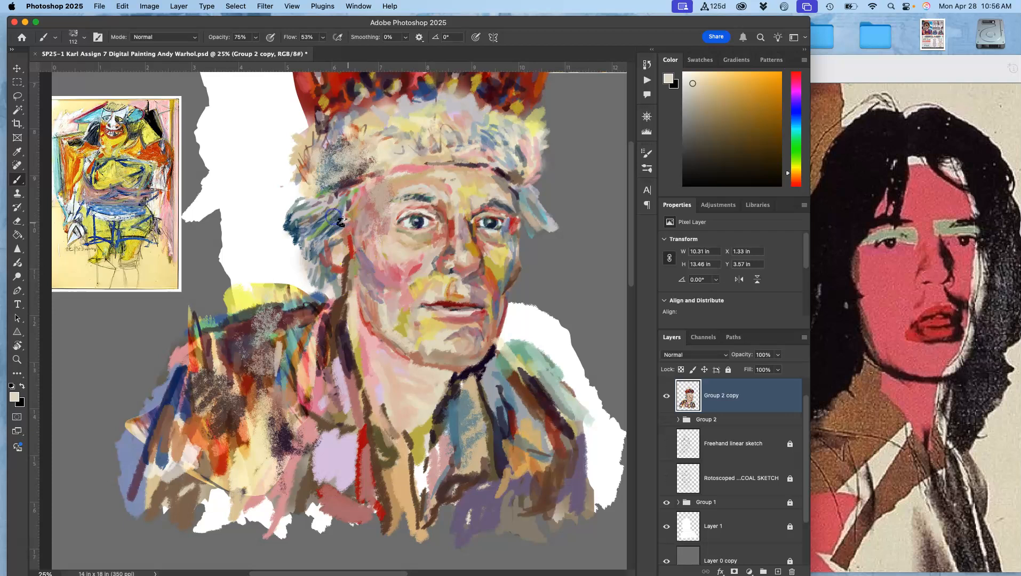
- Paint sampled-colour strokes on the temple, brow, cheek and nose
left_click(331, 228, "alt")
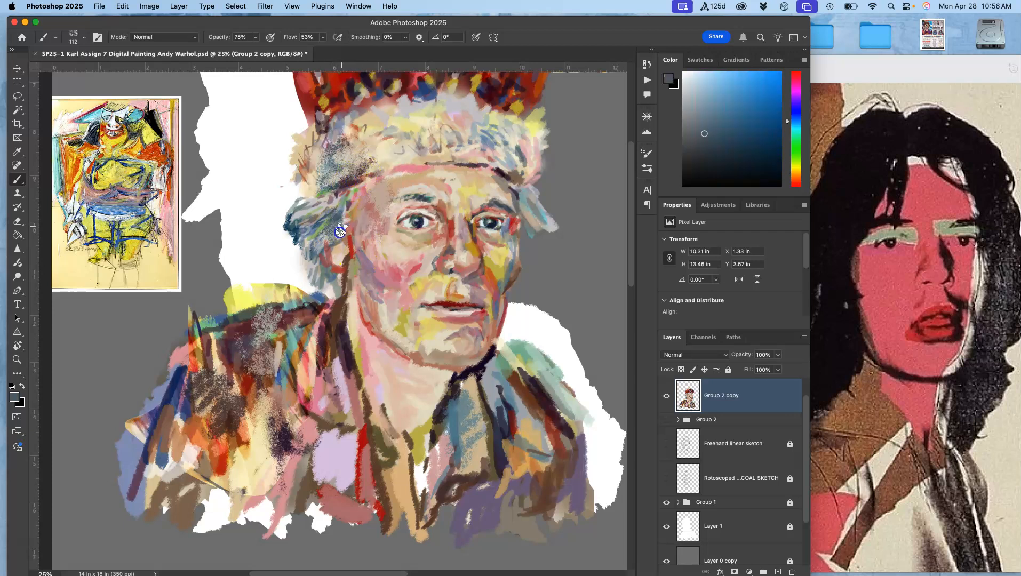
left_click(472, 366, "alt")
left_click_drag(339, 198, 348, 216)
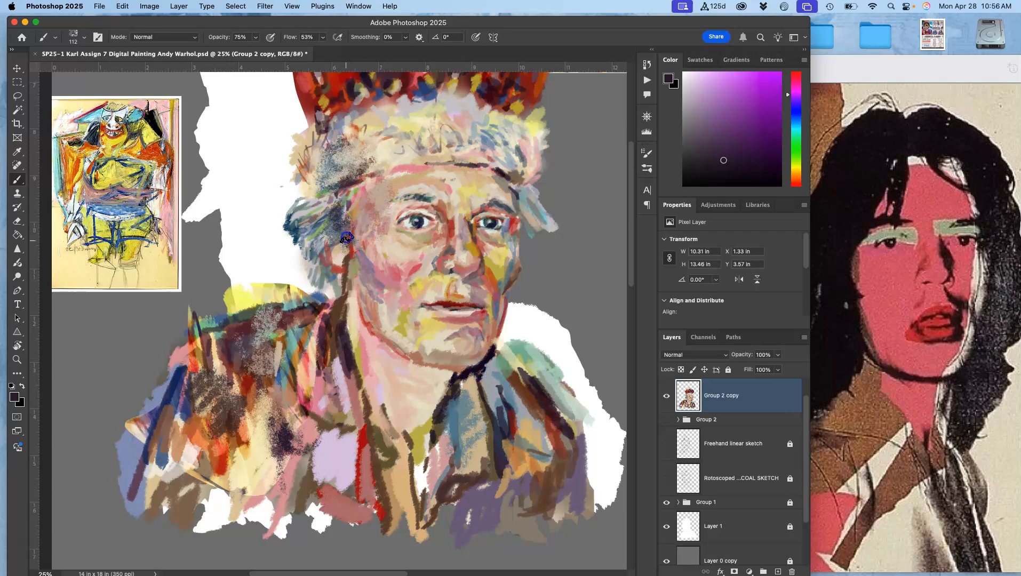
left_click_drag(408, 192, 432, 198)
left_click_drag(502, 250, 481, 202)
left_click_drag(441, 246, 430, 259)
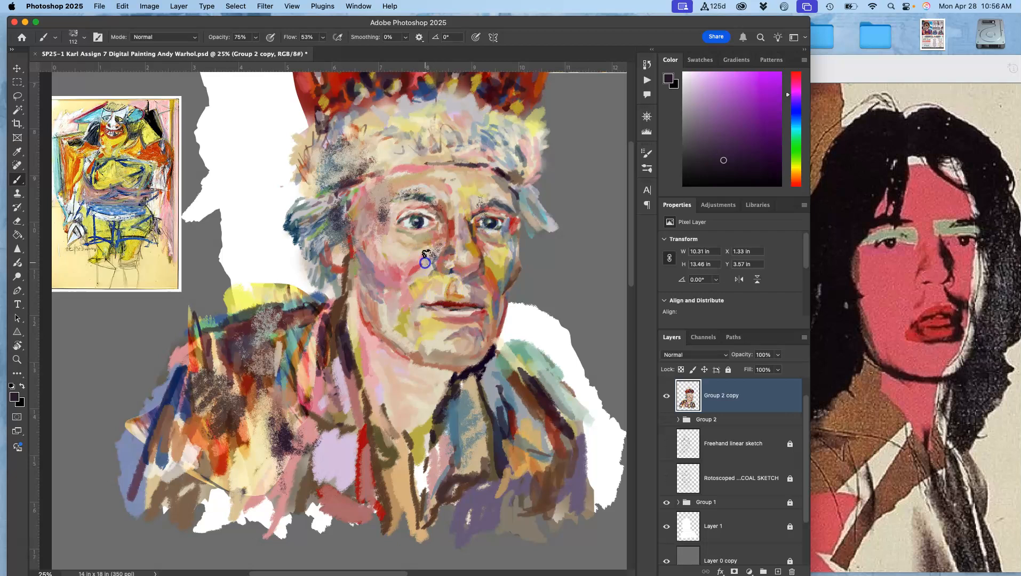
left_click(425, 246, "alt")
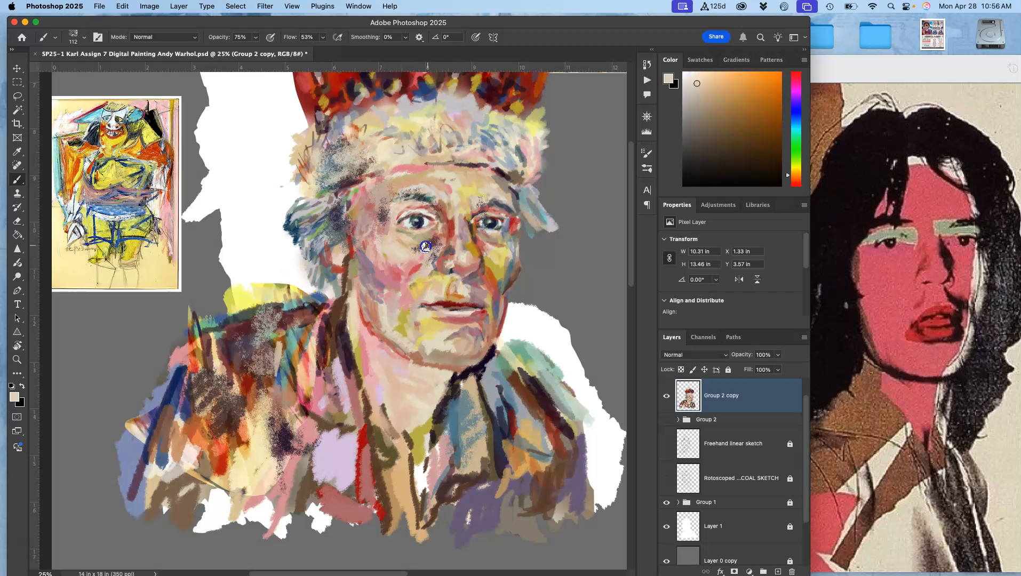
left_click(419, 244)
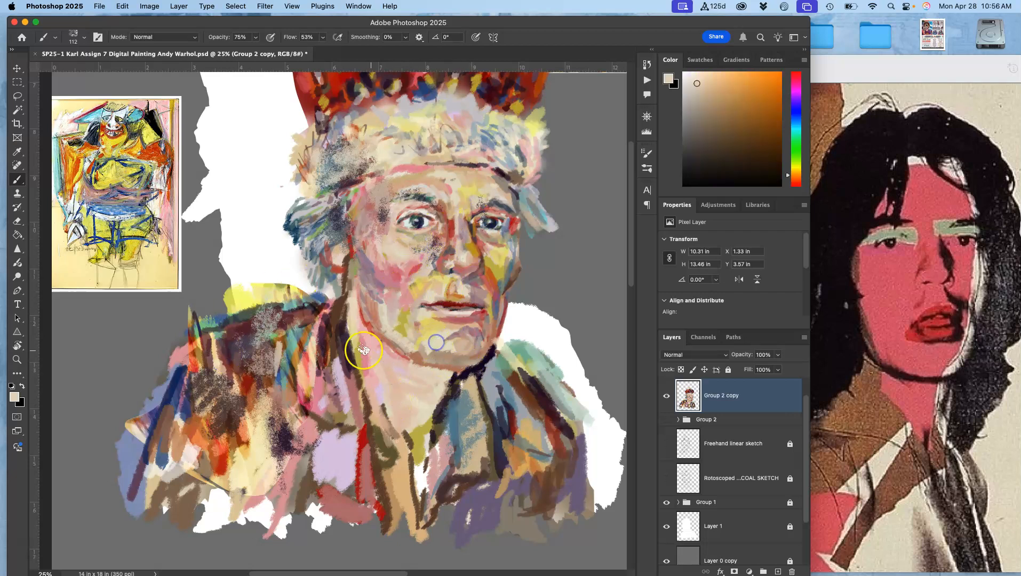
- Add textured strokes on the neck, collar and right shoulder using sampled colours
left_click(359, 175, "alt")
mouse_move(385, 343)
left_mouse_down()
mouse_move(353, 323)
mouse_move(379, 381)
mouse_move(370, 380)
mouse_move(395, 367)
mouse_move(405, 390)
mouse_move(378, 358)
mouse_move(397, 370)
mouse_move(379, 344)
mouse_move(390, 348)
mouse_move(371, 362)
left_mouse_up()
left_click(406, 390, "alt")
left_click(390, 349, "alt")
left_click(466, 409, "alt")
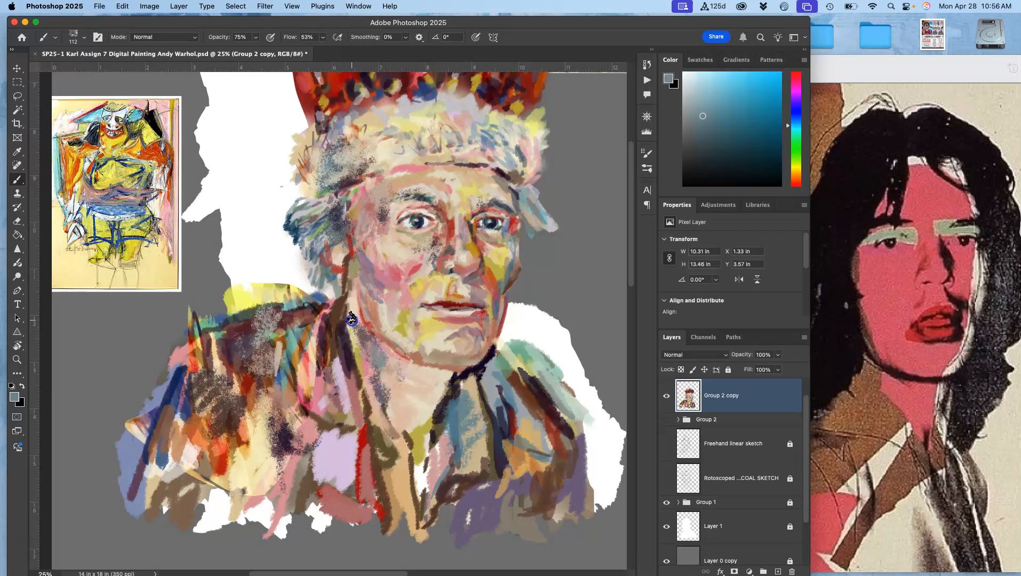
mouse_move(332, 338)
left_mouse_down()
mouse_move(342, 372)
mouse_move(338, 318)
mouse_move(362, 406)
left_mouse_up()
left_click(338, 343, "alt")
left_click(340, 369, "alt")
left_click_drag(329, 327, 321, 363)
mouse_move(320, 399)
left_mouse_down()
mouse_move(323, 412)
mouse_move(295, 443)
left_mouse_up()
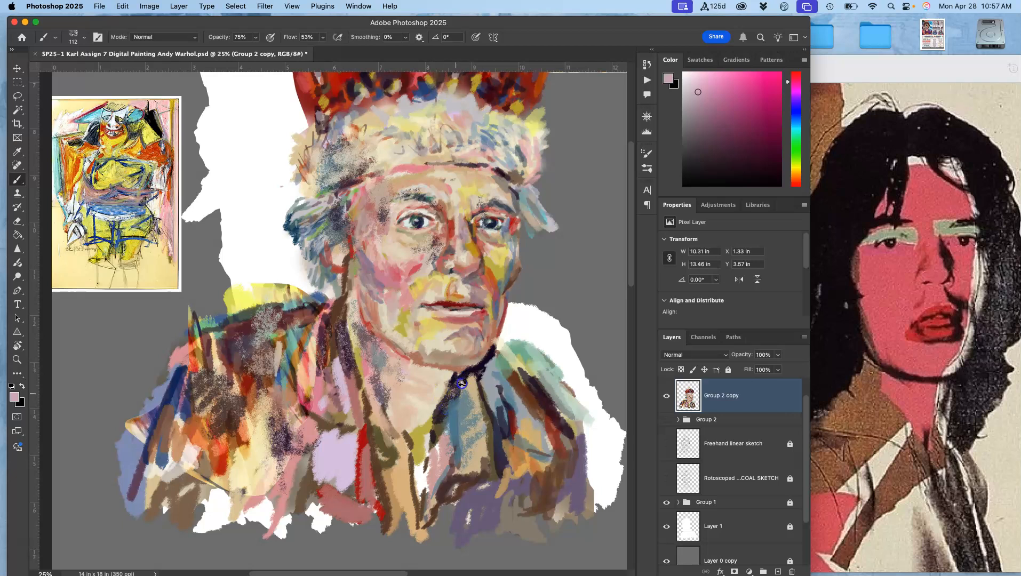
left_click_drag(493, 474, 507, 467)
left_click_drag(542, 382, 505, 356)
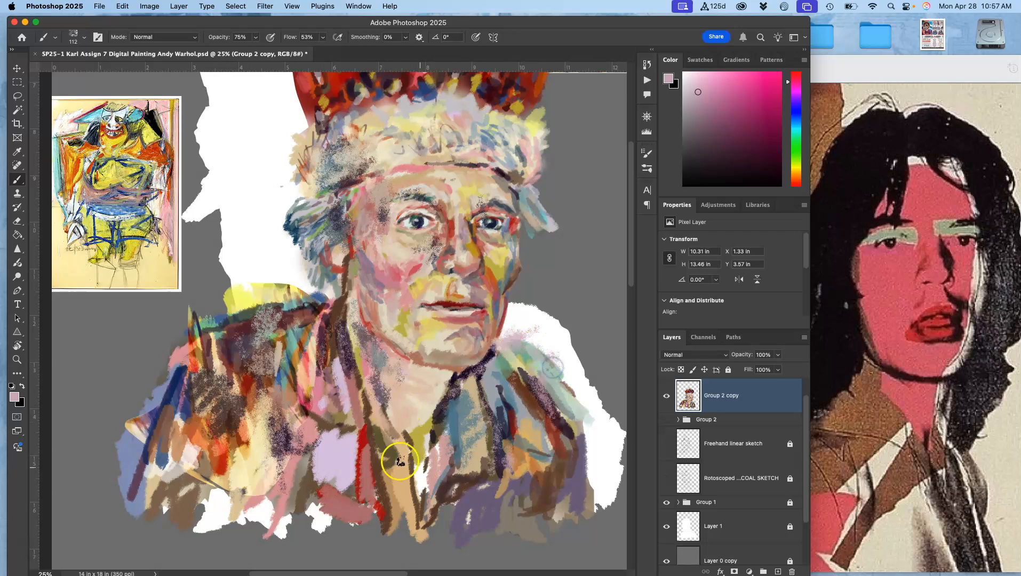
- Paint sampled-colour charcoal strokes on the lower left shoulder
left_click(172, 398, "alt")
mouse_move(172, 451)
left_mouse_down()
mouse_move(181, 487)
mouse_move(155, 455)
mouse_move(183, 509)
mouse_move(145, 494)
left_mouse_up()
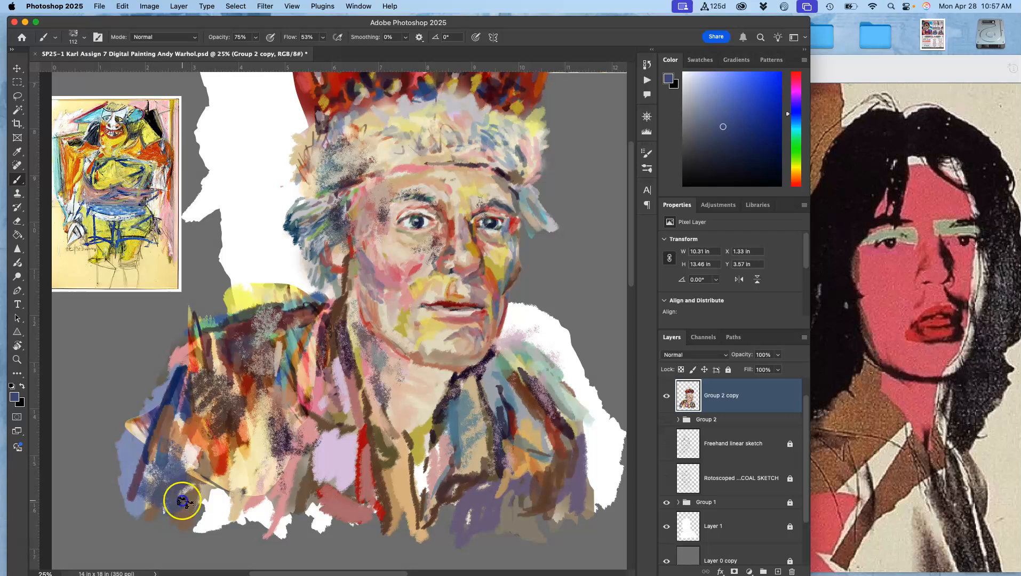
left_click(375, 83, "alt")
left_click(372, 86, "alt")
mouse_move(163, 431)
left_mouse_down()
mouse_move(155, 458)
mouse_move(178, 427)
mouse_move(151, 474)
mouse_move(192, 488)
left_mouse_up()
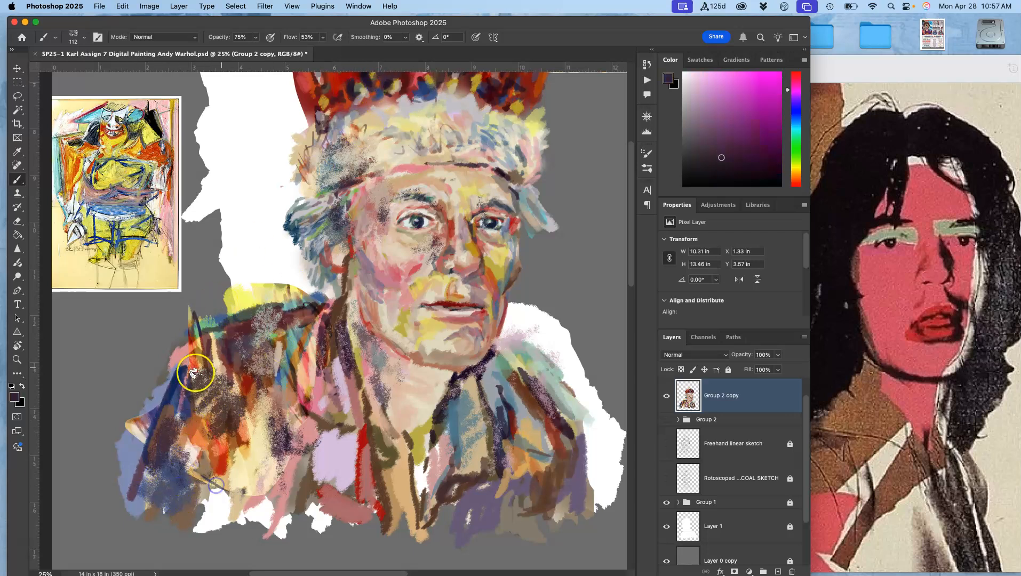
- Sample colours and dab textured strokes onto the crown's cross and jewelled band
left_click_drag(325, 239, 302, 339)
mouse_move(310, 179)
left_mouse_down()
mouse_move(325, 127)
mouse_move(314, 154)
mouse_move(315, 129)
left_mouse_up()
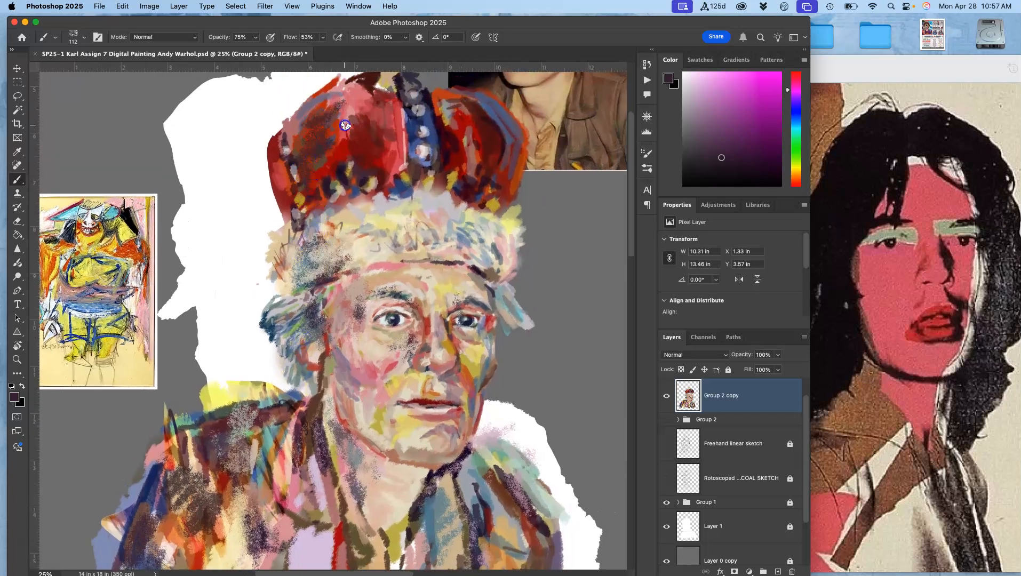
left_click_drag(375, 122, 348, 217)
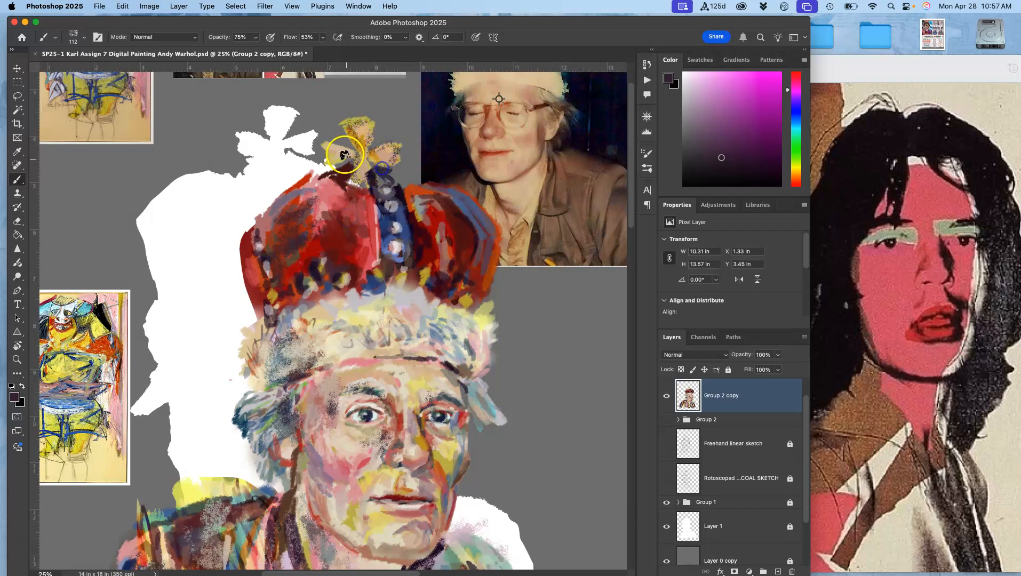
left_click(387, 308, "alt")
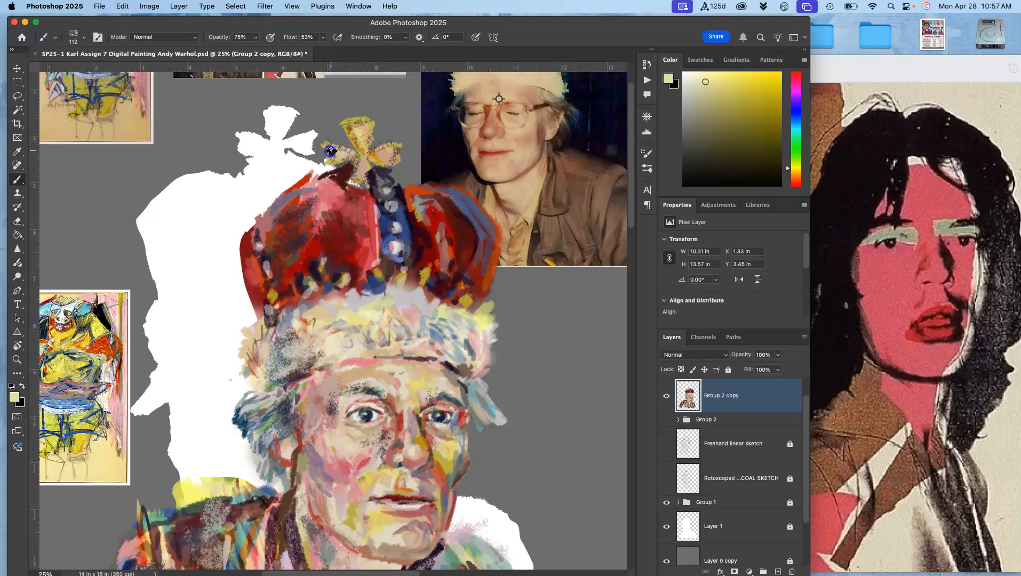
left_click(449, 293, "alt")
left_click(412, 195, "alt")
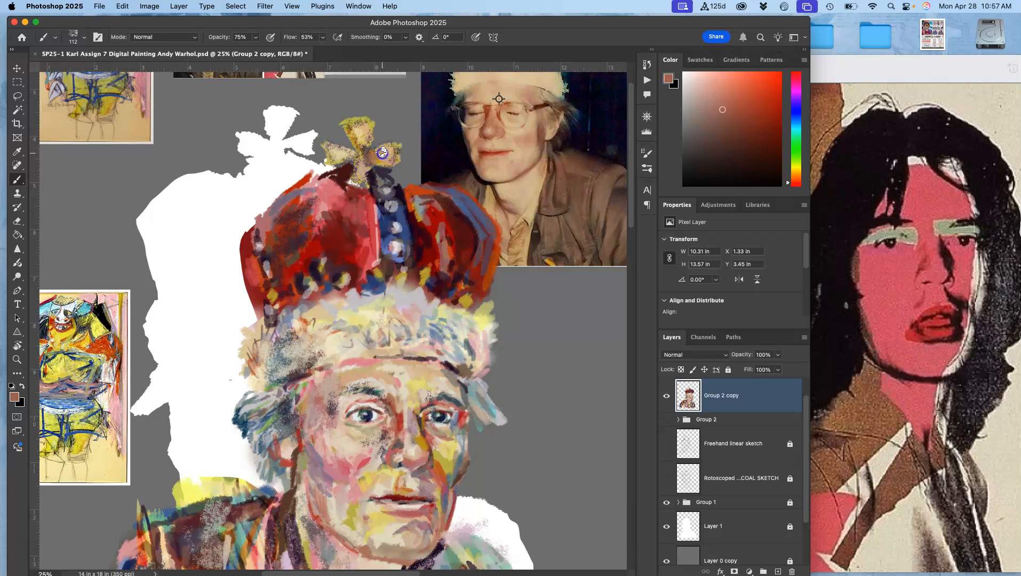
left_click(368, 175, "alt")
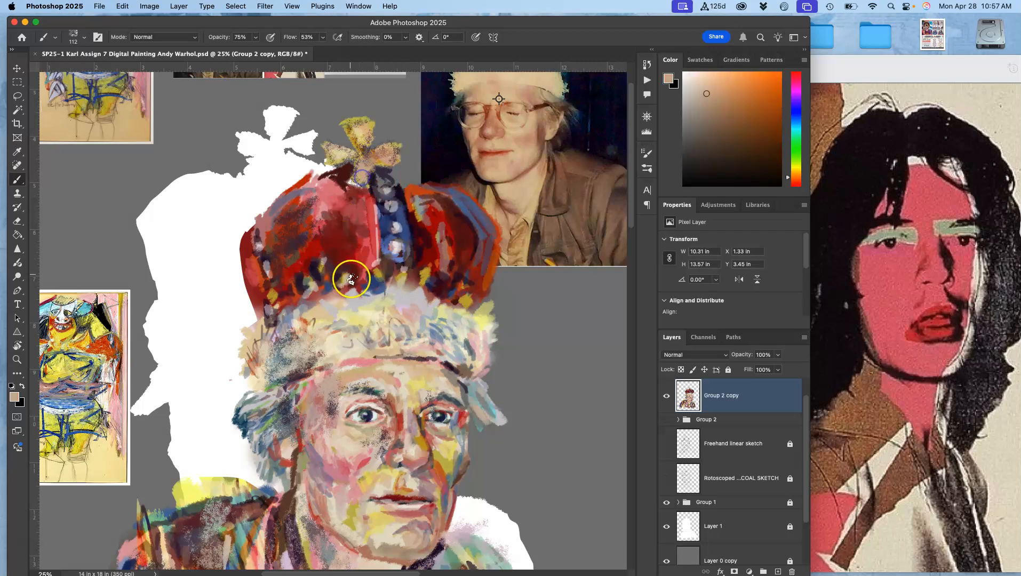
left_click(361, 224, "alt")
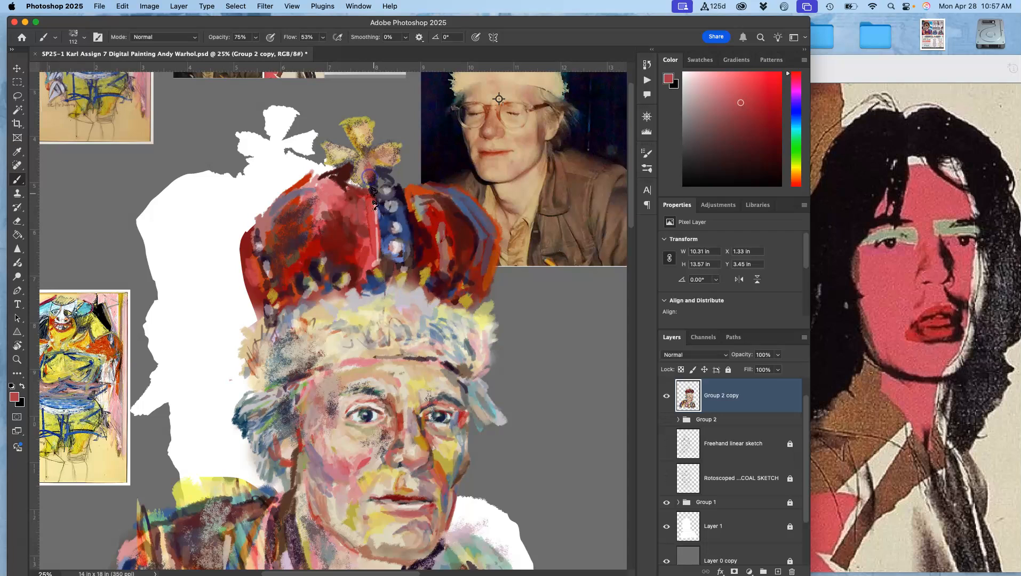
left_click(378, 181, "alt")
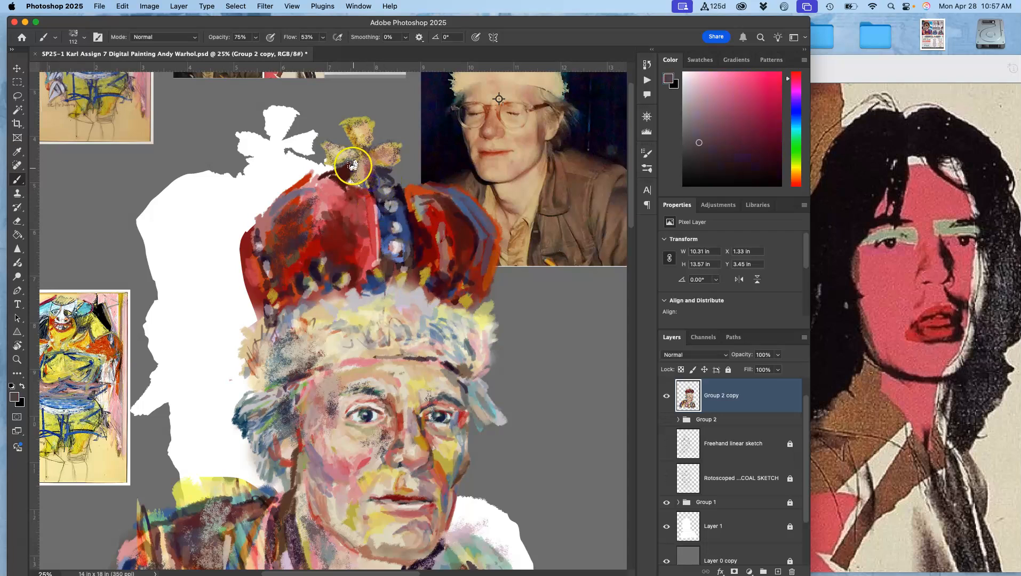
left_click(404, 197, "alt")
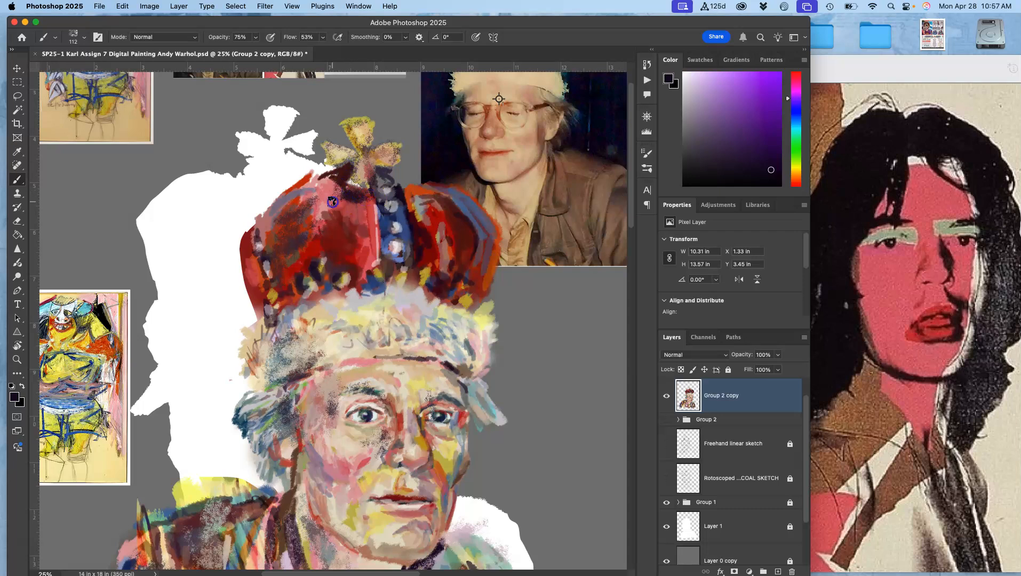
- Paint sampled-colour strokes on the crown's left side and along the fur brim
mouse_move(300, 201)
left_mouse_down()
mouse_move(361, 208)
mouse_move(363, 252)
mouse_move(359, 244)
mouse_move(305, 273)
mouse_move(270, 314)
mouse_move(274, 235)
left_mouse_up()
left_click_drag(363, 266, 363, 279)
mouse_move(320, 374)
left_mouse_down()
mouse_move(277, 352)
mouse_move(258, 366)
mouse_move(301, 332)
left_mouse_up()
left_click(330, 328, "alt")
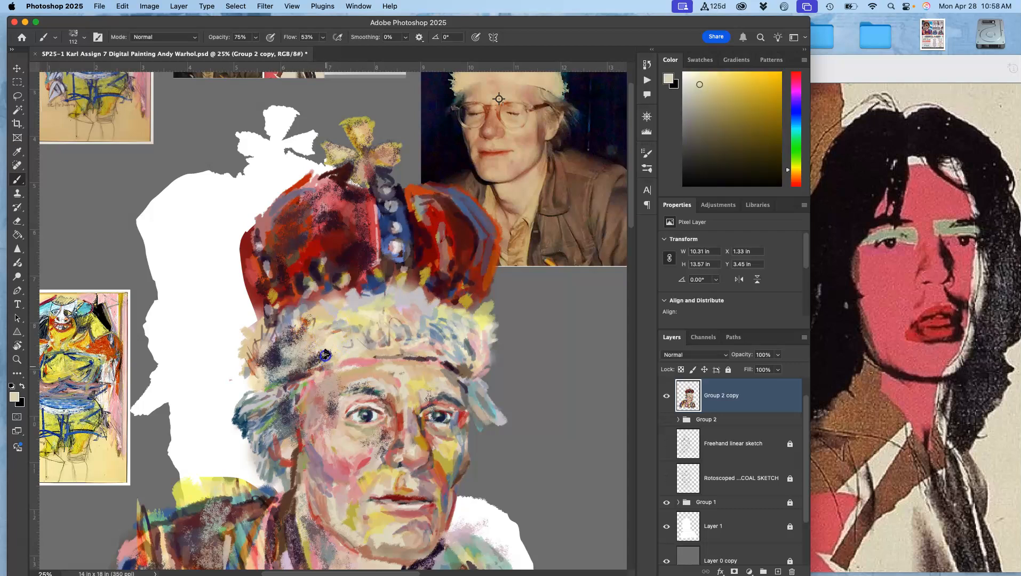
- Sample colours and dab strokes on the hair at the temple and beside the ear
left_click(282, 371, "alt")
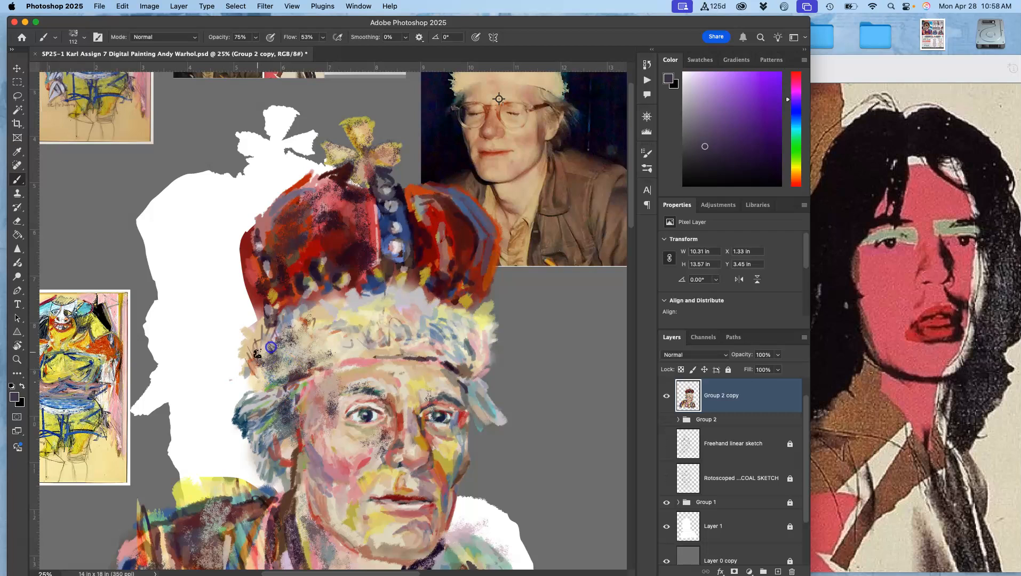
left_click(284, 384, "alt")
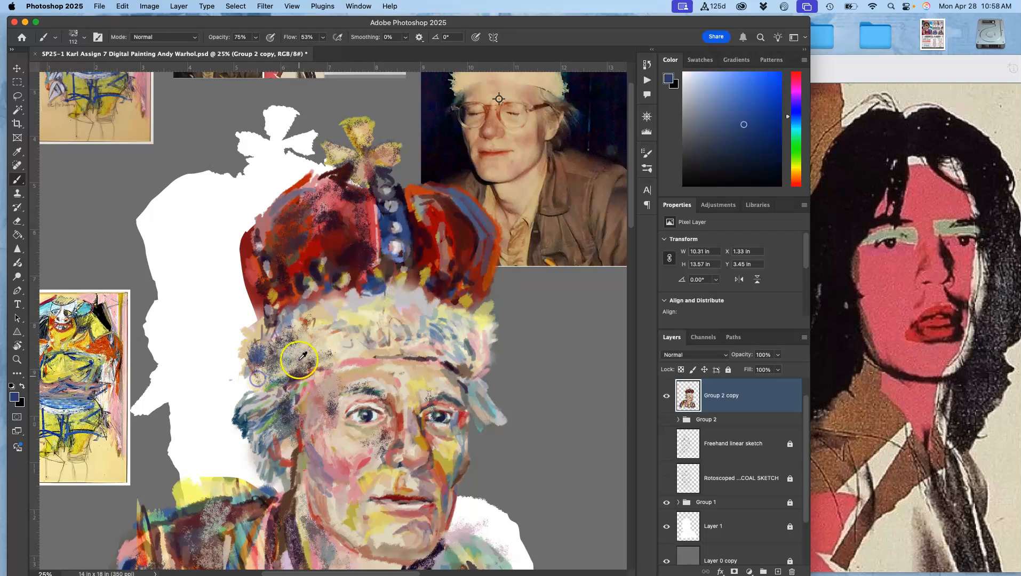
left_click(260, 361, "alt")
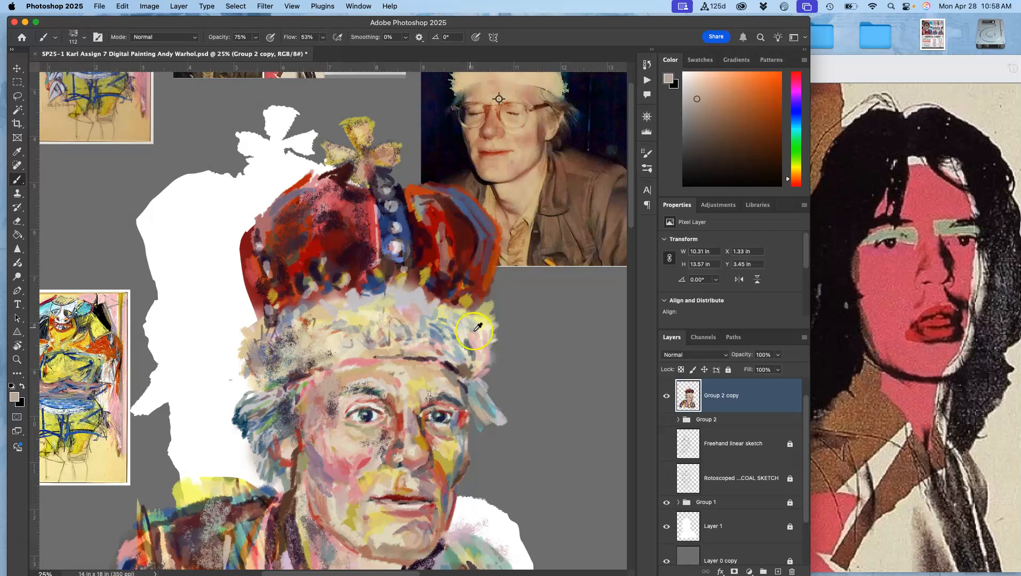
left_click(271, 351, "alt")
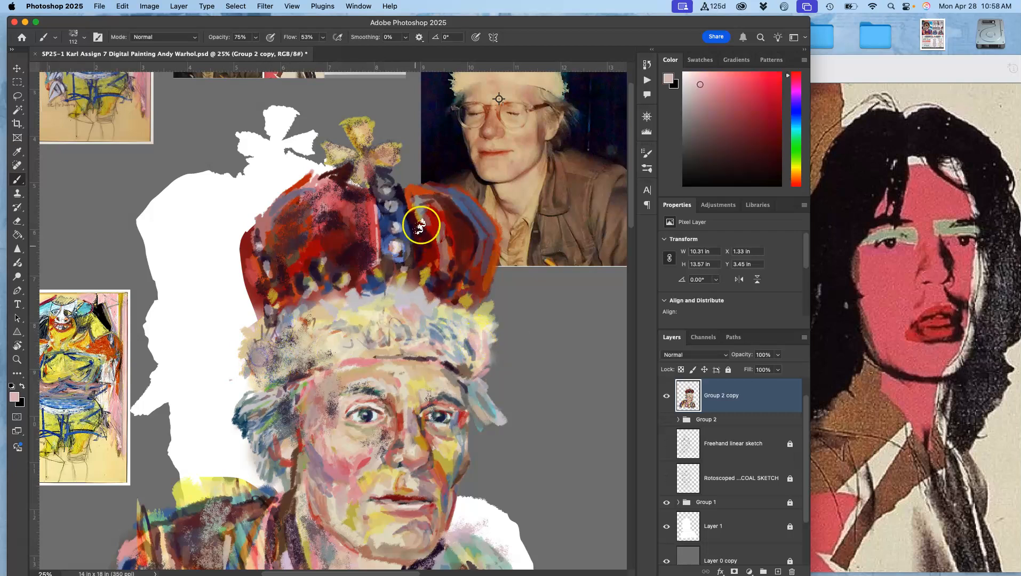
left_click(272, 421, "alt")
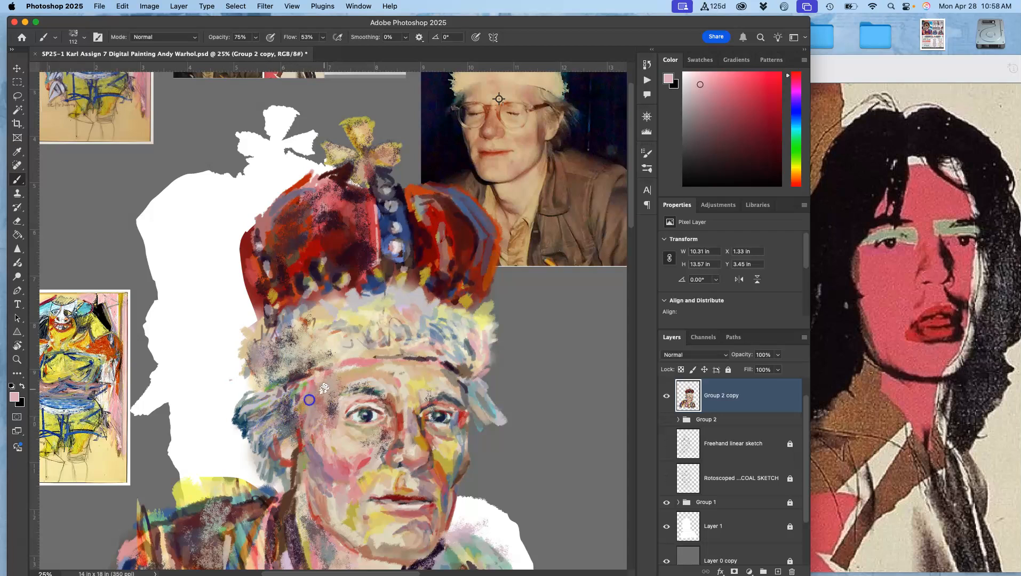
left_click(280, 446, "alt")
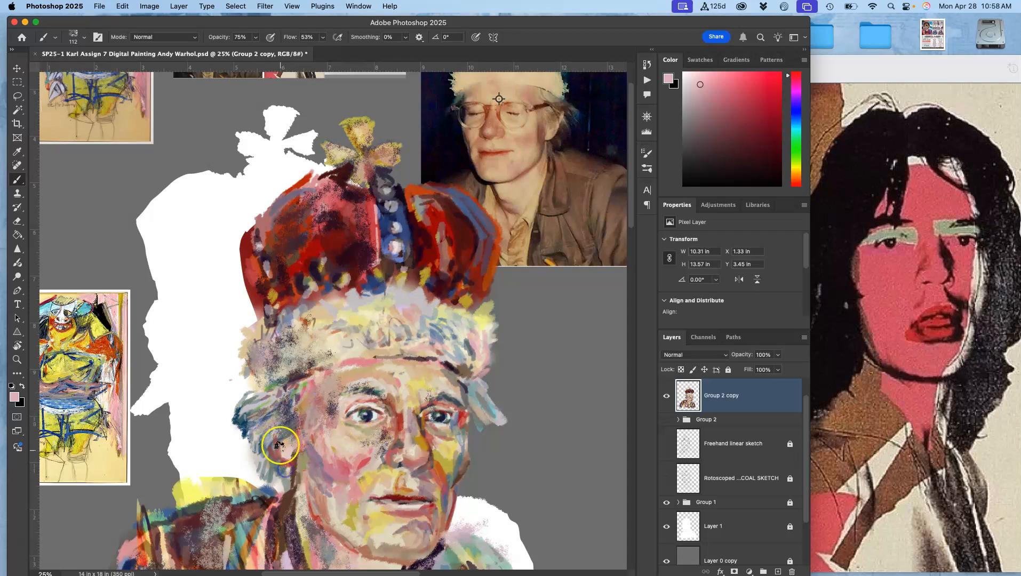
left_click(296, 477, "alt")
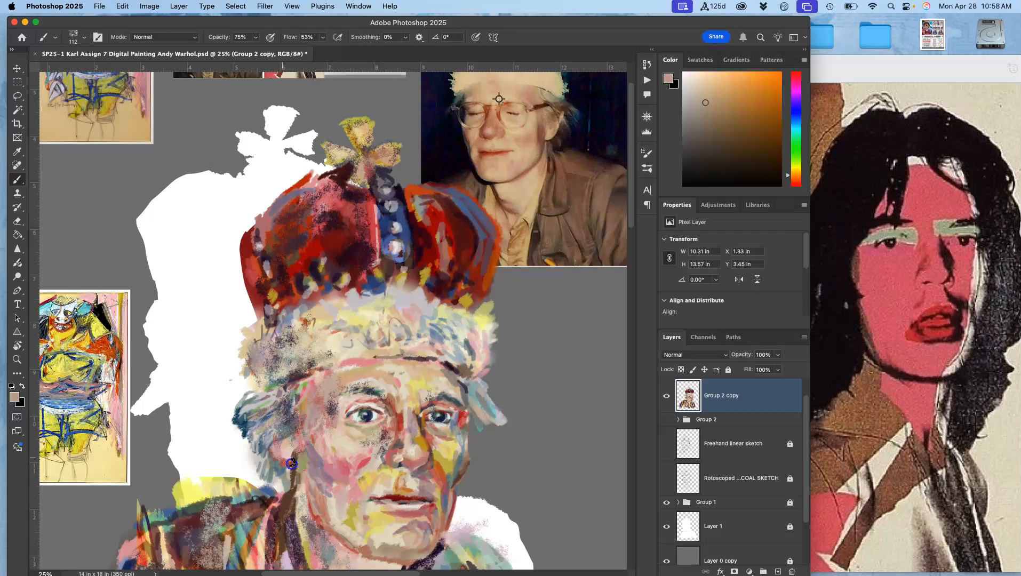
- Paint sampled-colour strokes on the right cheek, mouth and chin area
left_click(379, 458, "alt")
left_click_drag(432, 436, 431, 398)
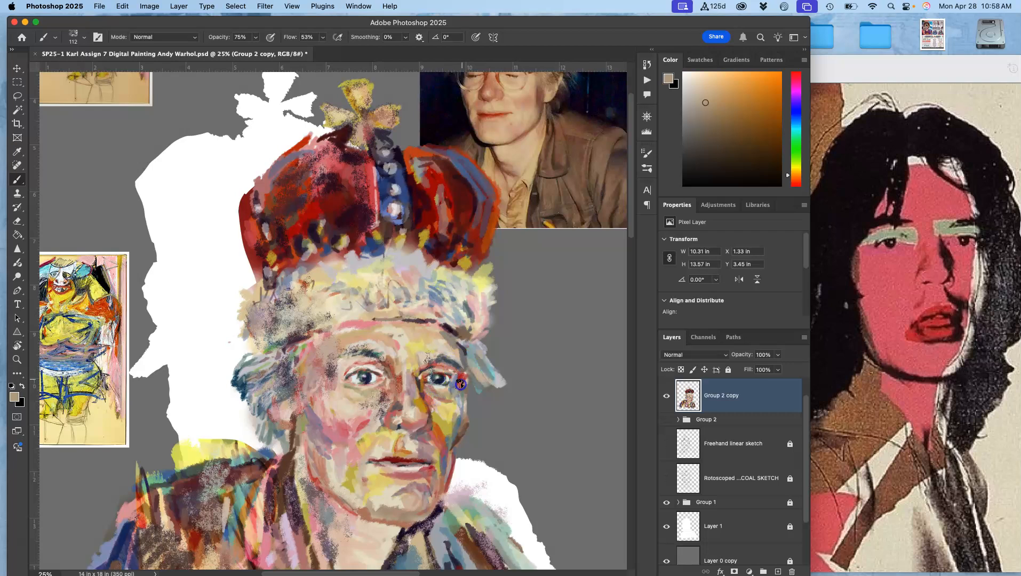
left_click_drag(425, 438, 440, 384)
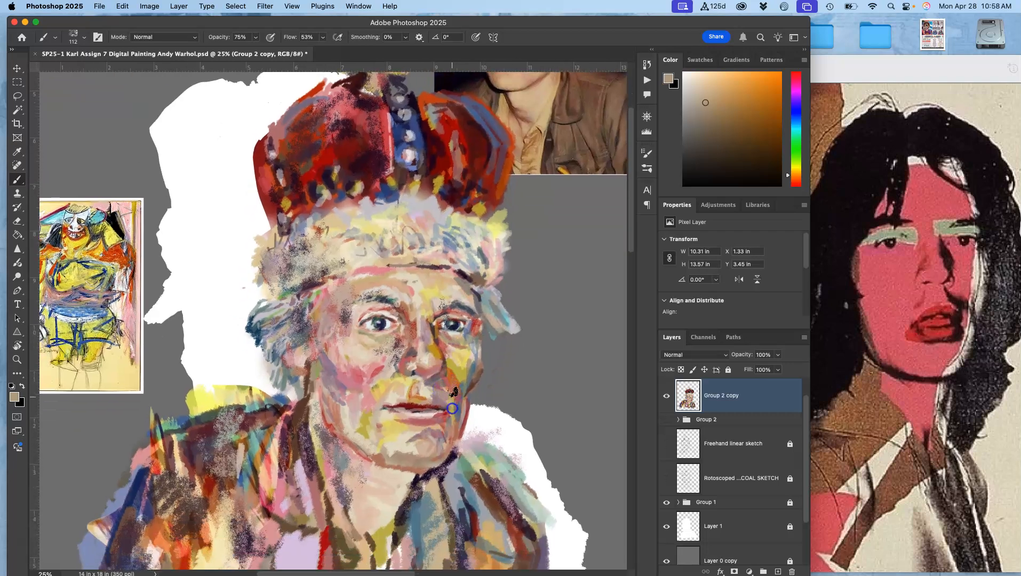
left_click_drag(448, 427, 457, 373)
left_click(424, 451, "alt")
- Sample colours and paint strokes on the collar and chest
left_click(313, 499, "alt")
mouse_move(325, 522)
left_mouse_down()
mouse_move(332, 538)
mouse_move(334, 514)
left_mouse_up()
left_click(317, 489, "alt")
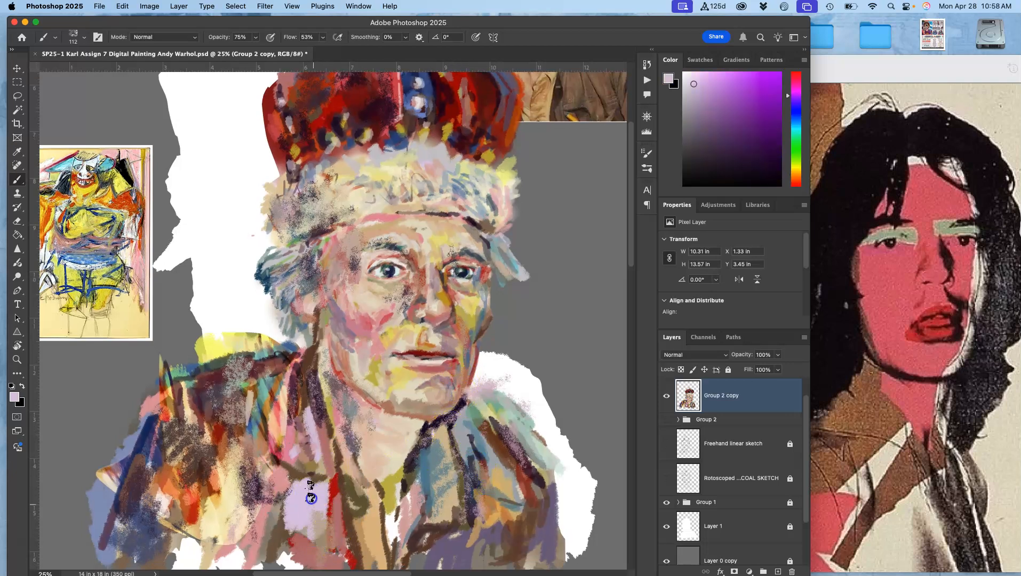
left_click(278, 452, "alt")
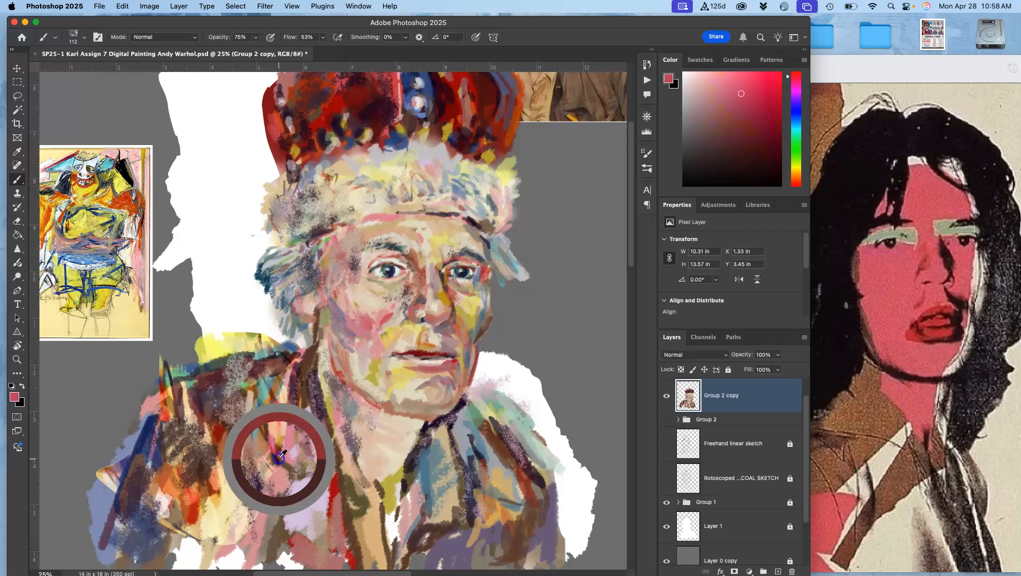
mouse_move(279, 534)
left_mouse_down()
mouse_move(290, 470)
mouse_move(279, 535)
mouse_move(305, 480)
mouse_move(339, 517)
mouse_move(328, 539)
left_mouse_up()
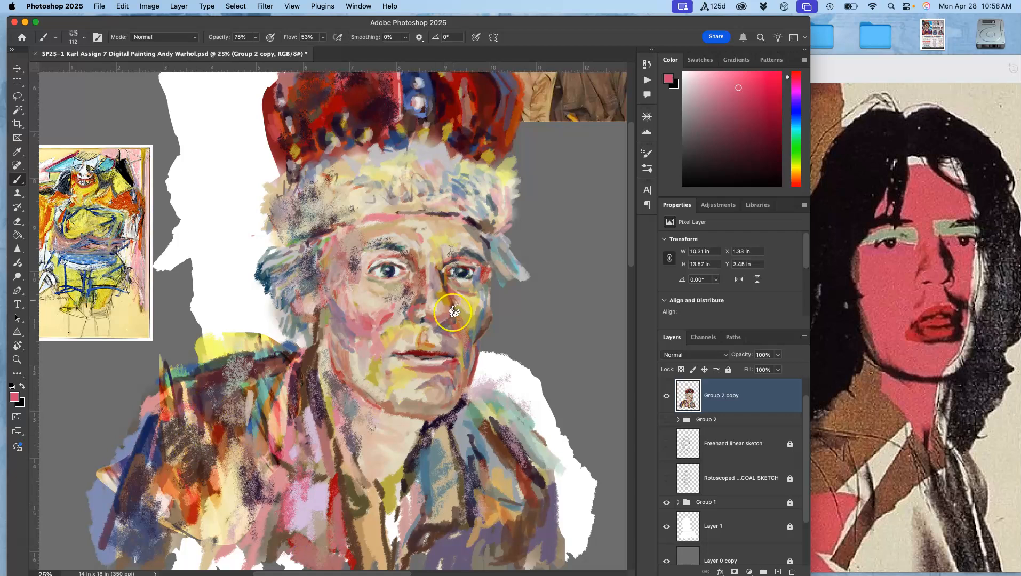
- Zoom in to inspect the brushwork around the eye and brow up close
key("super+plus")
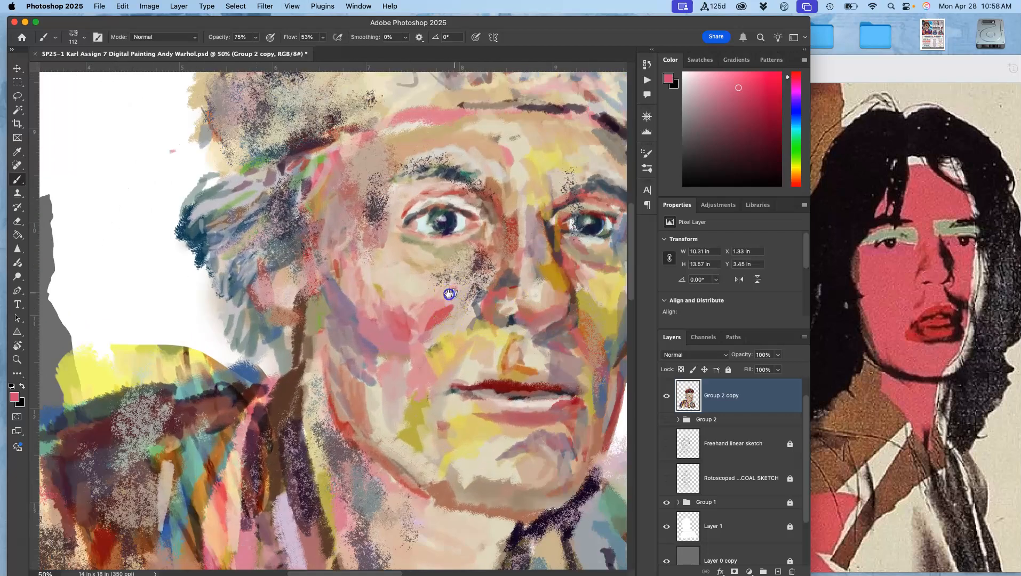
key("super+plus")
key("super+plus")
key("super+plus")
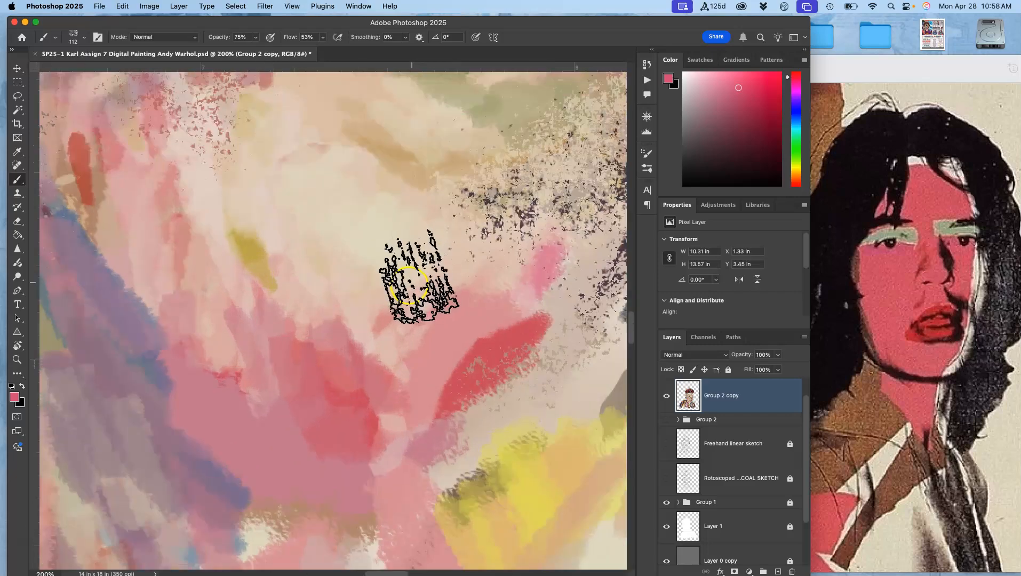
scroll(353, 347, "up", 5)
scroll(324, 363, "up", 10)
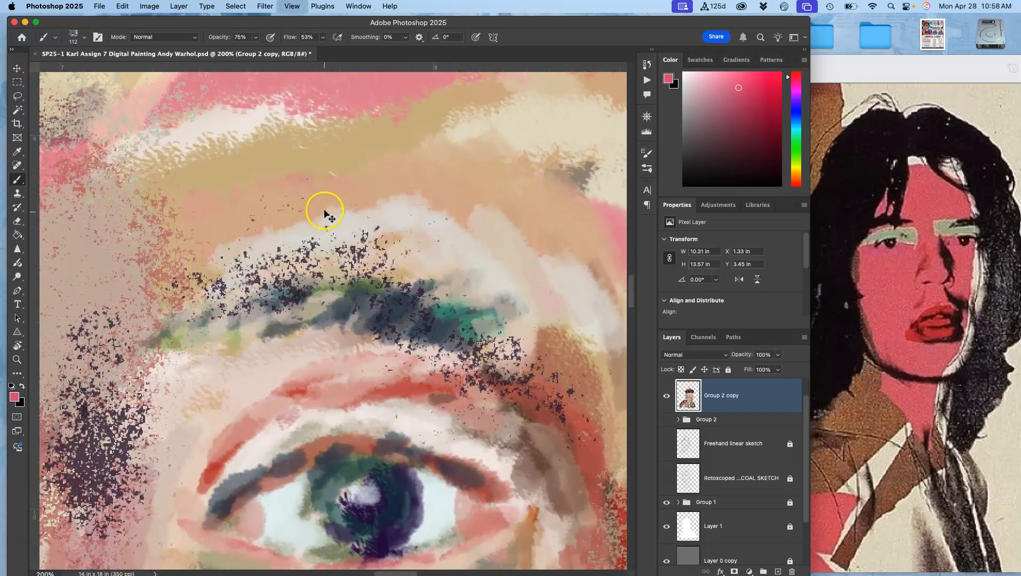
key("super+minus")
key("super+minus")
key("super+minus")
key("super+minus")
key("super+minus")
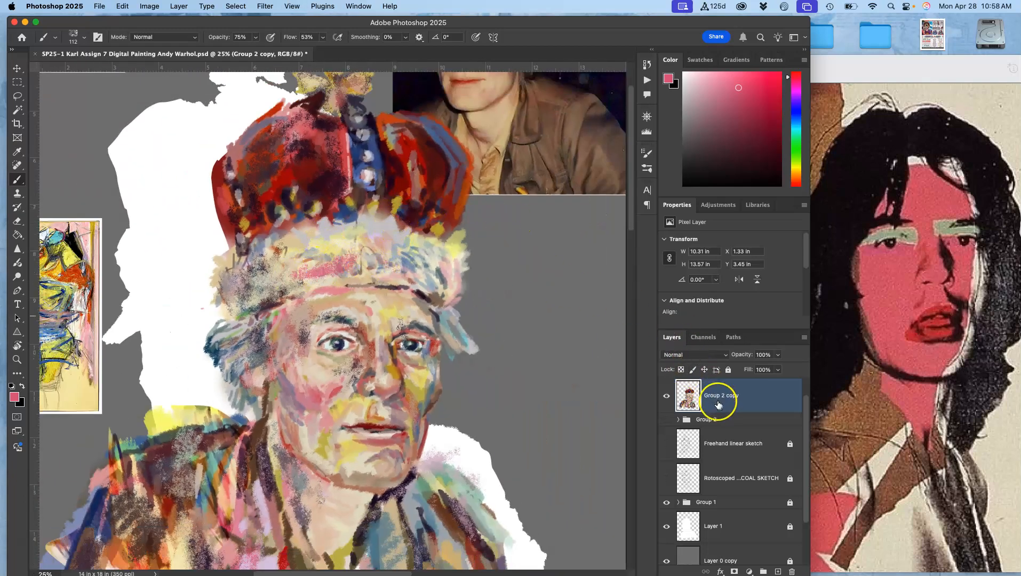
- Show Group 2 and flip the copy layer horizontally with Free Transform
left_click(668, 420)
left_click(748, 398)
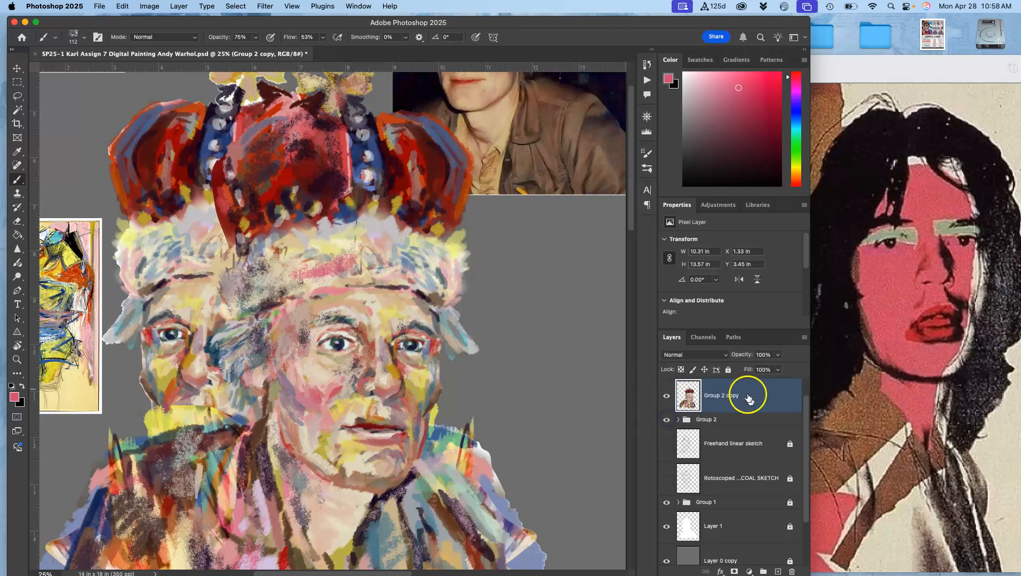
key("super+t")
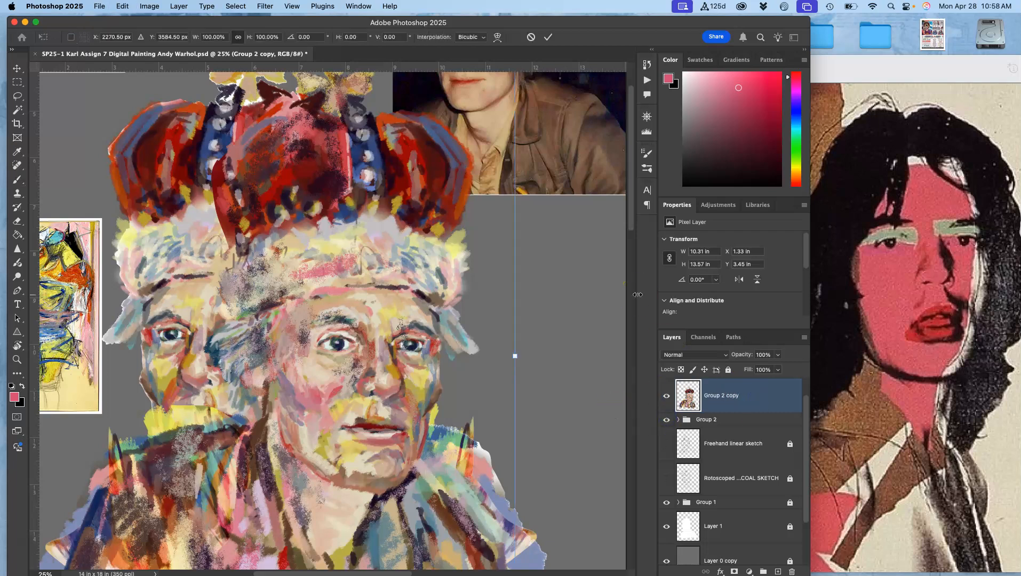
right_click(387, 330)
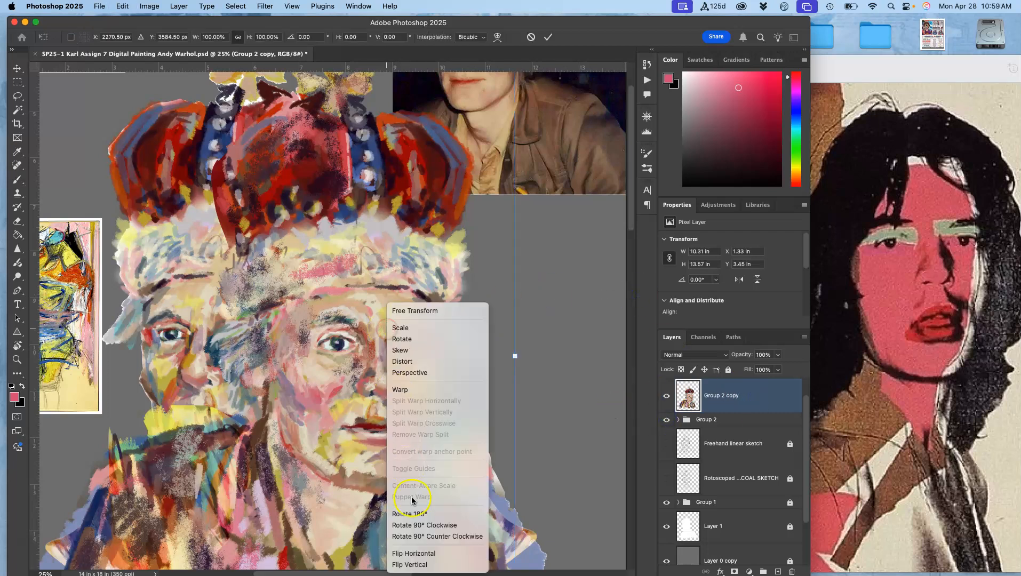
left_click(412, 554)
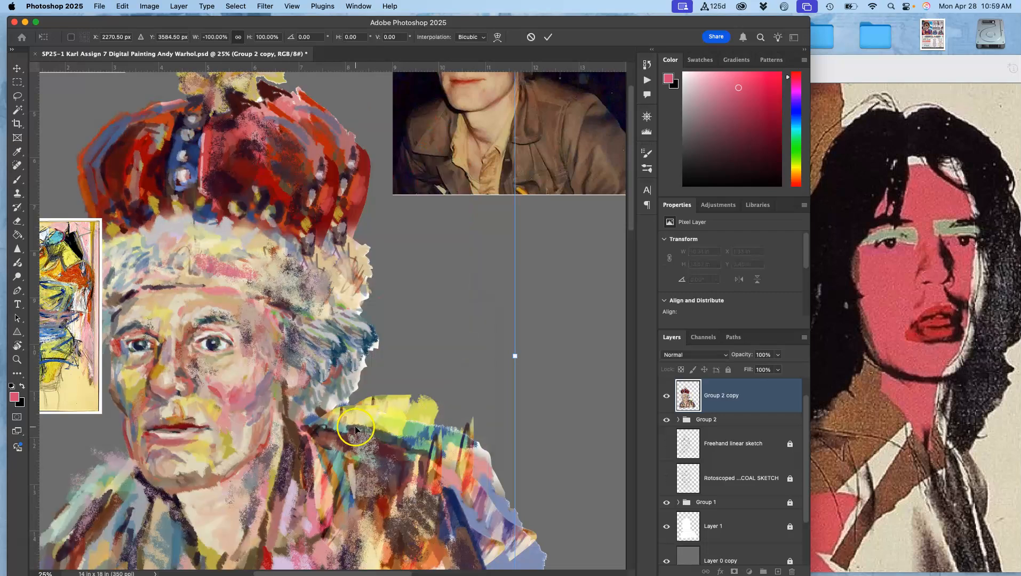
- Move the copy layer and nudge it to align with the painting beneath
key("super+minus")
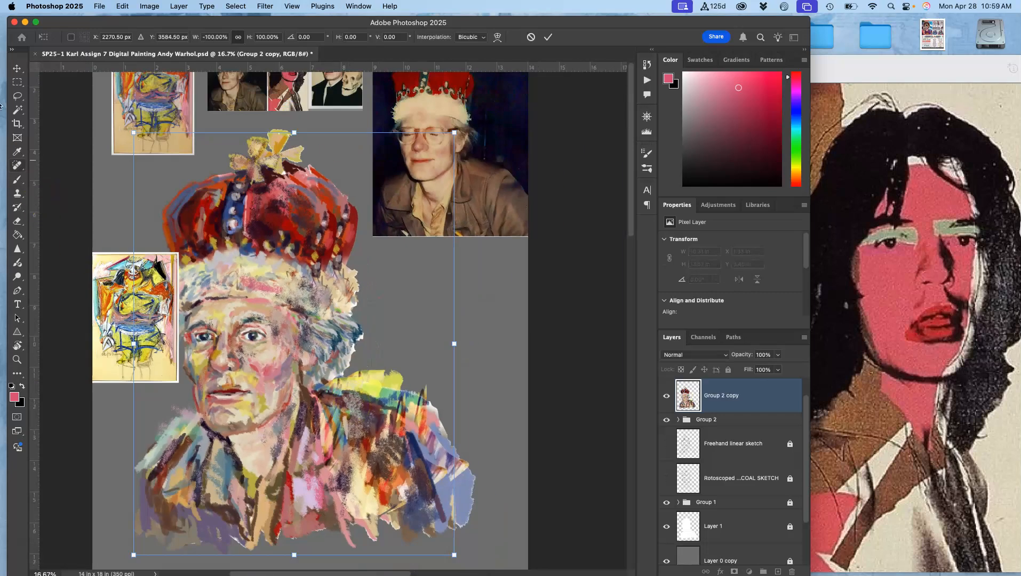
left_click(15, 69)
left_click_drag(255, 222, 277, 219)
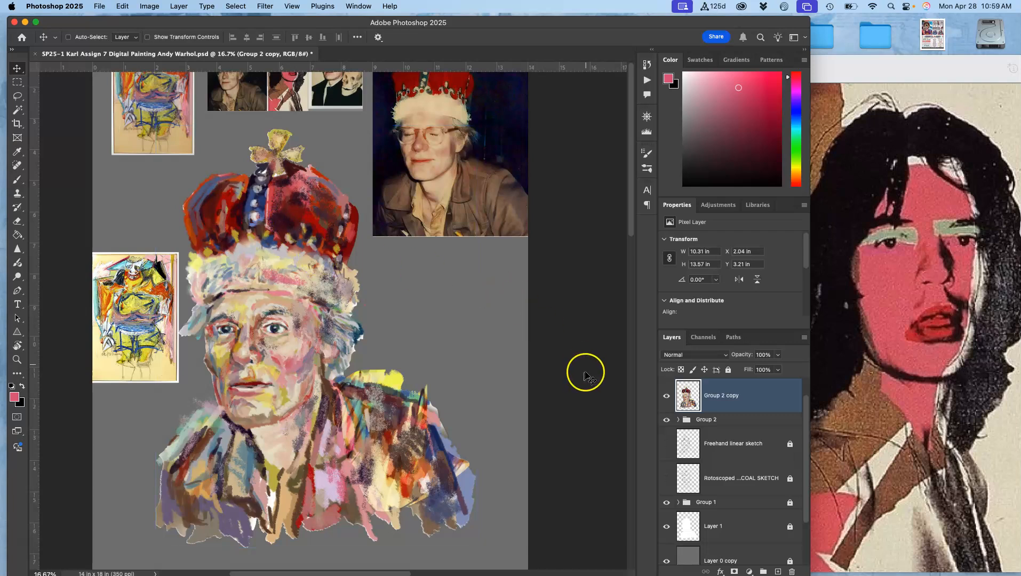
key("Left")
key("Left")
key("Left")
key("Left")
key("Left")
key("Left")
key("Left")
key("Left")
key("Left")
key("Left")
key("Left")
key("Left")
key("Left")
key("Left")
key("Left")
key("Left")
key("Left")
key("Left")
key("Left")
key("Left")
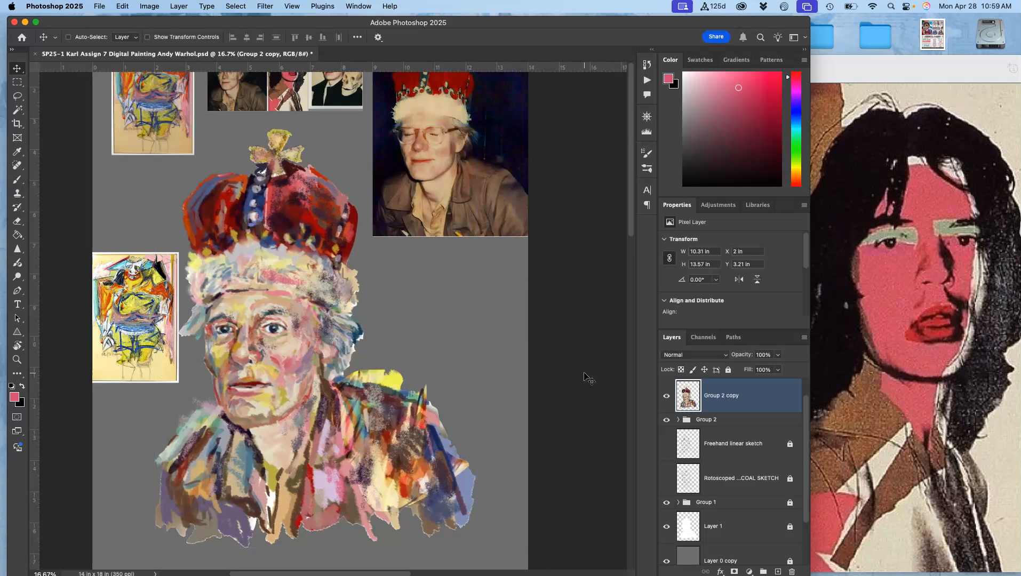
key("Right")
key("Right")
key("Right")
key("Right")
key("Right")
key("Right")
key("Right")
key("Left")
key("Left")
key("Left")
- Set the copy layer's blend mode to Dissolve and its opacity to 65%
left_click(699, 355)
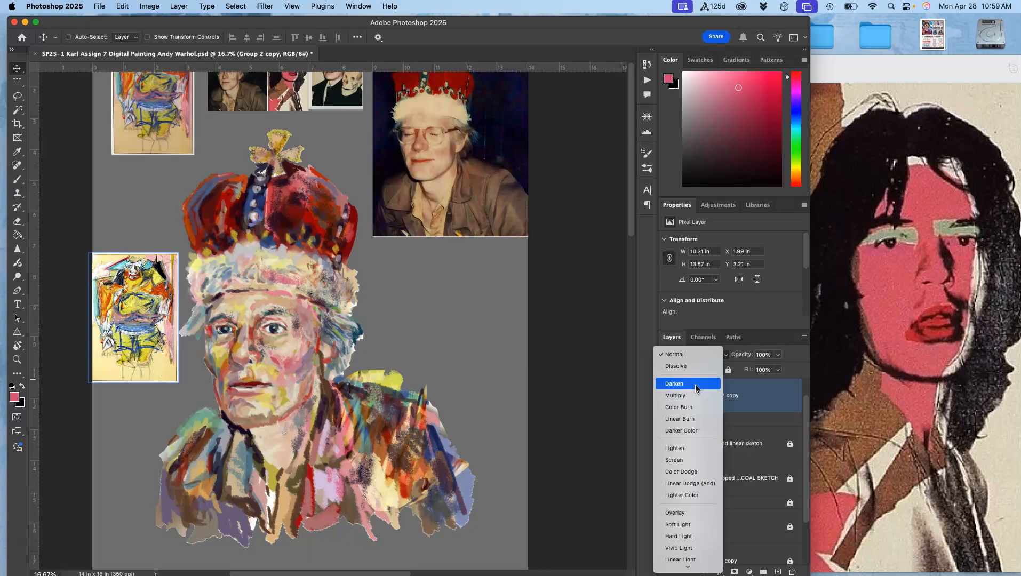
left_click(697, 382)
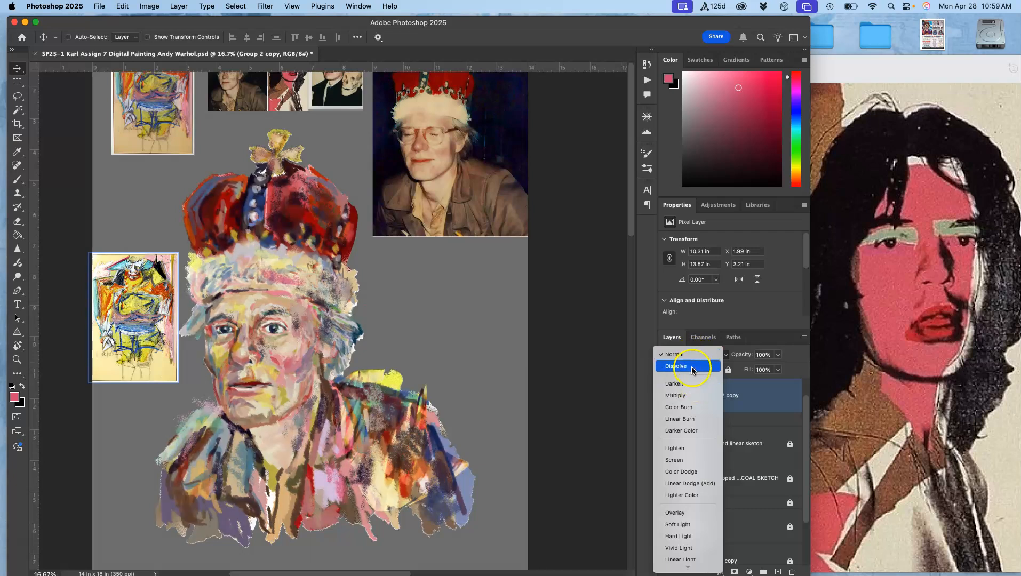
left_click(692, 367)
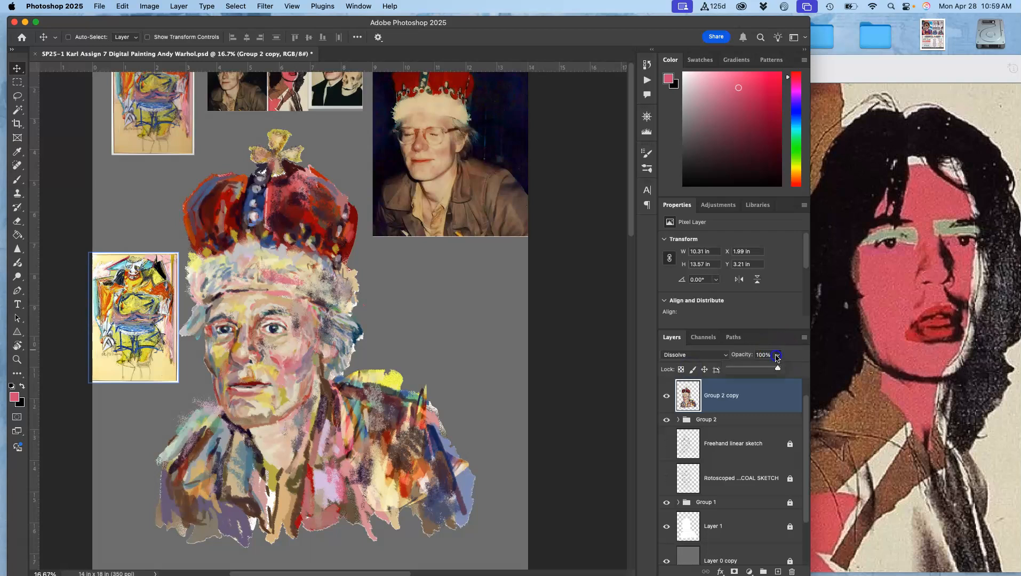
left_click_drag(769, 372, 766, 367)
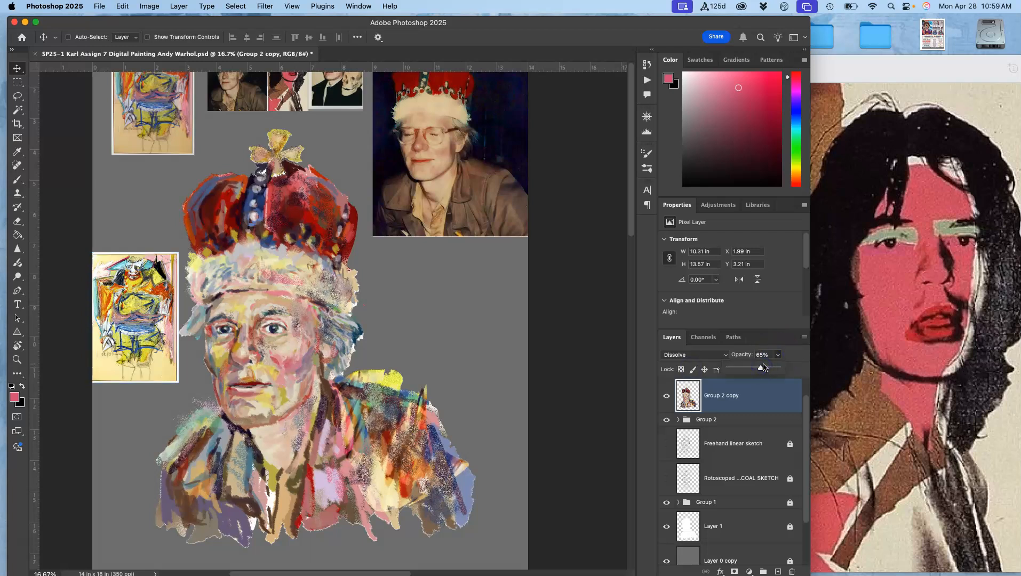
- Set the copy layer's opacity to 100% and its blend mode to Darken, toggling its visibility to compare
mouse_move(756, 370)
left_mouse_down()
mouse_move(735, 369)
mouse_move(780, 368)
mouse_move(751, 362)
left_mouse_up()
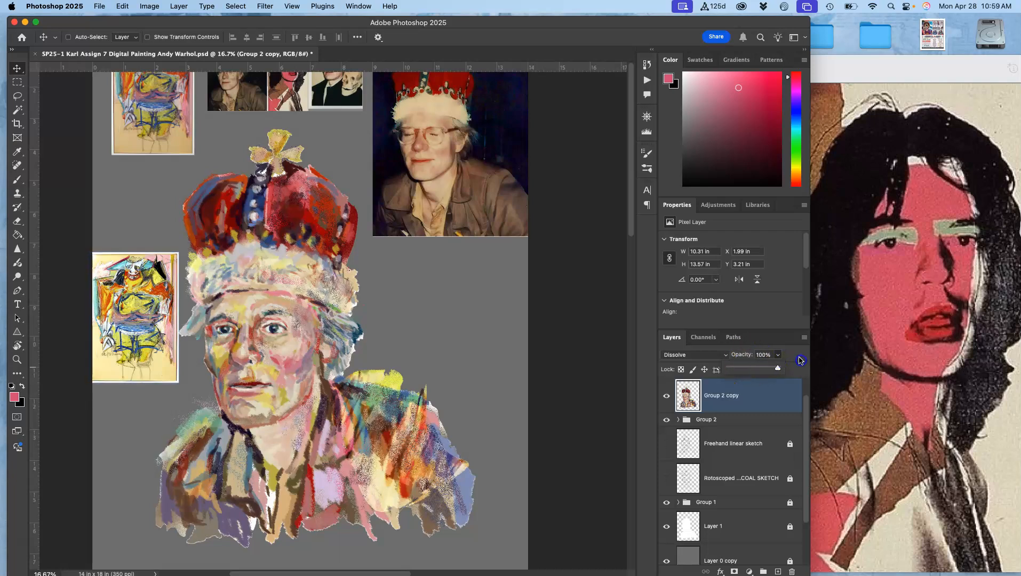
left_click(694, 355)
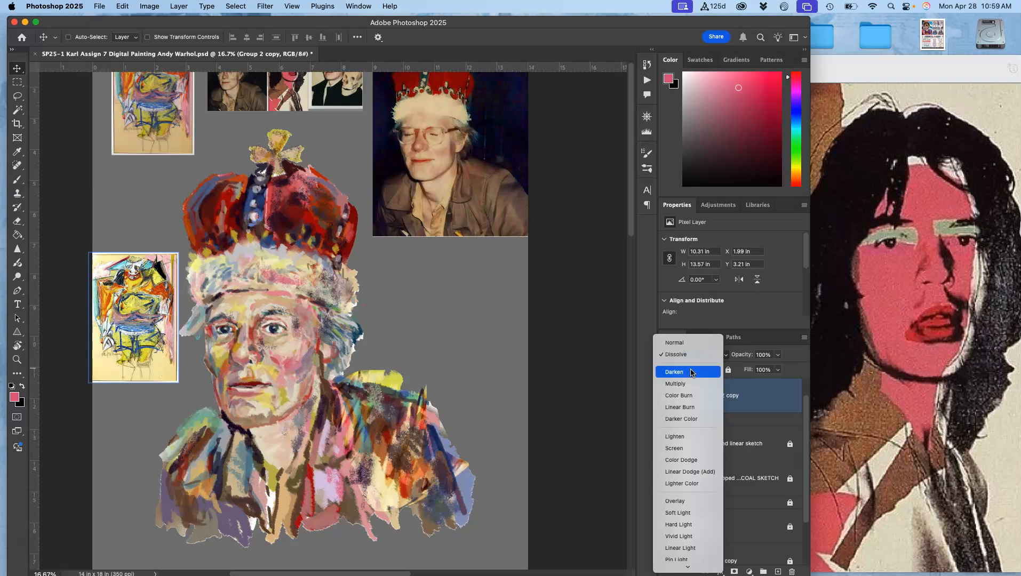
left_click(692, 373)
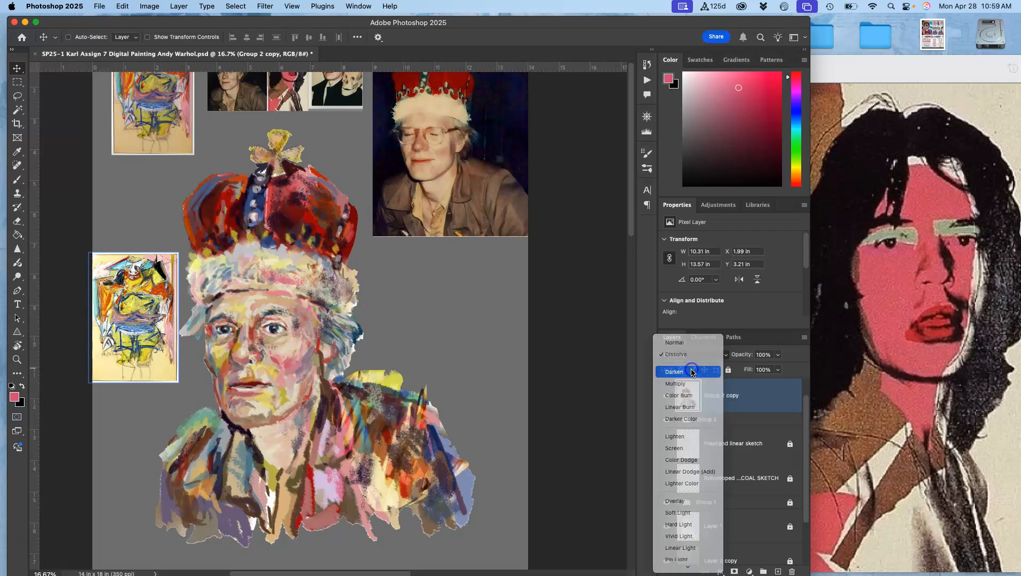
left_click(666, 396)
left_click(666, 395)
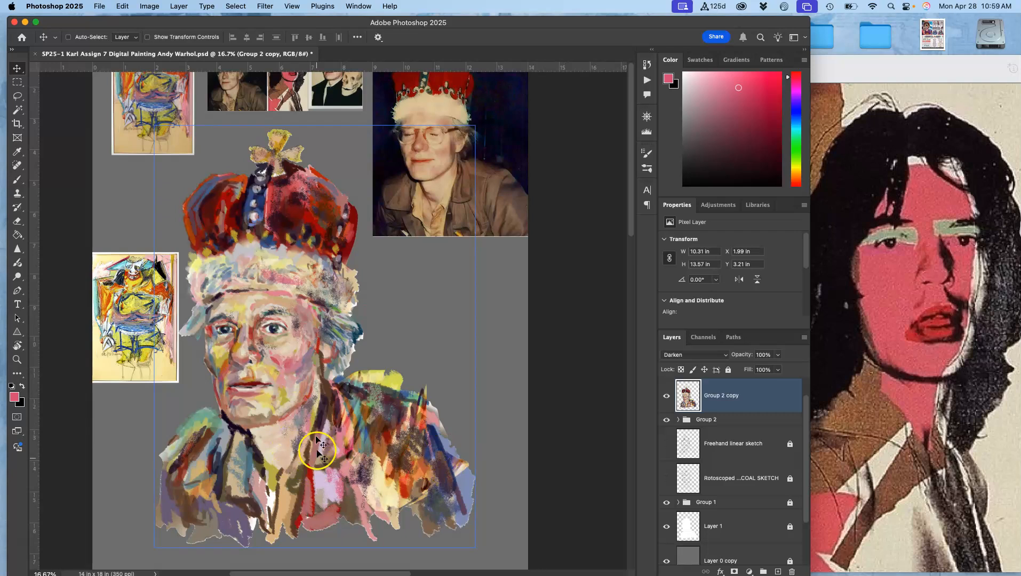
- Lower the copy layer's opacity to 67% while viewing the face close up
key("super+equal")
key("super+equal")
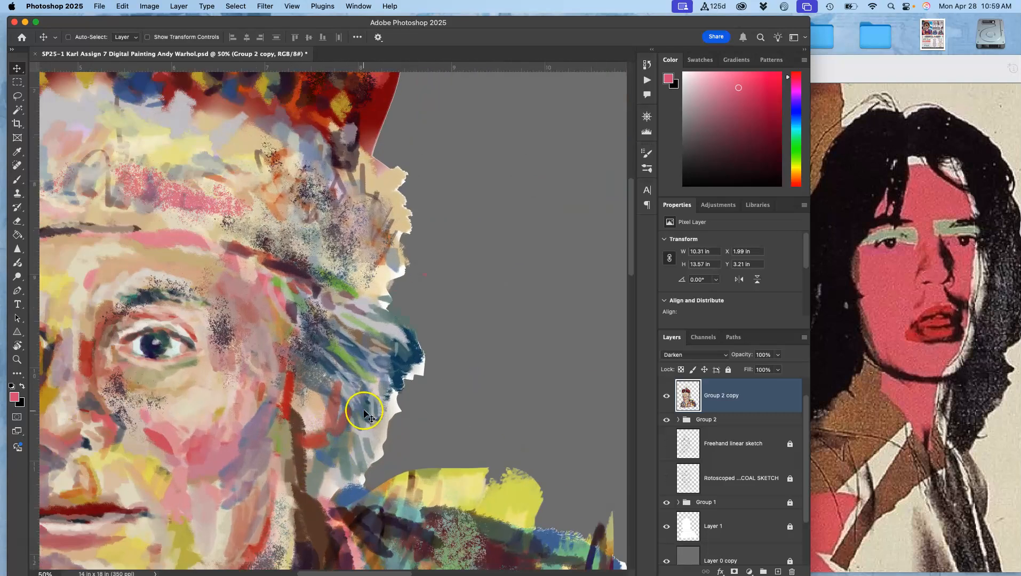
left_click_drag(360, 404, 499, 298)
left_click(780, 355)
left_click_drag(768, 367, 764, 365)
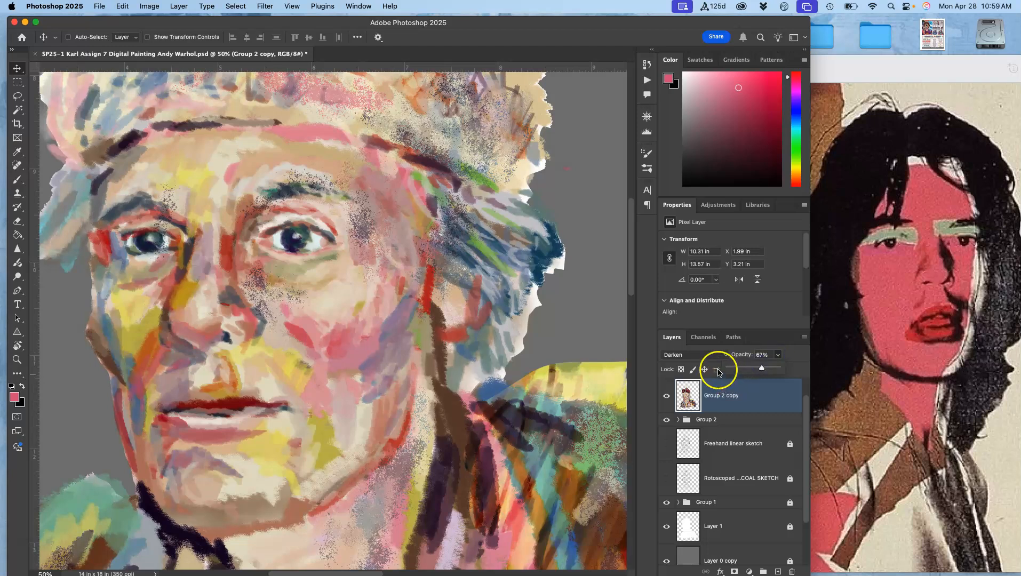
- Switch the copy layer's blend mode to Hard Light and set its opacity to 76%
left_click(697, 354)
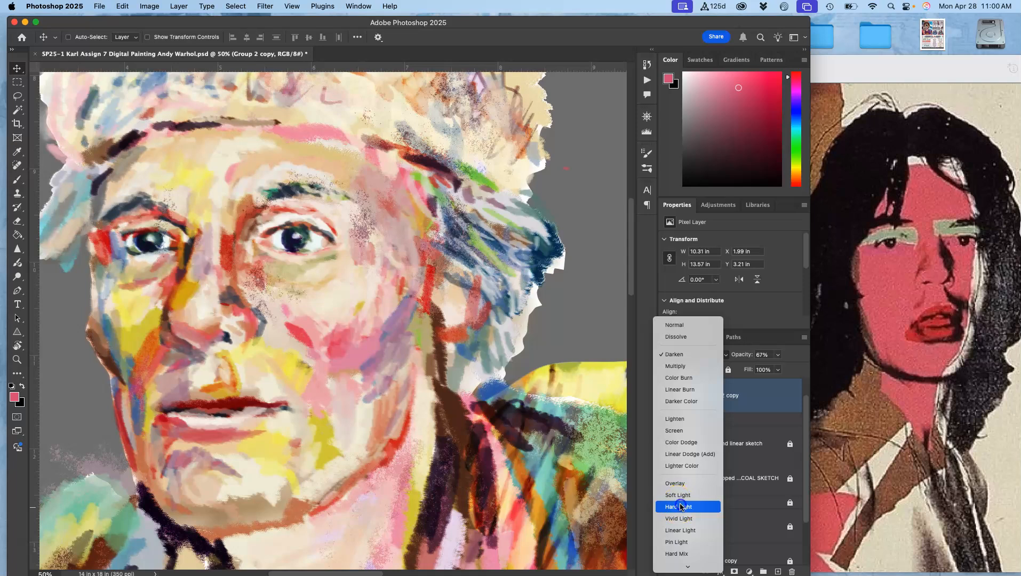
left_click(681, 507)
left_click(779, 356)
left_click_drag(777, 369, 787, 368)
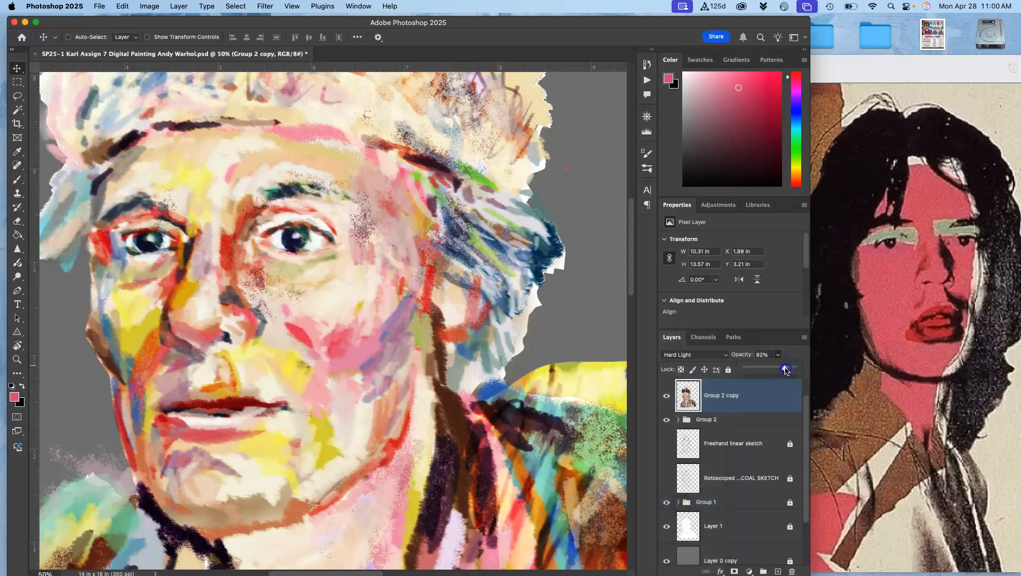
- Toggle the copy layer on and off to compare, then lower its opacity to 51%
key("super+minus")
key("super+minus")
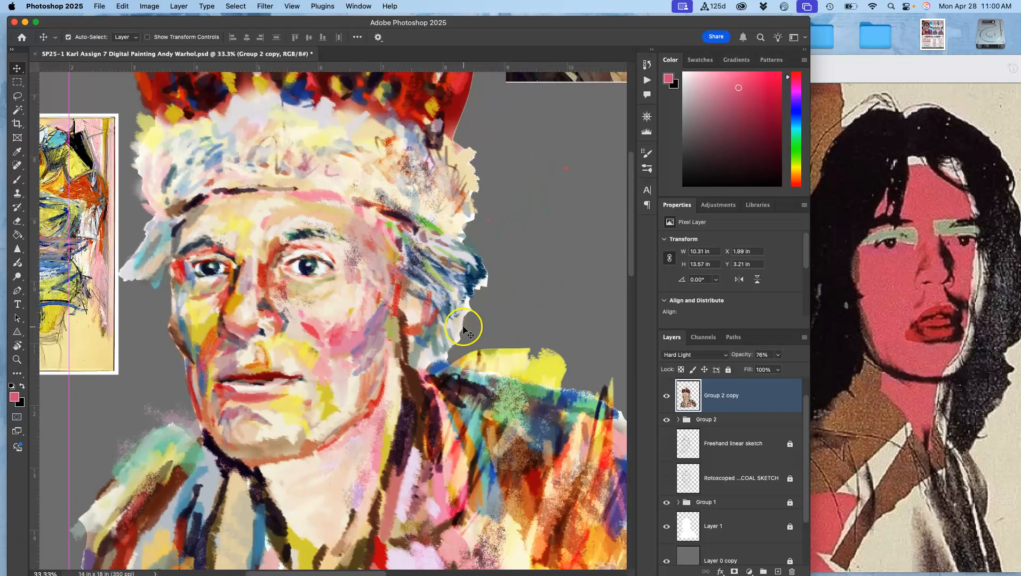
left_click(667, 398)
left_click(667, 397)
left_click(778, 356)
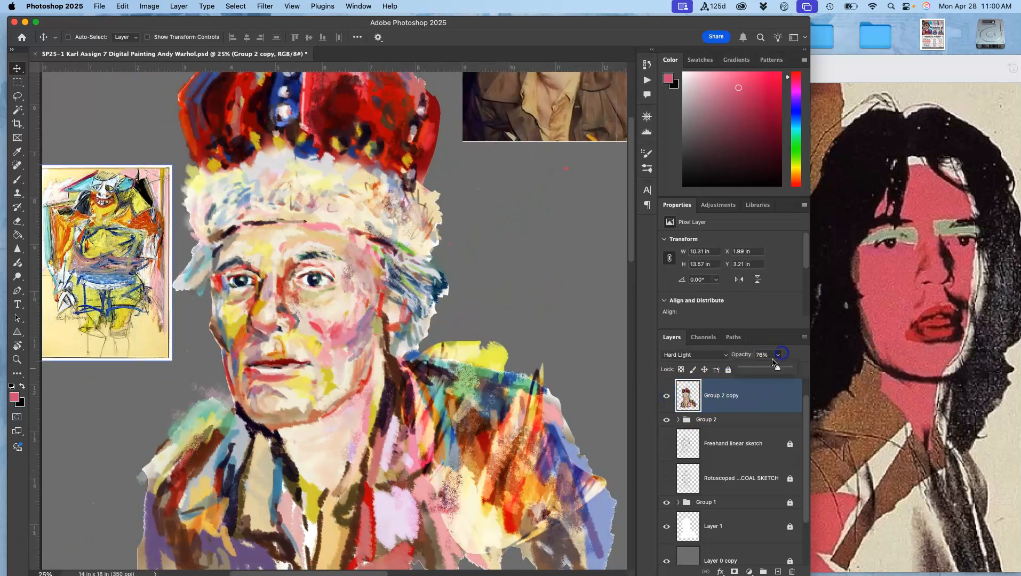
left_click_drag(762, 368, 763, 369)
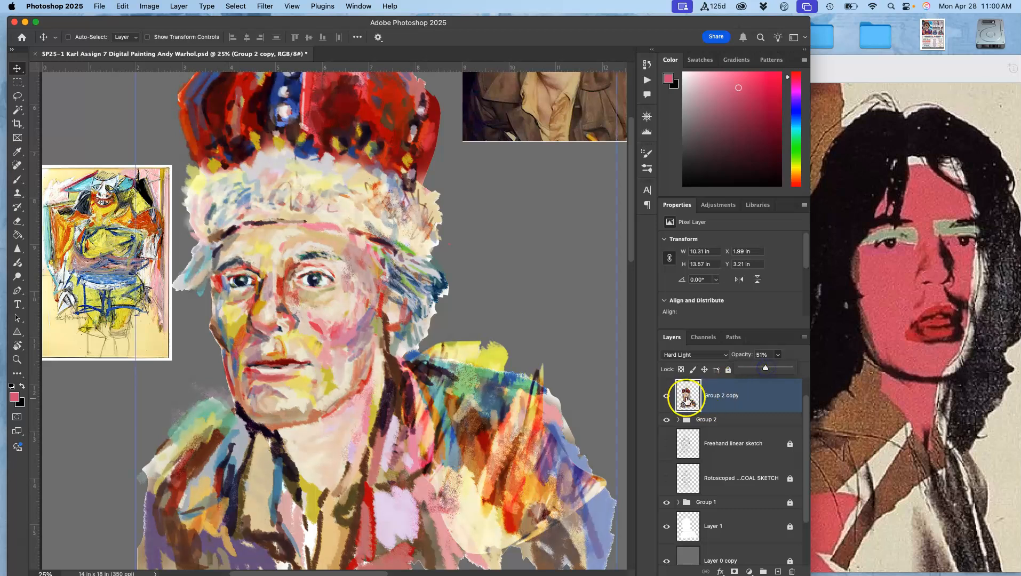
- Change the copy layer's blend mode to Soft Light and toggle it on and off up close to compare
left_click(688, 356)
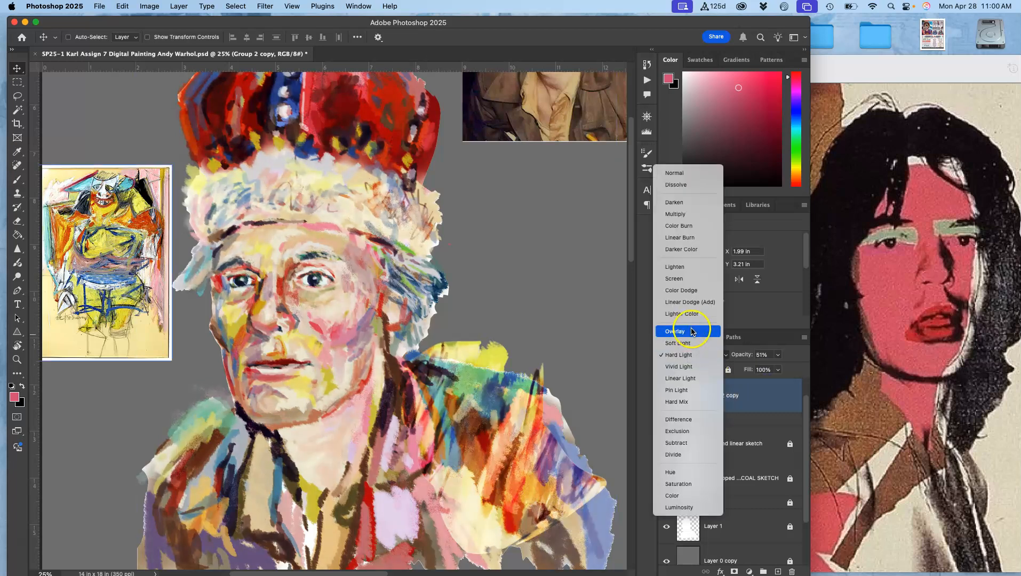
left_click(691, 345)
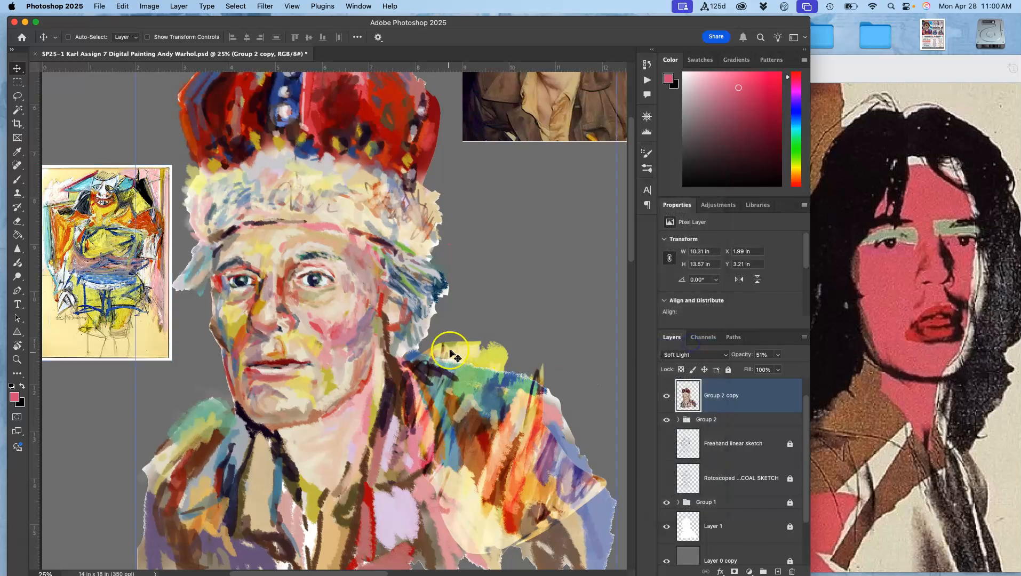
scroll(454, 352, "up", 6)
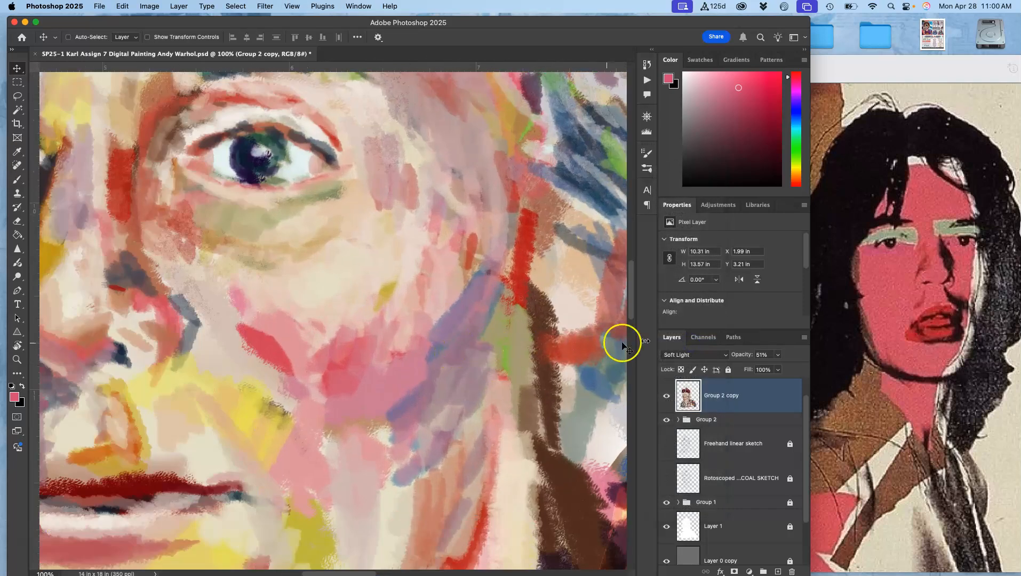
left_click(666, 396)
left_click(668, 397)
left_click(669, 397)
left_click(669, 397)
scroll(193, 272, "up", 5)
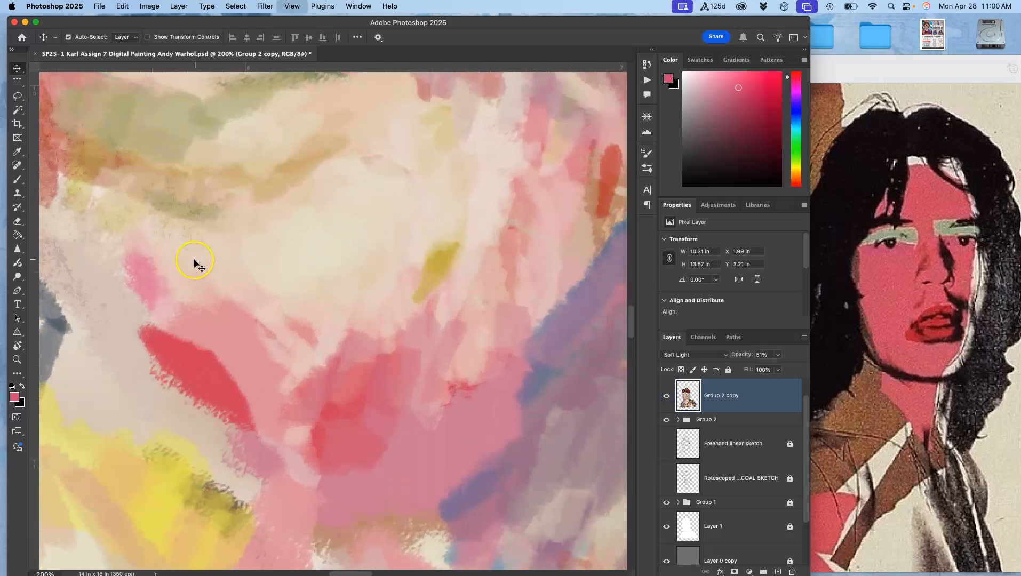
- Raise the copy layer's opacity to 71%
left_click_drag(266, 312, 406, 382)
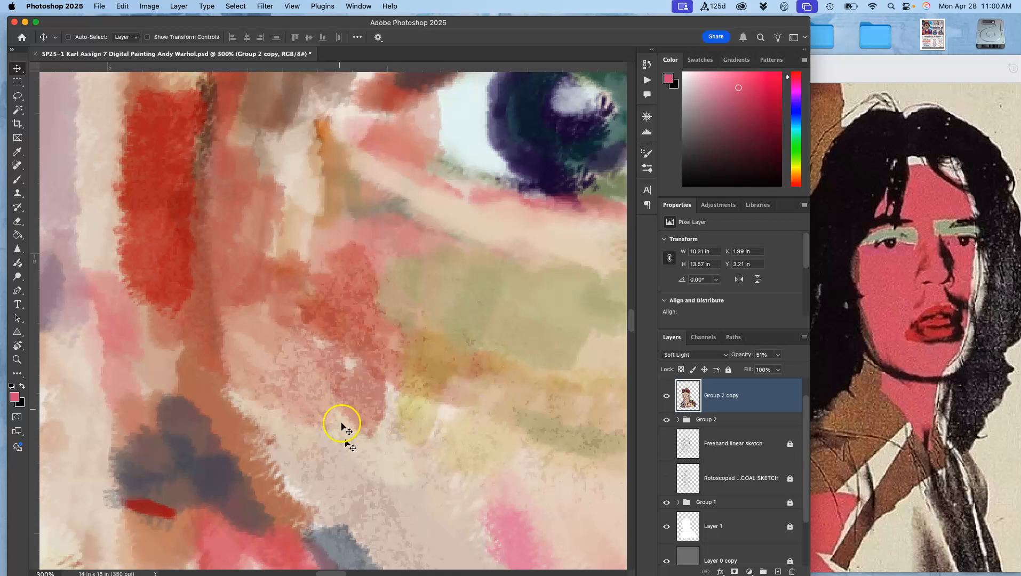
left_click(779, 355)
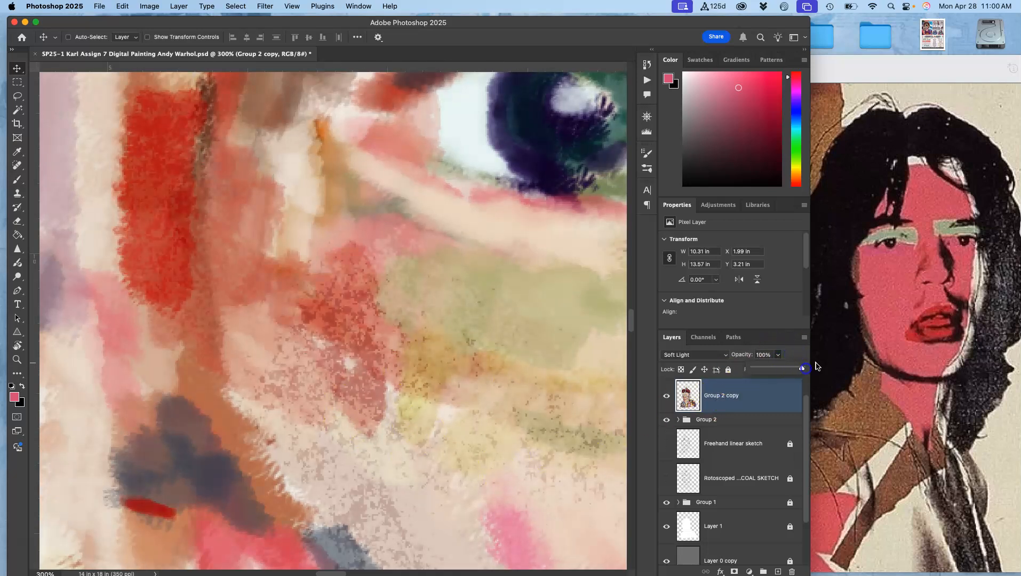
left_click_drag(791, 368, 788, 367)
key("super+minus")
key("super+minus")
key("super+minus")
key("super+minus")
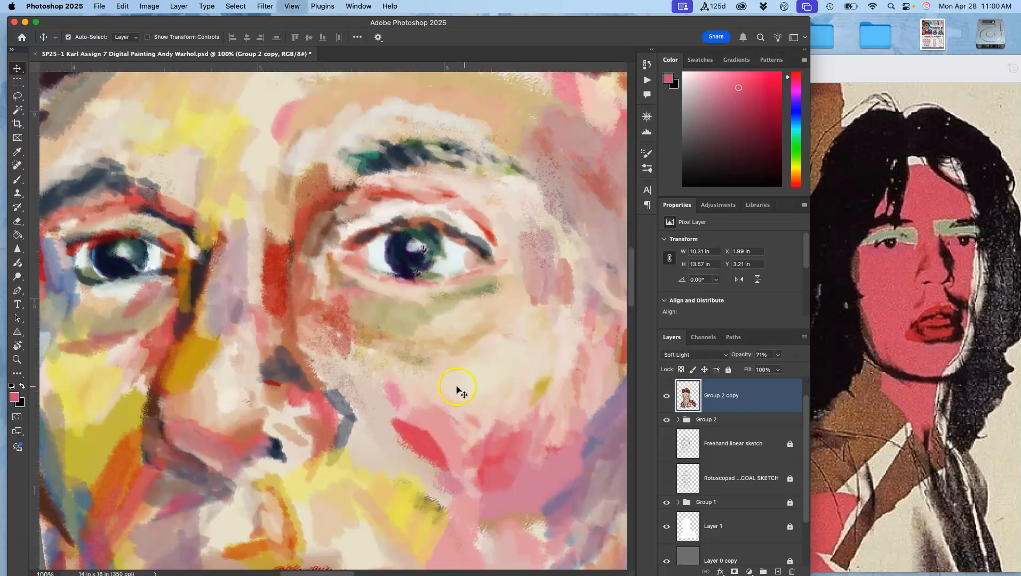
- Duplicate the copy layer and set the new Group 2 copy 2 layer's blend mode to Darker Color
key("super+j")
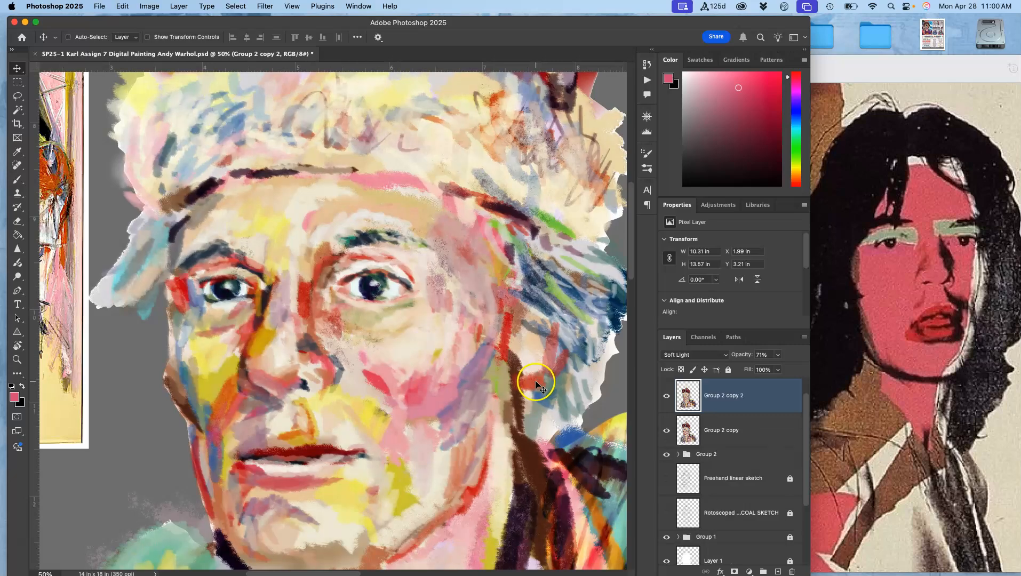
key("super+minus")
key("super+minus")
left_click(699, 360)
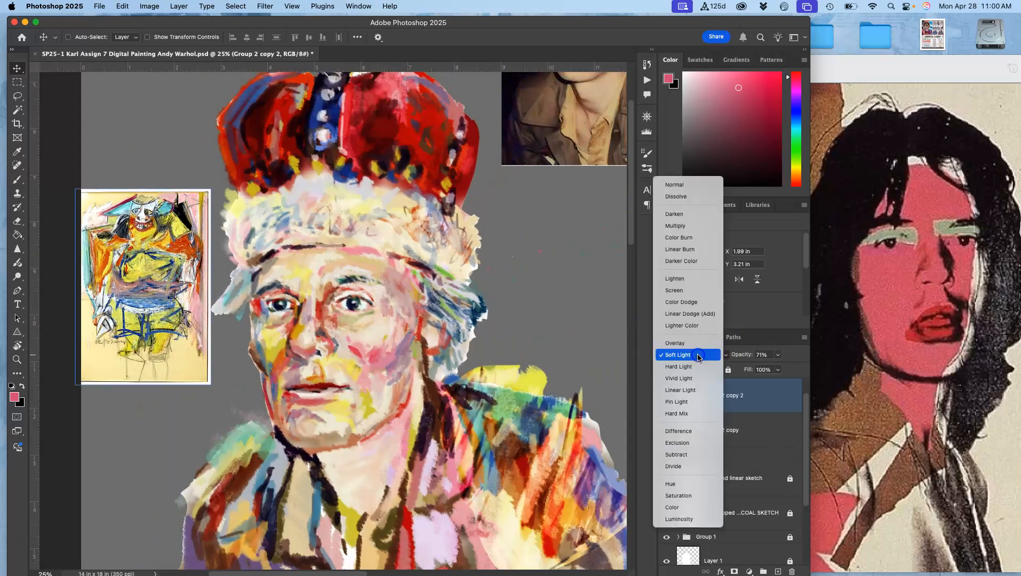
left_click(696, 261)
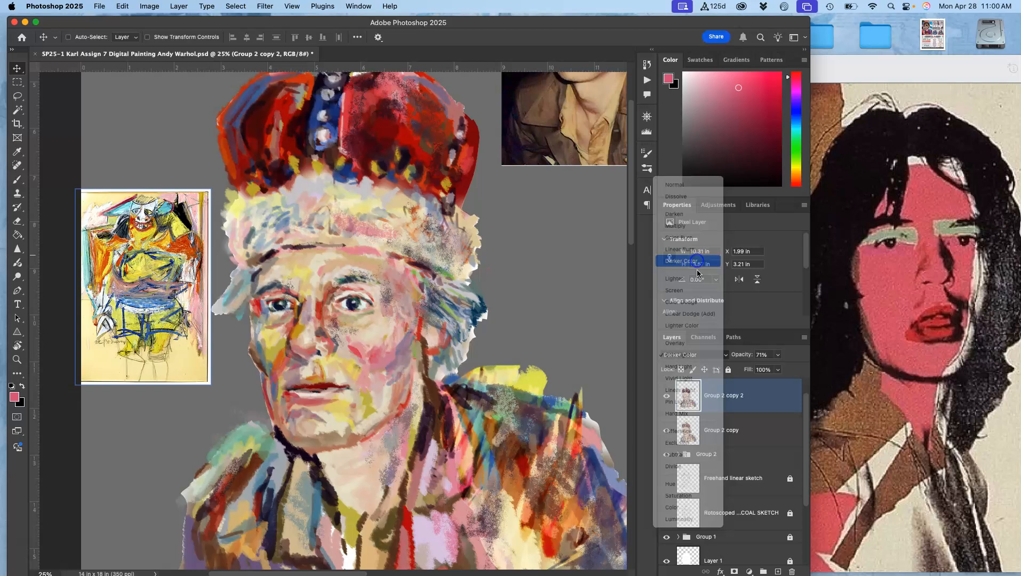
- Apply a Hue/Saturation adjustment to the new copy layer with the hue shifted to -19
left_click(150, 7)
mouse_move(165, 36)
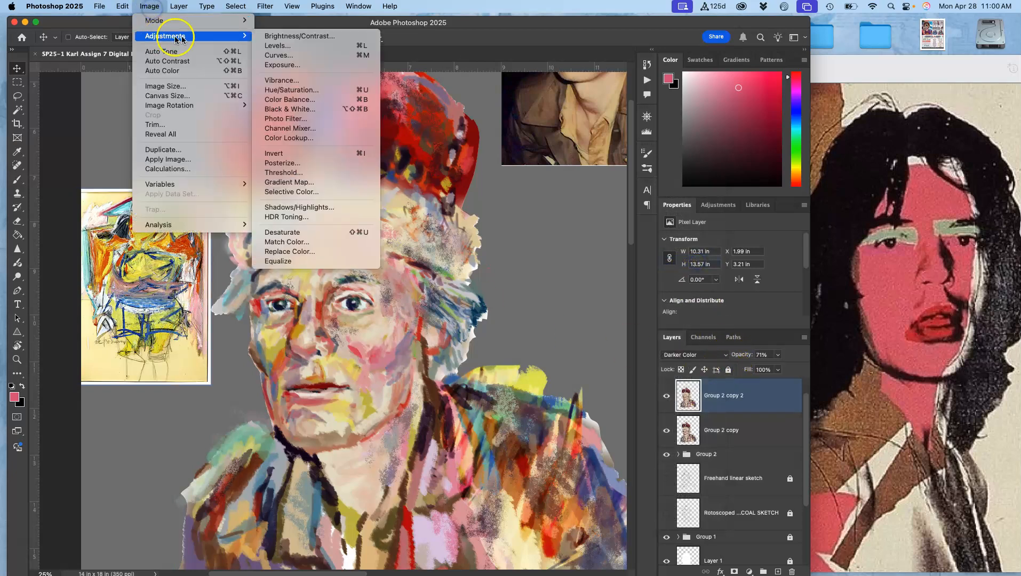
left_click(273, 91)
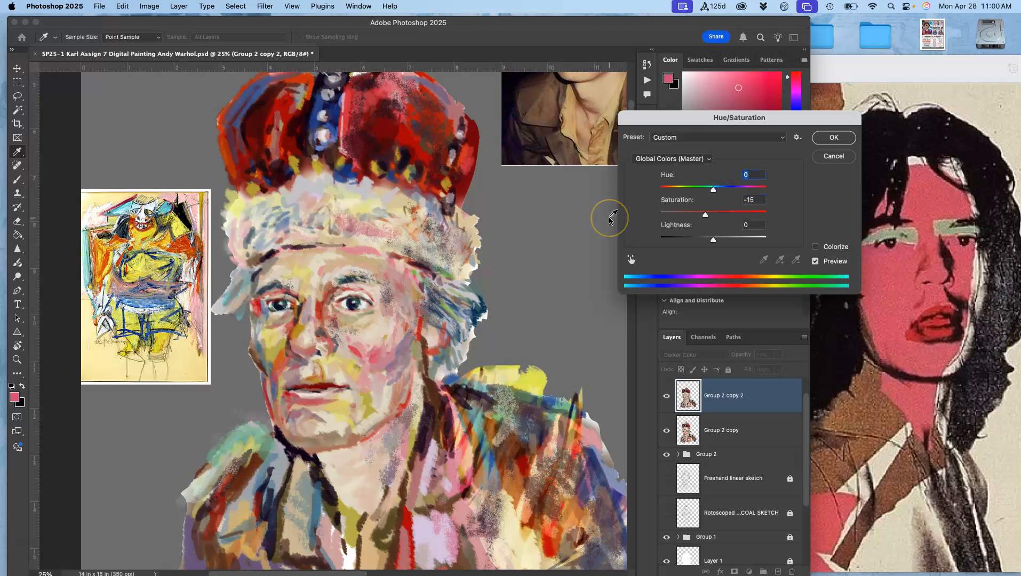
mouse_move(713, 192)
left_mouse_down()
mouse_move(695, 193)
mouse_move(736, 190)
mouse_move(718, 190)
left_mouse_up()
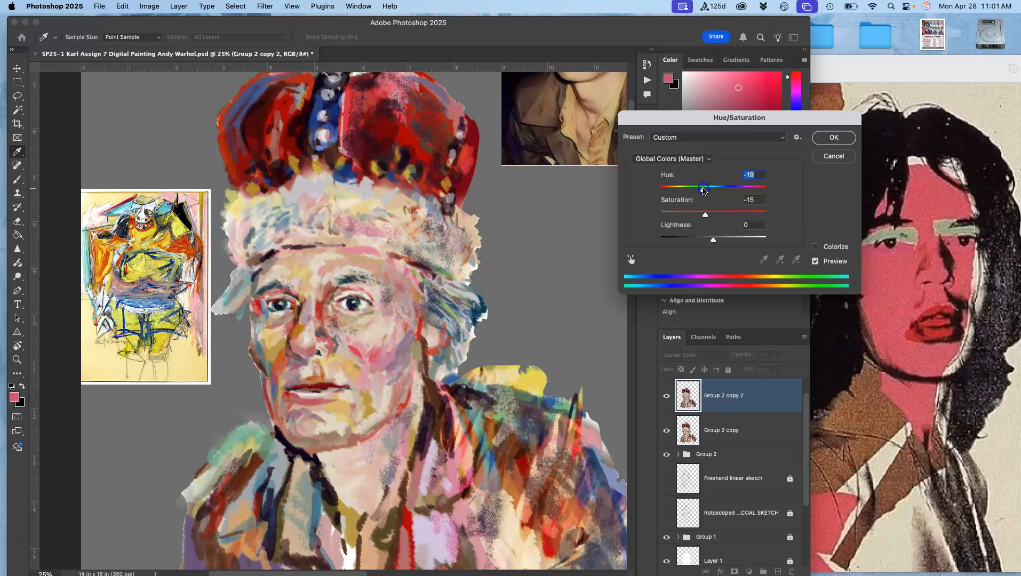
left_click(837, 139)
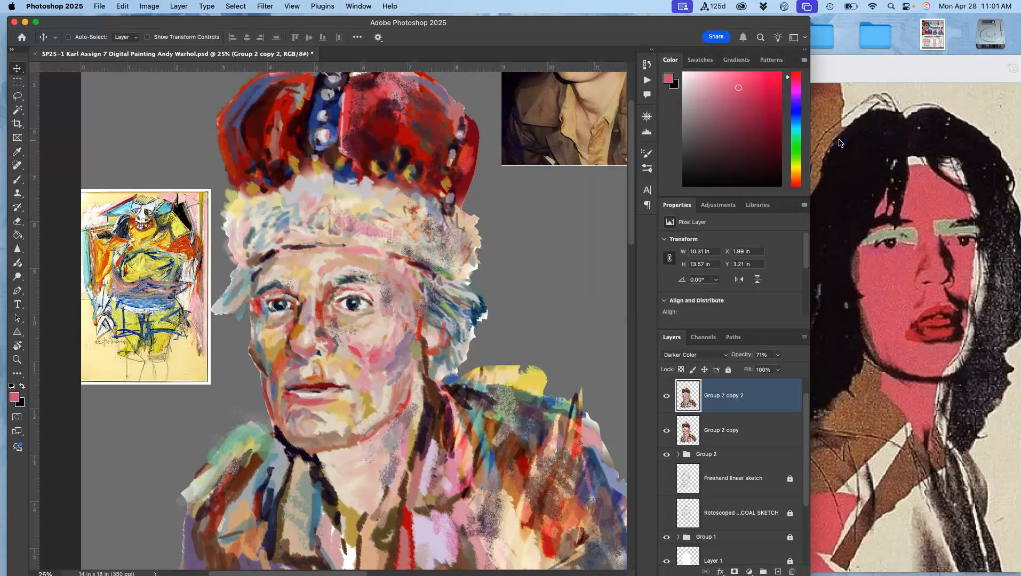
- Toggle the two copy layers and Group 2 on and off to compare the combined result
left_click(668, 396)
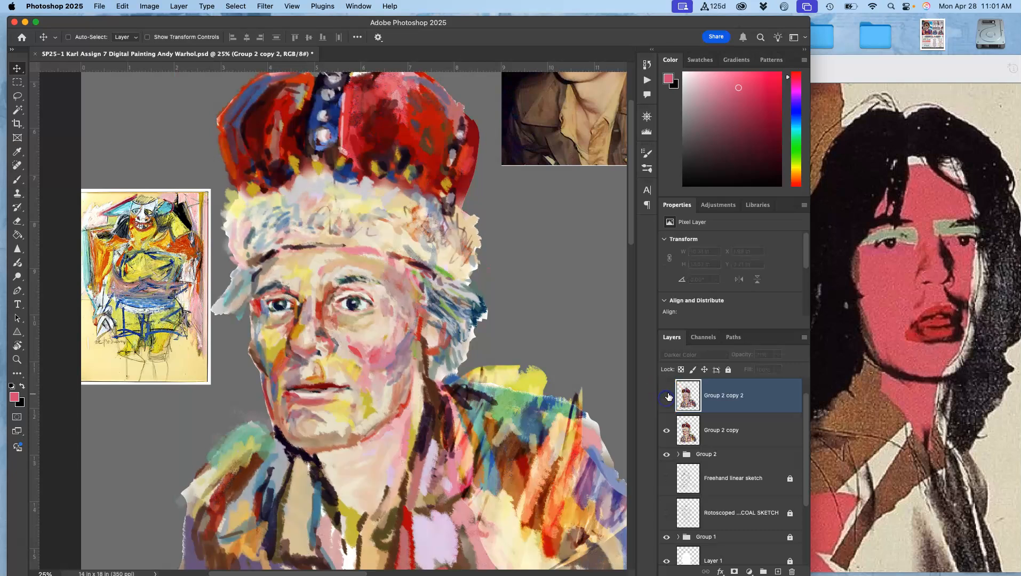
left_click(667, 396)
left_click(667, 396)
left_click(667, 396)
key("super+minus")
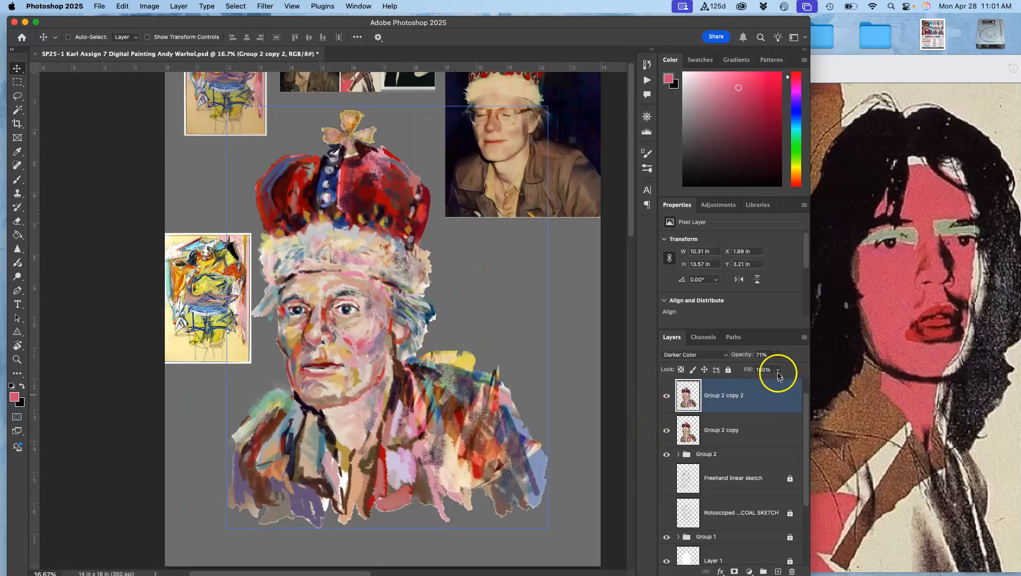
left_click(676, 431, "shift")
left_click(669, 434)
left_click(669, 434)
left_click(667, 454)
left_click(666, 455)
left_click(669, 432)
left_click(669, 432)
left_click(670, 398)
left_click(671, 400)
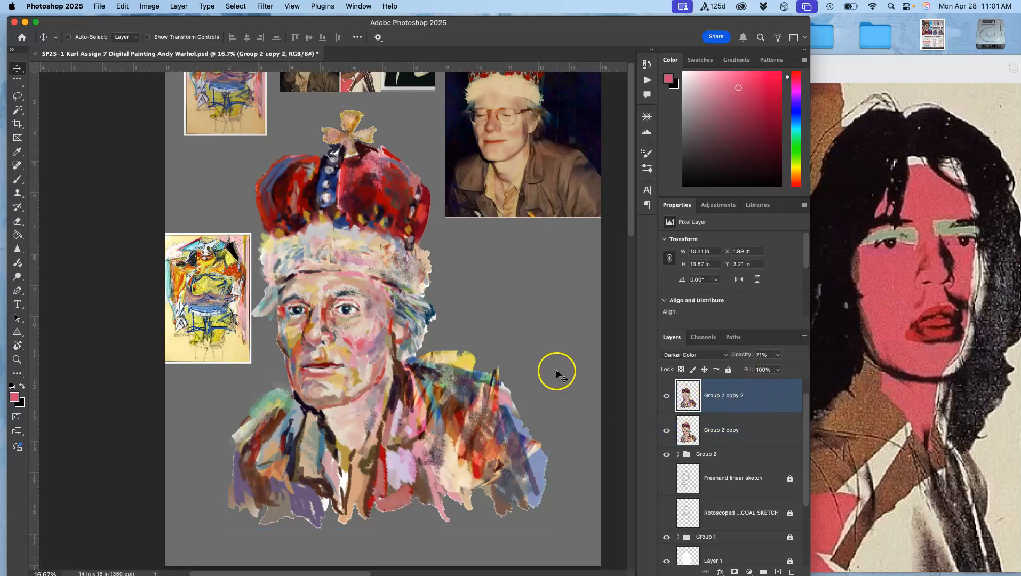
- Erase parts of the jacket on the top copy layer with the Kyle's Eraser - Natural Edge brush at 169 px
key("super+equal")
left_click_drag(516, 412, 511, 326)
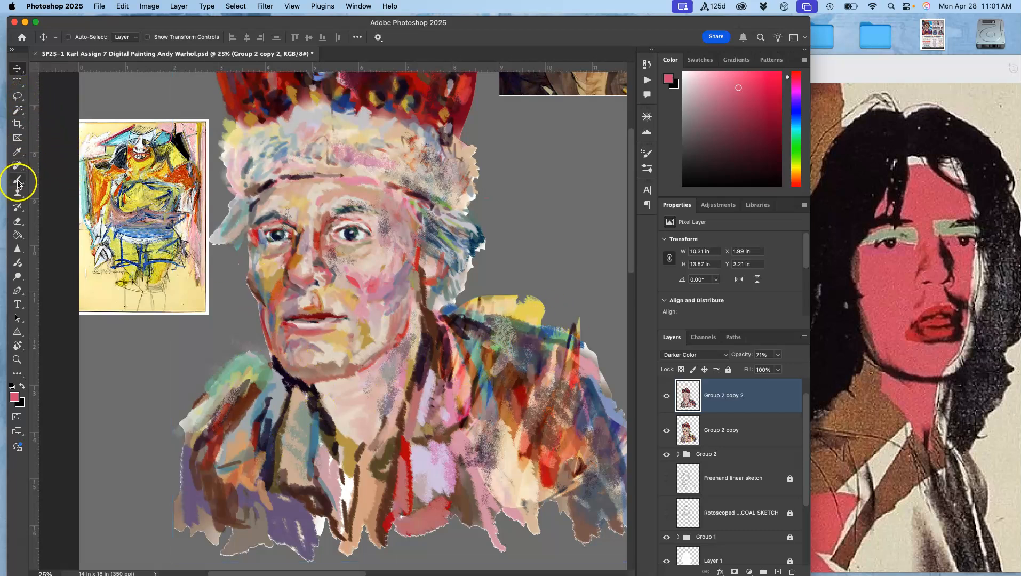
left_click(18, 223)
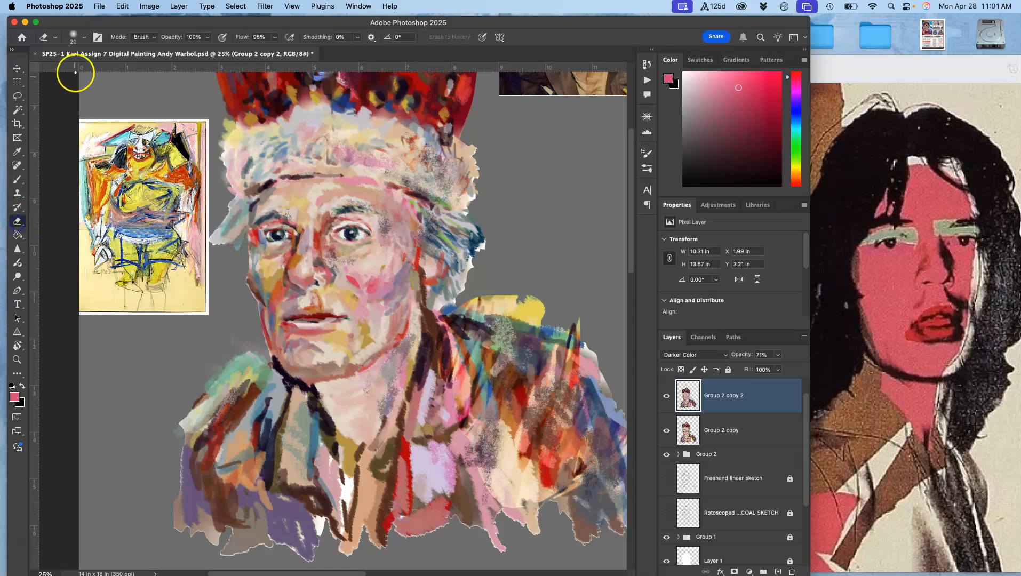
left_click(55, 37)
left_click(81, 39)
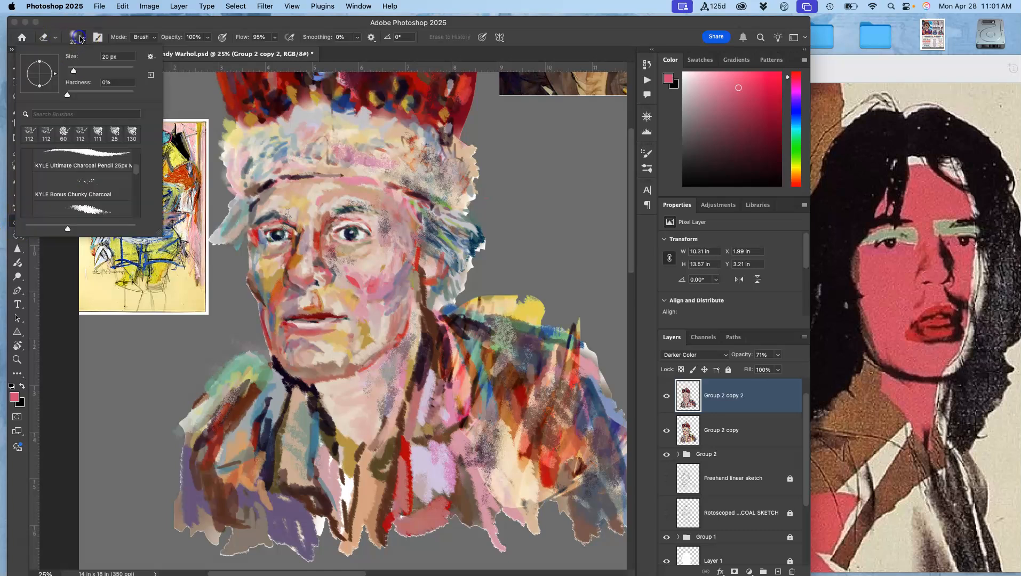
scroll(136, 172, "down", 5)
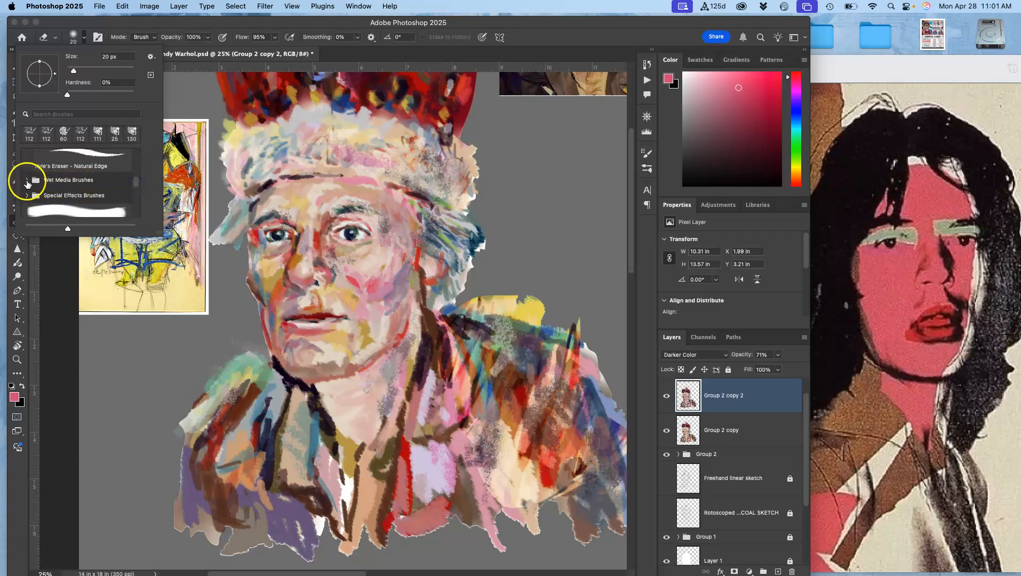
left_click(27, 185)
left_click(76, 161)
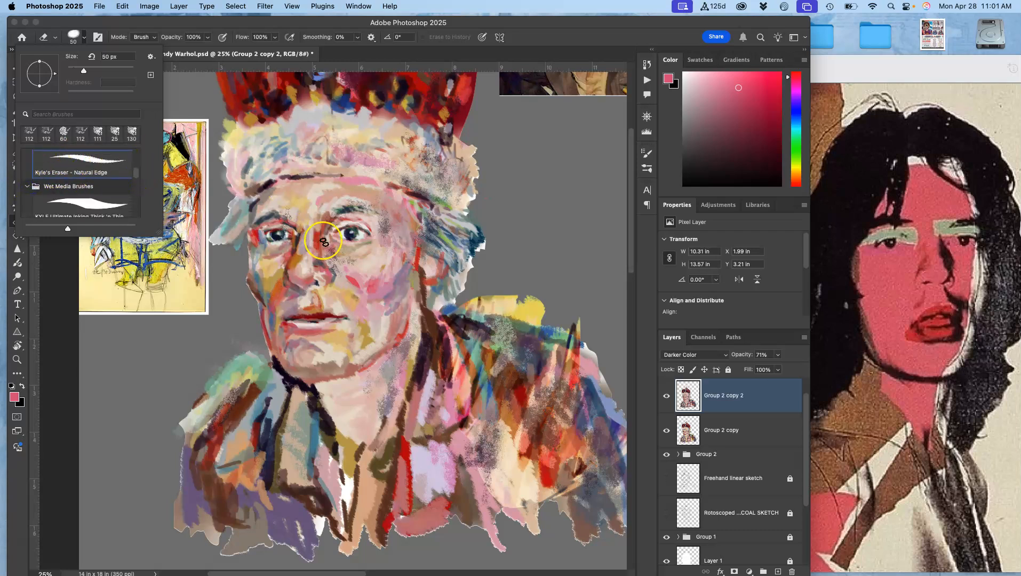
left_click_drag(84, 70, 113, 71)
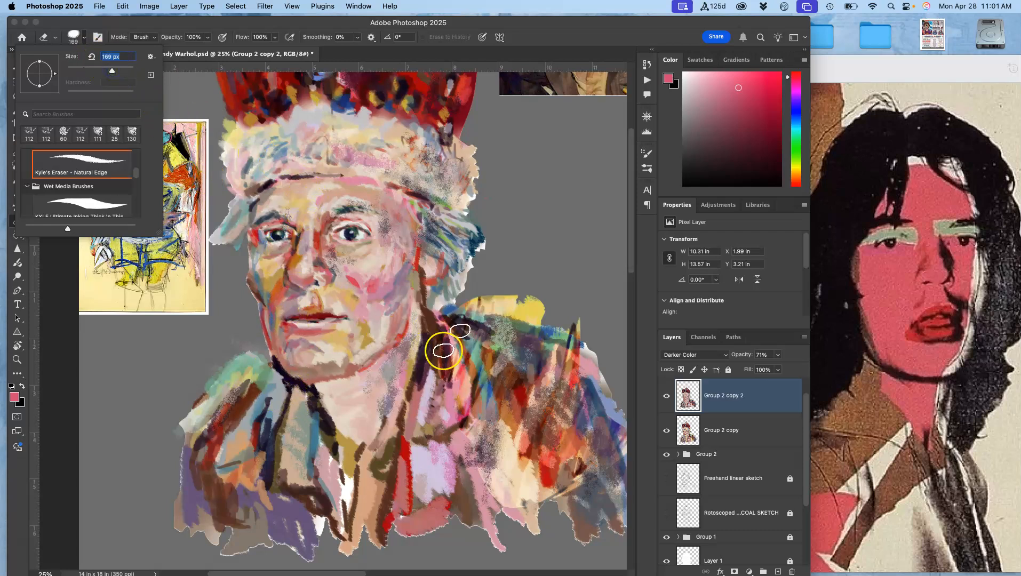
left_click(409, 379)
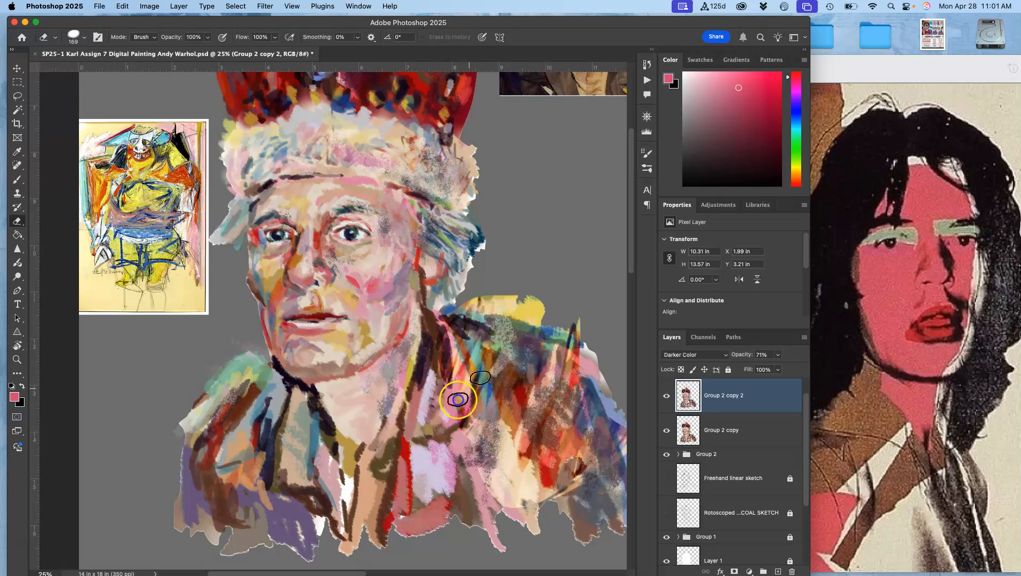
mouse_move(495, 351)
left_mouse_down()
mouse_move(492, 389)
mouse_move(521, 454)
left_mouse_up()
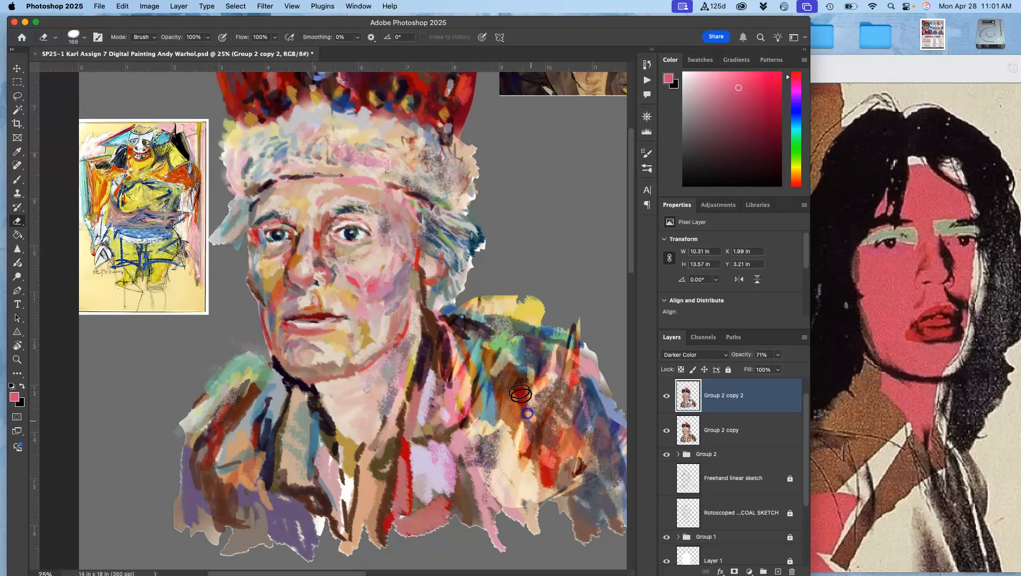
- Lower the eraser opacity to 62% and erase more strokes across the jacket and shoulders of the top copy layer
left_click(207, 37)
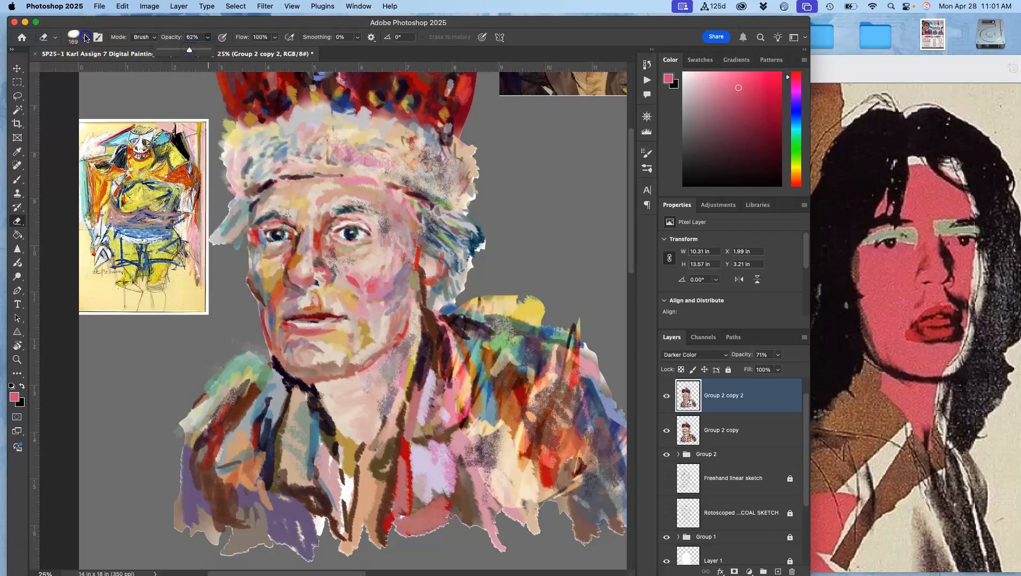
left_click(73, 37)
left_click(73, 36)
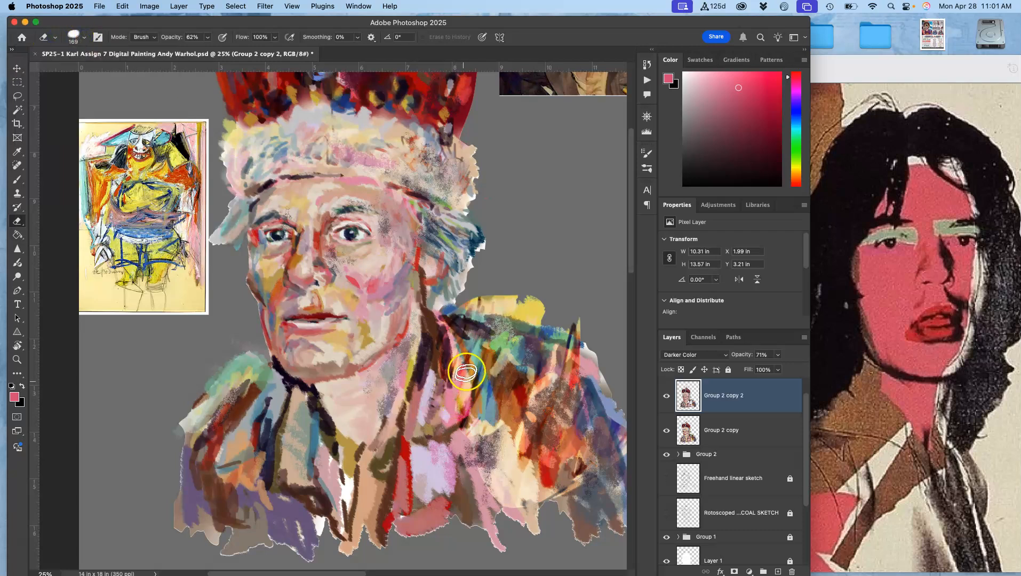
mouse_move(553, 367)
left_mouse_down()
mouse_move(531, 392)
mouse_move(519, 389)
mouse_move(529, 437)
mouse_move(519, 468)
left_mouse_up()
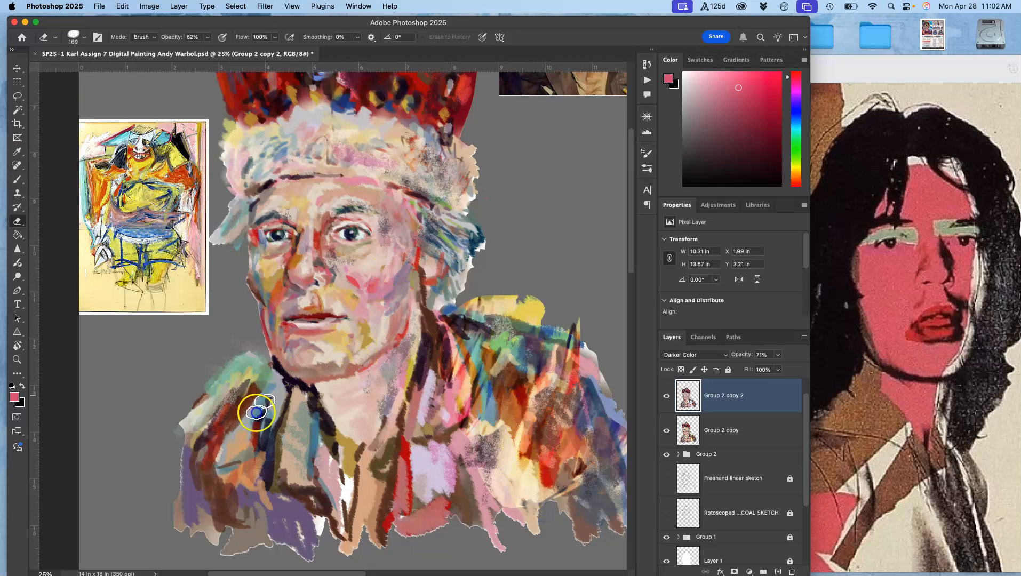
mouse_move(373, 141)
left_mouse_down()
mouse_move(433, 198)
mouse_move(366, 299)
left_mouse_up()
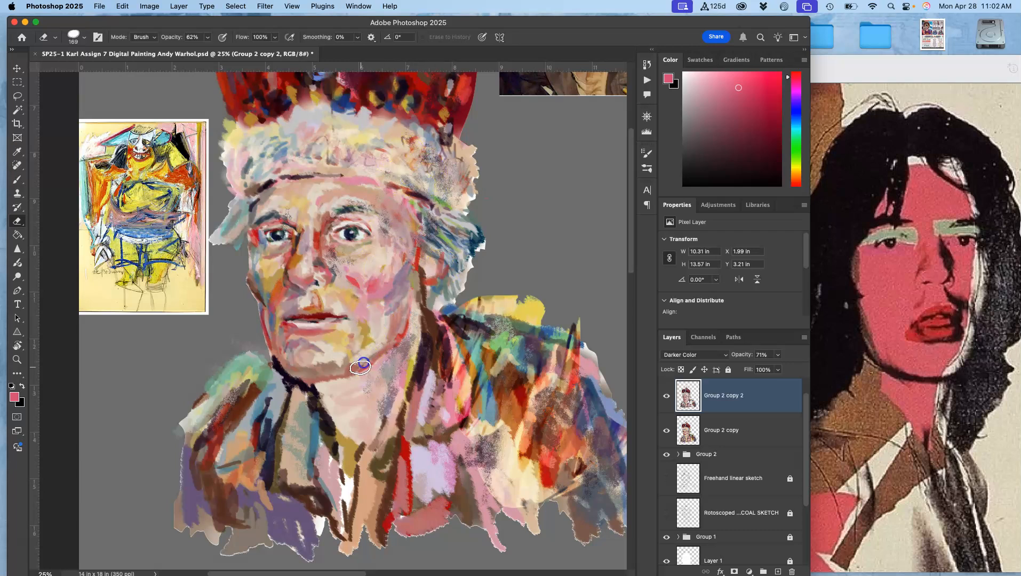
- Hide Group 2 copy and Group 2, then erase strokes across the crown on the top copy layer
left_click(666, 430)
left_click(666, 455)
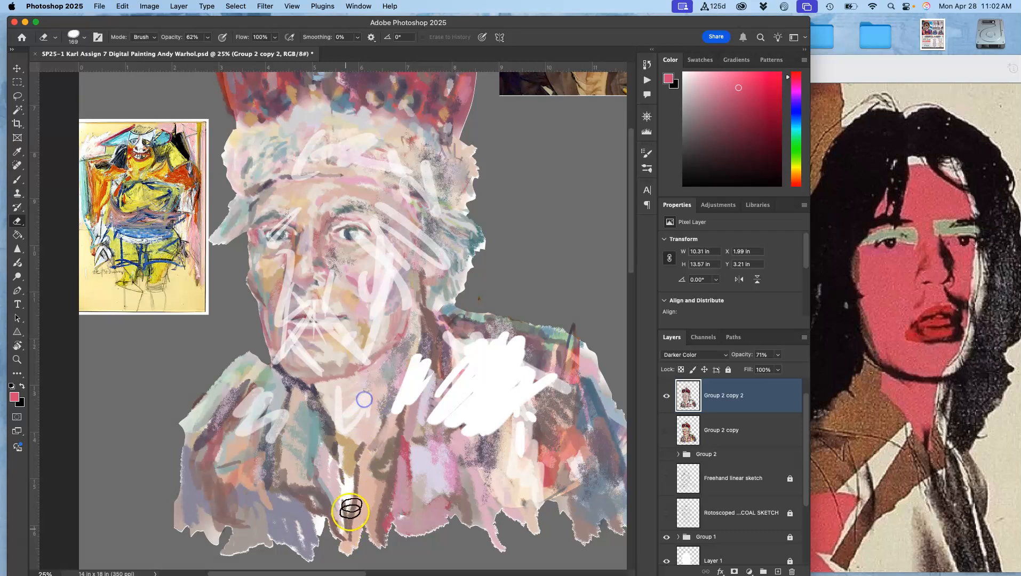
scroll(459, 214, "up", 5)
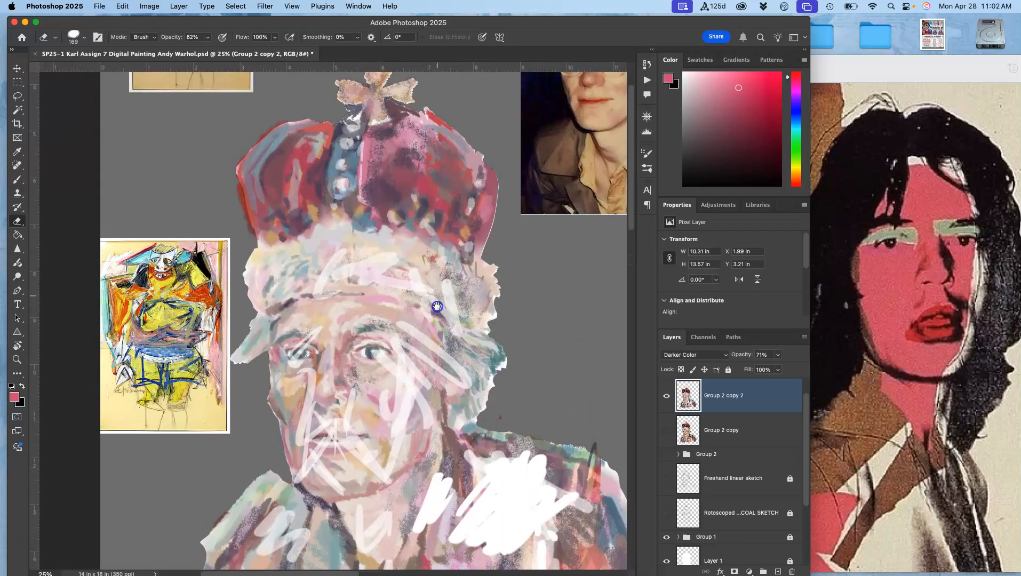
mouse_move(372, 163)
left_mouse_down()
mouse_move(357, 139)
mouse_move(359, 169)
mouse_move(366, 148)
mouse_move(419, 130)
mouse_move(412, 181)
mouse_move(475, 197)
mouse_move(385, 222)
mouse_move(390, 204)
mouse_move(442, 230)
mouse_move(435, 239)
mouse_move(272, 220)
mouse_move(258, 252)
mouse_move(284, 245)
mouse_move(291, 219)
mouse_move(330, 230)
left_mouse_up()
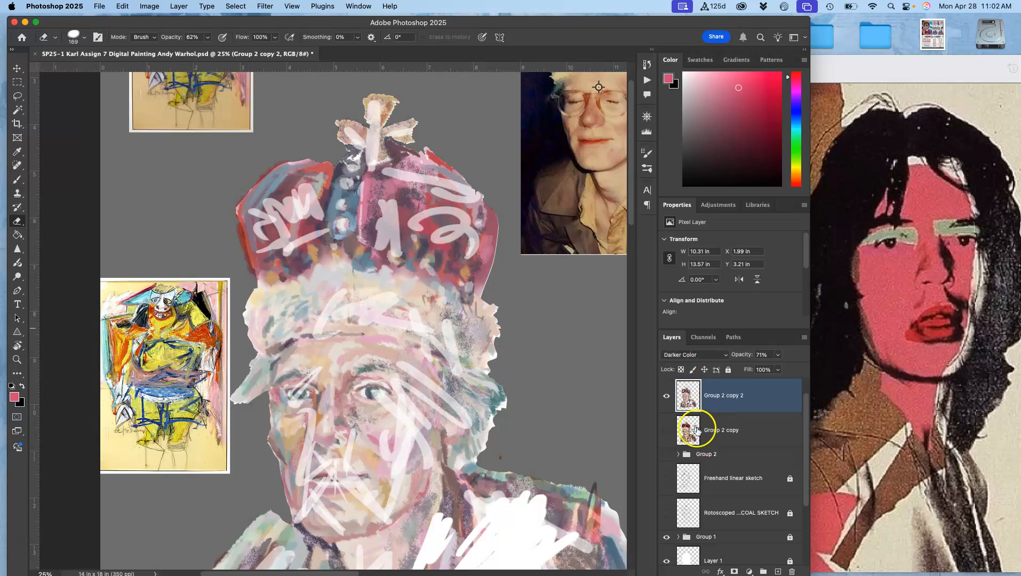
- Show Group 2 copy and Group 2 again and toggle the top copy layer to compare
left_click(666, 431)
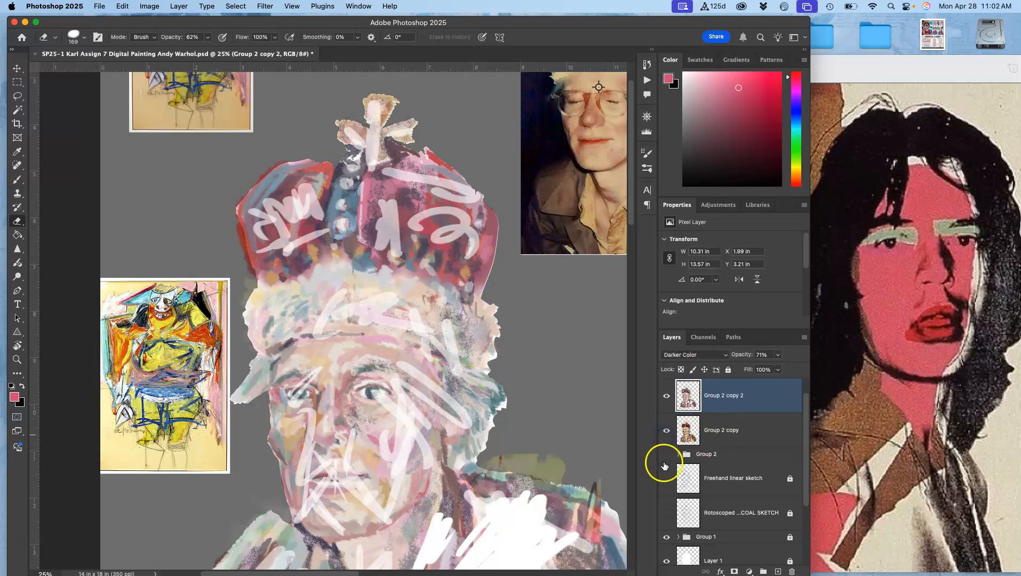
left_click(666, 455)
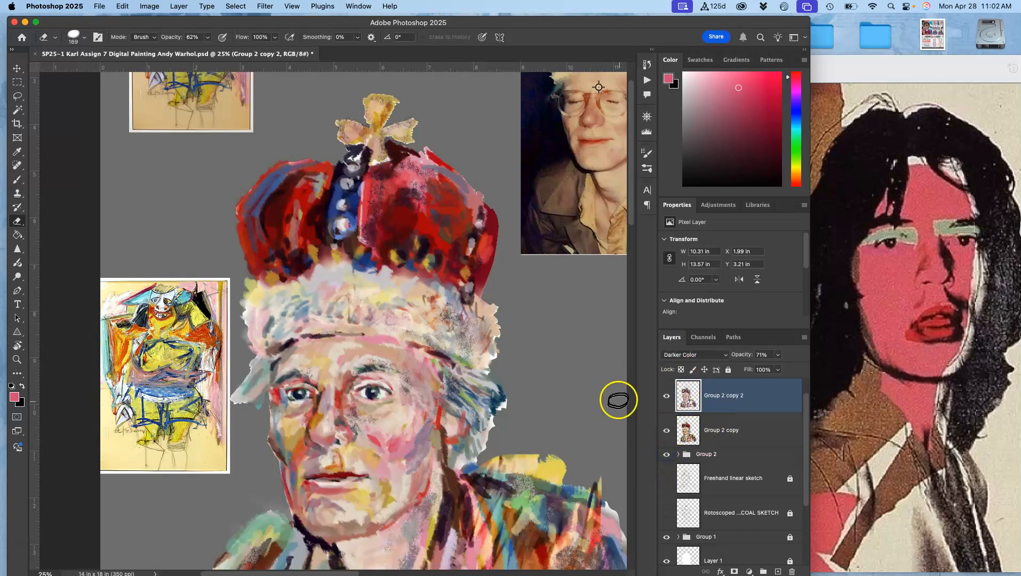
left_click(666, 397)
left_click(666, 398)
left_click(667, 397)
left_click(666, 398)
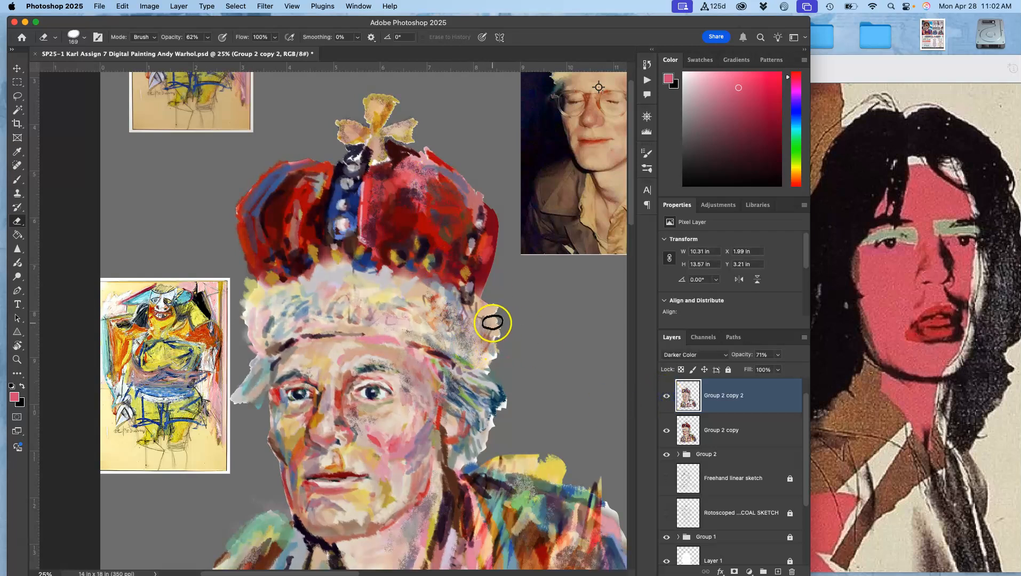
- Zoom to 100% on the face and erase lightly around the eyes and cheek with eraser opacity at 14%
key("super+minus")
scroll(496, 427, "down", 5)
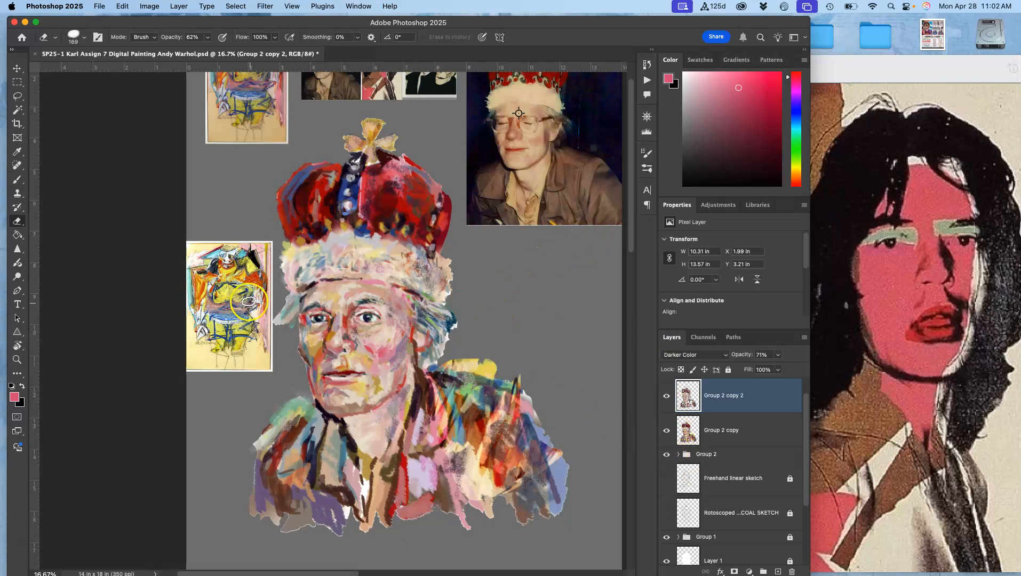
key("super+equal")
key("super+1")
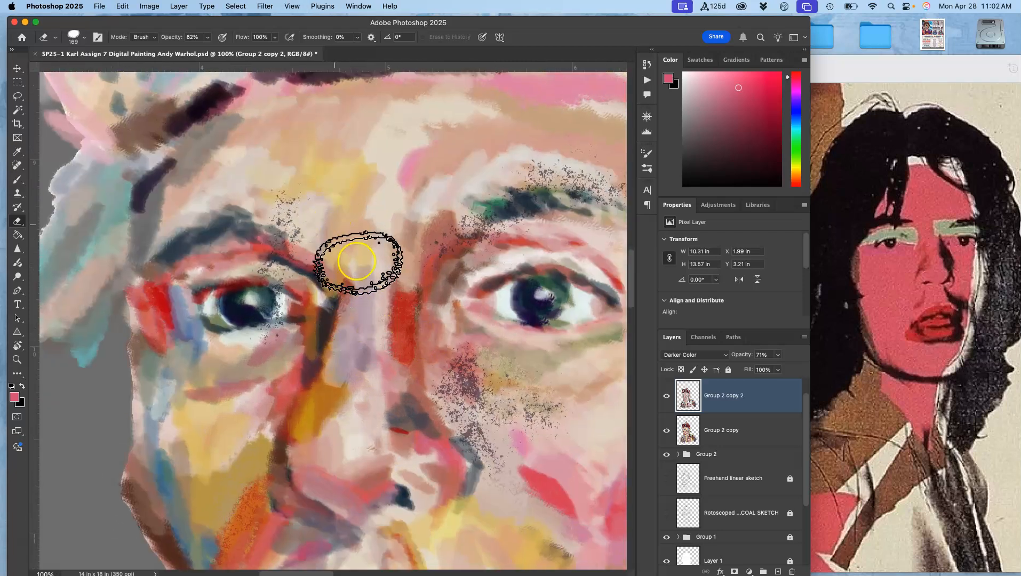
left_click(666, 398)
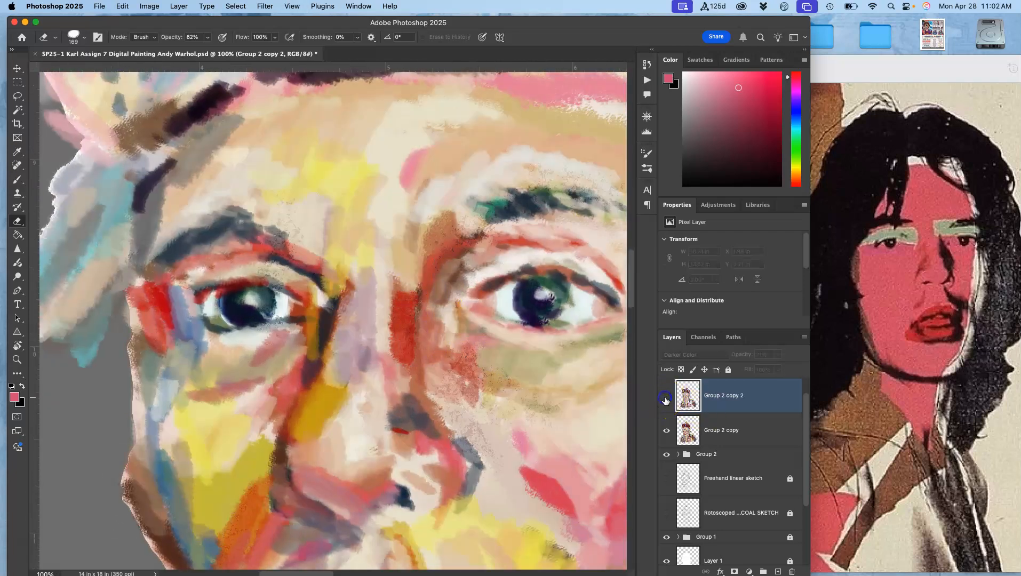
left_click(666, 399)
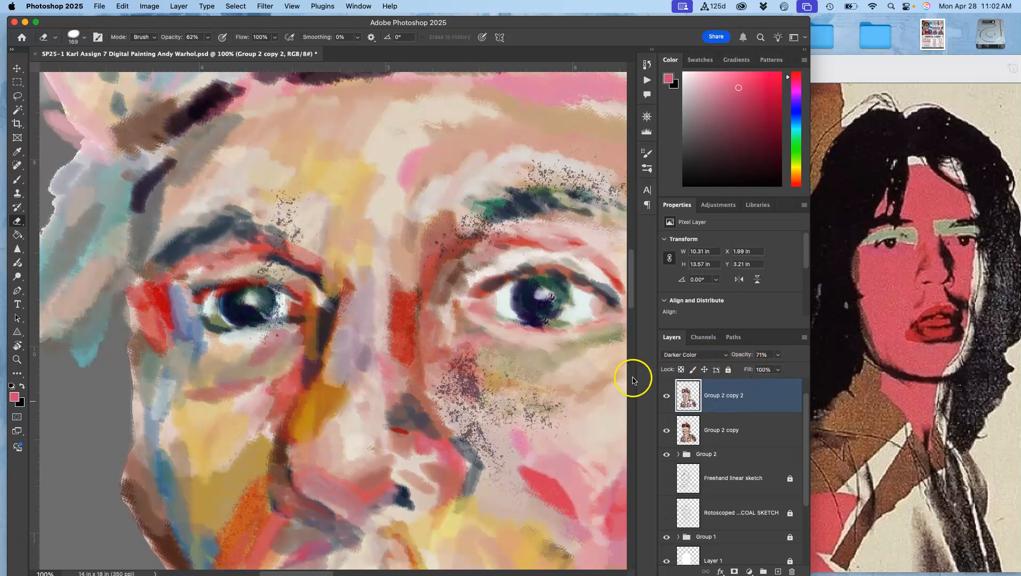
left_click(210, 39)
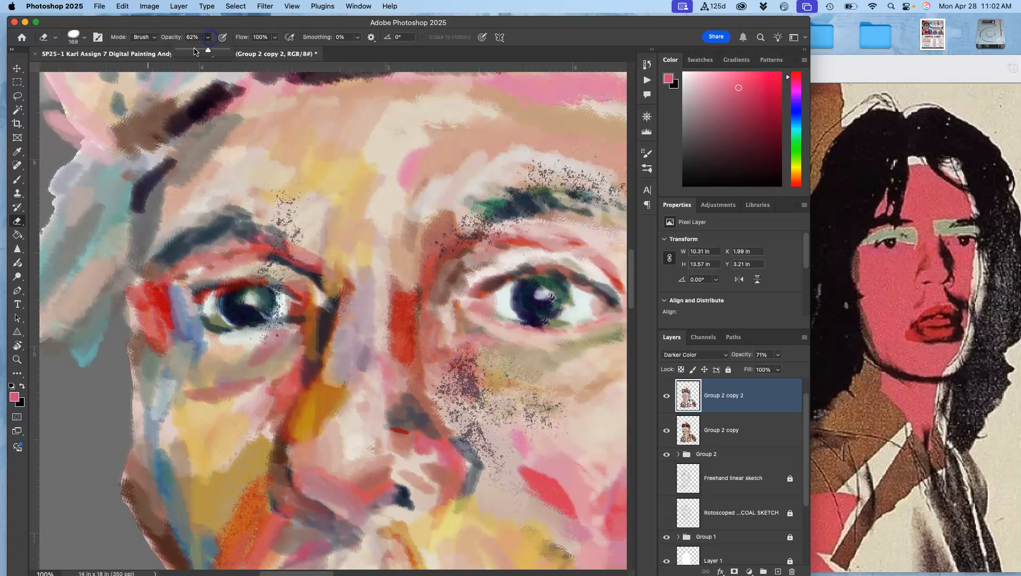
left_click(275, 259)
mouse_move(291, 205)
left_mouse_down()
mouse_move(299, 223)
mouse_move(288, 245)
left_mouse_up()
mouse_move(519, 209)
left_mouse_down()
mouse_move(491, 214)
mouse_move(601, 192)
mouse_move(591, 180)
mouse_move(566, 202)
left_mouse_up()
mouse_move(454, 382)
left_mouse_down()
mouse_move(453, 412)
mouse_move(467, 424)
mouse_move(522, 405)
left_mouse_up()
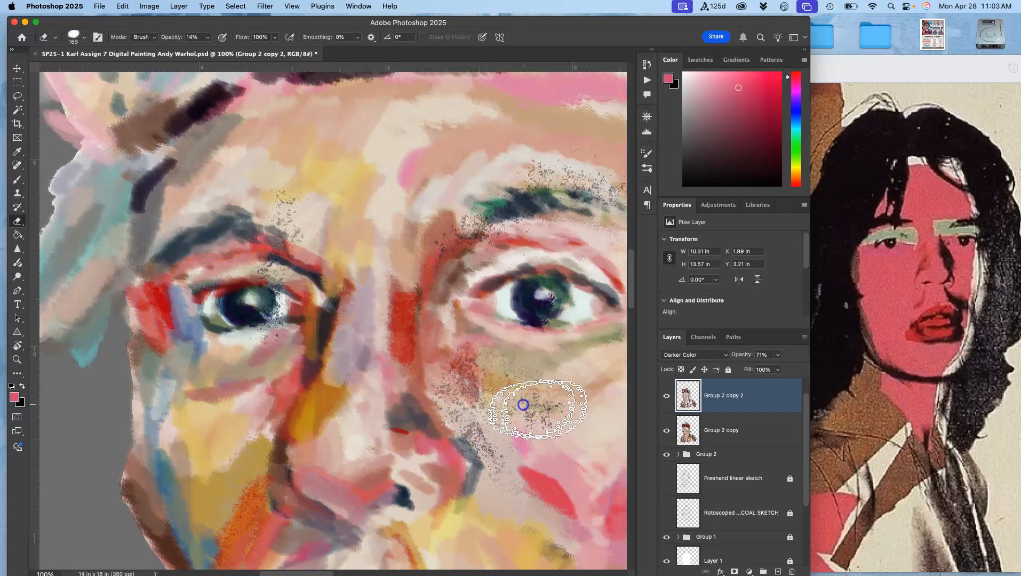
- Select the Group 2 copy layer and erase a stroke on its cheek, toggling the top layer to check
left_click(740, 429)
mouse_move(455, 377)
left_mouse_down()
mouse_move(439, 372)
mouse_move(472, 422)
mouse_move(486, 417)
mouse_move(489, 398)
mouse_move(472, 437)
mouse_move(480, 412)
left_mouse_up()
left_click(667, 396)
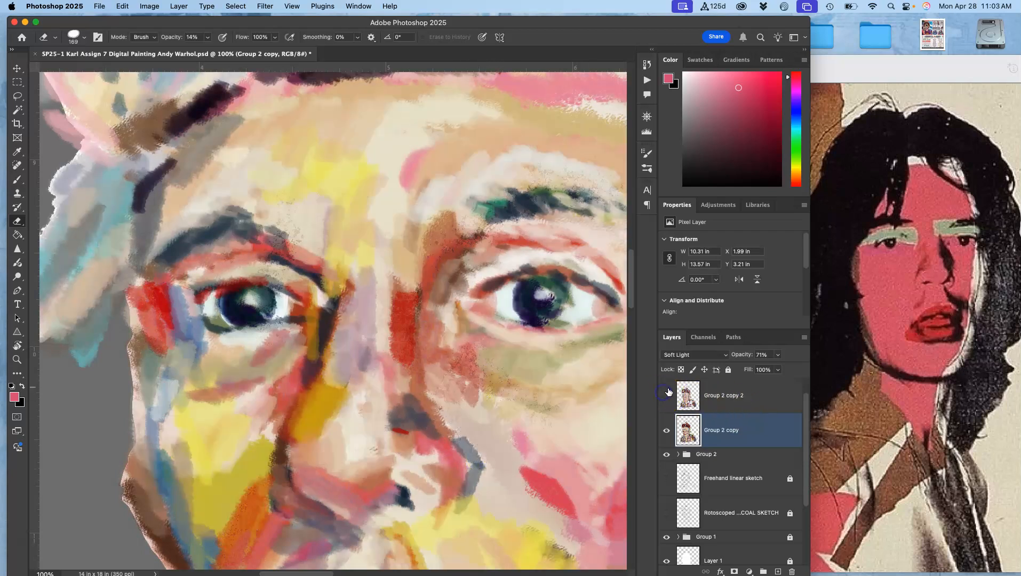
left_click(666, 396)
- Reselect Group 2 copy 2 and erase many soft strokes across the face, neck and jacket
left_click(705, 394)
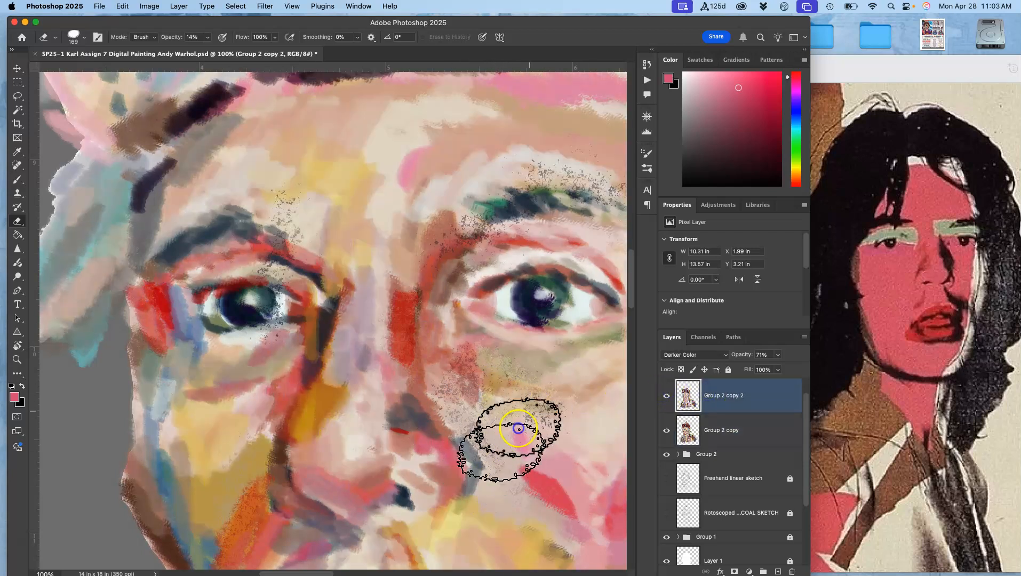
left_click_drag(527, 421, 570, 370)
left_click_drag(445, 355, 329, 265)
mouse_move(262, 346)
left_mouse_down()
mouse_move(262, 268)
mouse_move(303, 172)
left_mouse_up()
left_click_drag(538, 194, 619, 184)
left_click_drag(463, 339, 445, 136)
mouse_move(491, 419)
left_mouse_down()
mouse_move(452, 241)
mouse_move(344, 216)
left_mouse_up()
left_click_drag(471, 338, 381, 166)
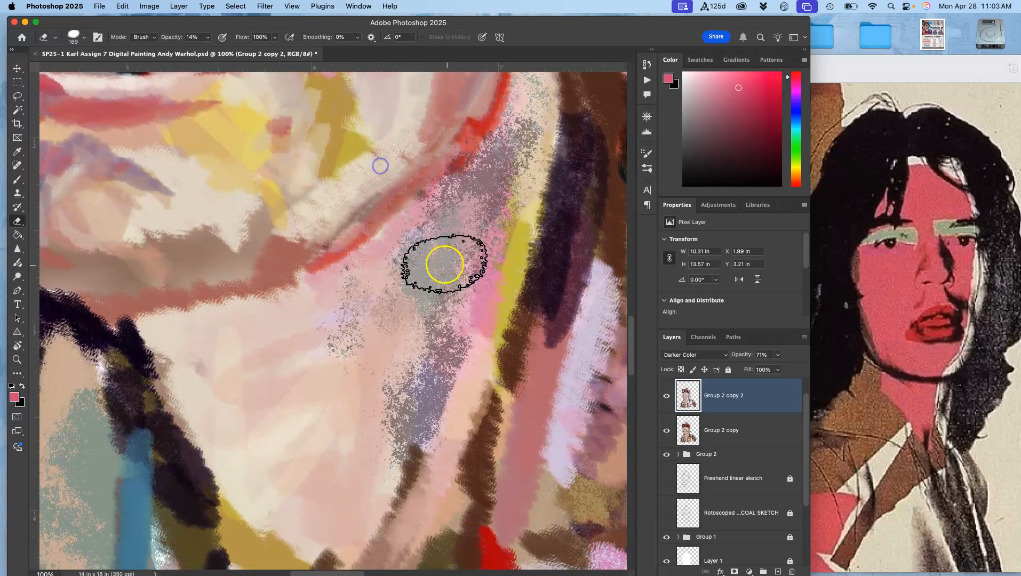
left_click_drag(445, 302, 230, 483)
left_click_drag(422, 367, 251, 412)
left_click_drag(404, 347, 266, 295)
mouse_move(411, 374)
left_mouse_down()
mouse_move(390, 353)
mouse_move(354, 237)
mouse_move(367, 349)
mouse_move(300, 283)
mouse_move(314, 217)
mouse_move(385, 266)
mouse_move(326, 269)
mouse_move(363, 290)
mouse_move(399, 173)
left_mouse_up()
left_click_drag(364, 219, 518, 342)
mouse_move(367, 247)
left_mouse_down()
mouse_move(434, 132)
mouse_move(442, 43)
left_mouse_up()
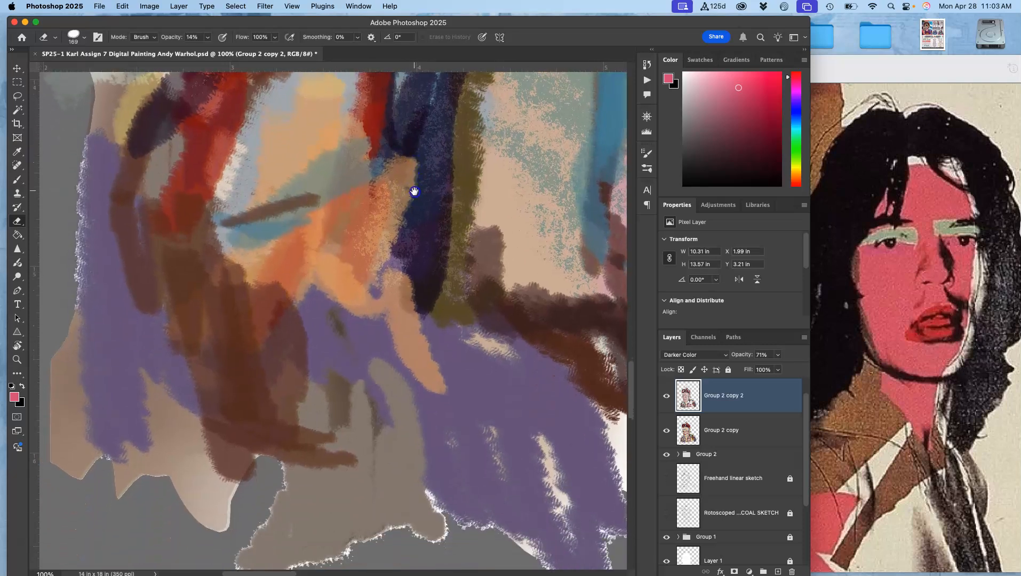
left_click_drag(364, 317, 383, 472)
left_click_drag(410, 321, 479, 141)
left_click_drag(367, 384, 369, 258)
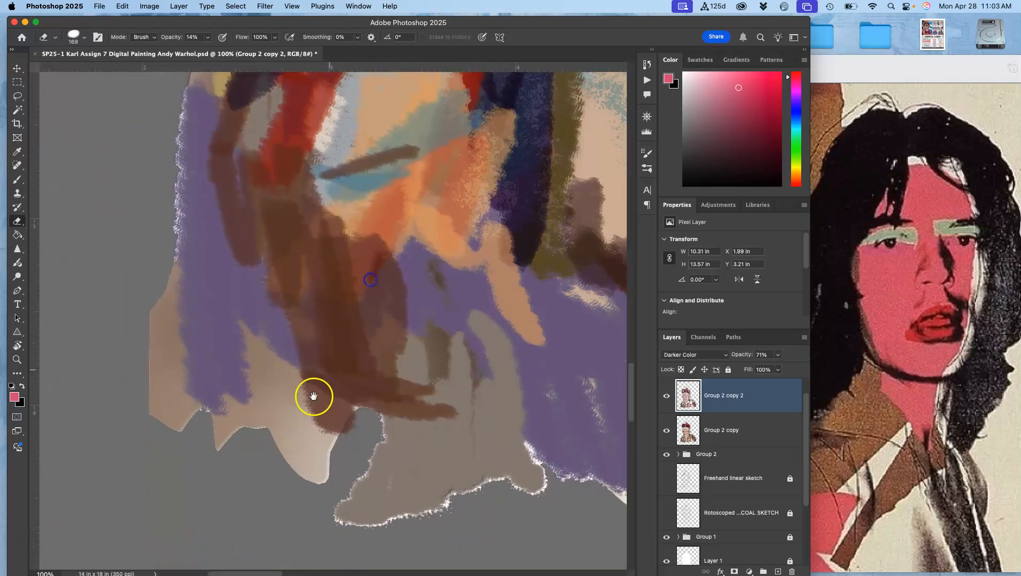
key("super+minus")
key("super+minus")
key("super+minus")
key("super+minus")
left_click_drag(545, 221, 382, 421)
left_click_drag(449, 253, 467, 342)
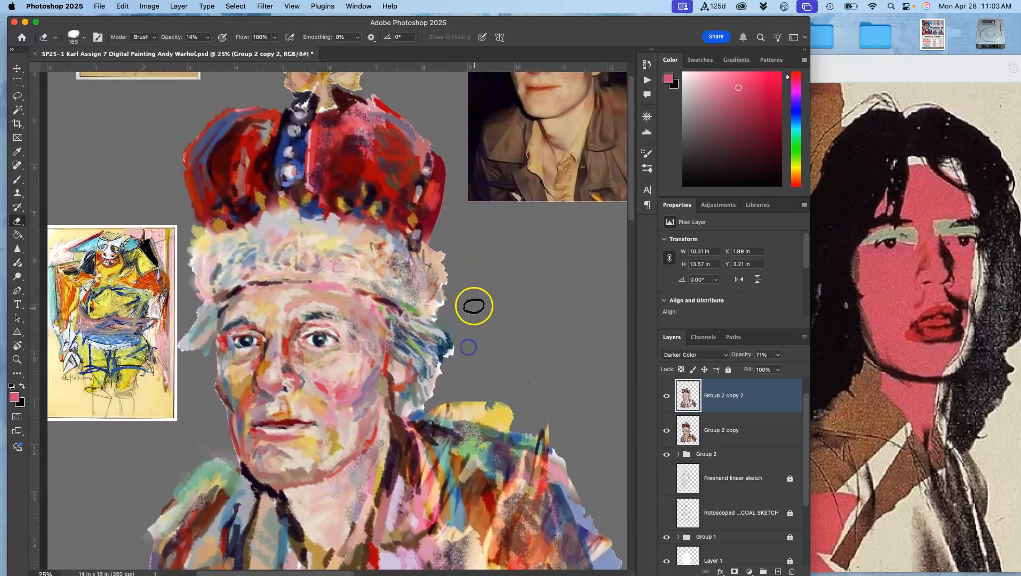
- Hide the gray Layer 0 copy background, the Abstract Reference layer and Group 1 to show the portrait on white
key("super+minus")
key("super+minus")
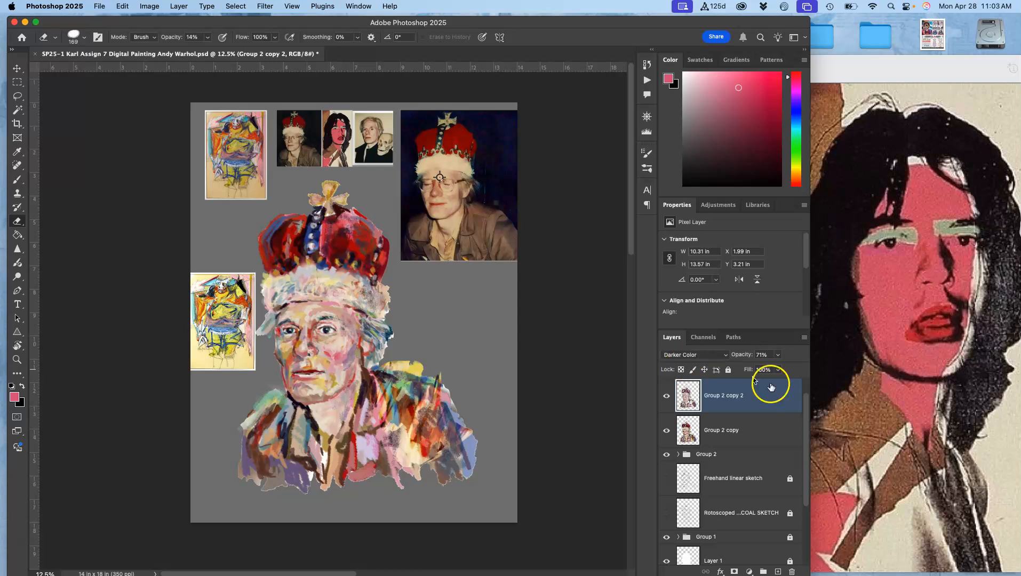
scroll(689, 474, "down", 3)
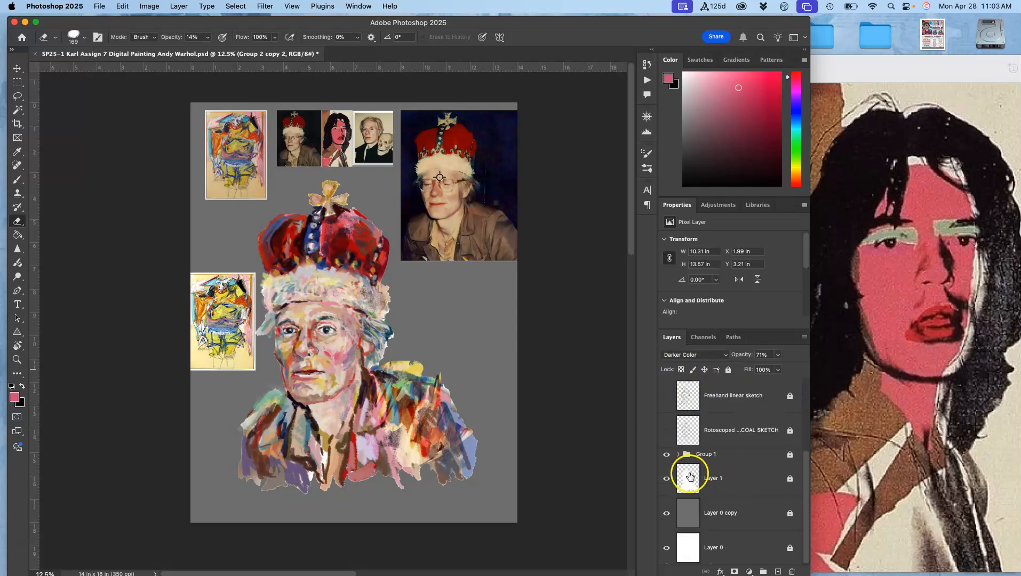
left_click(668, 515)
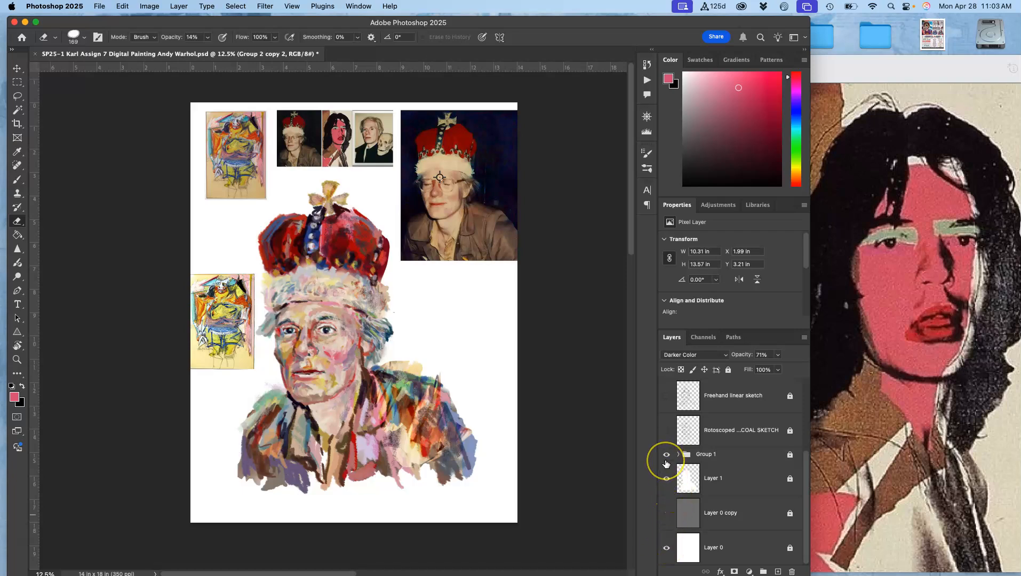
scroll(667, 463, "up", 4)
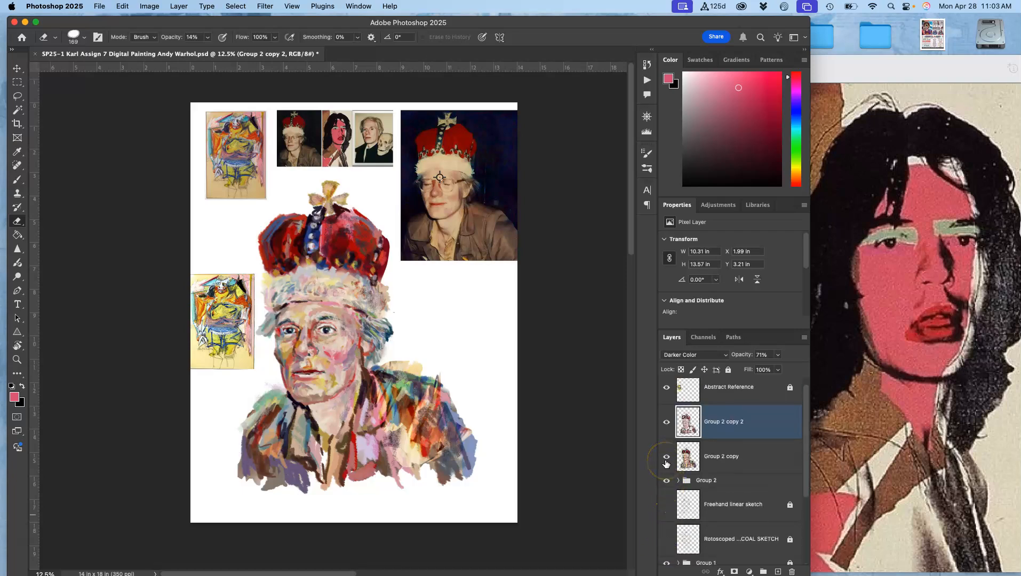
left_click(665, 401)
scroll(669, 488, "down", 4)
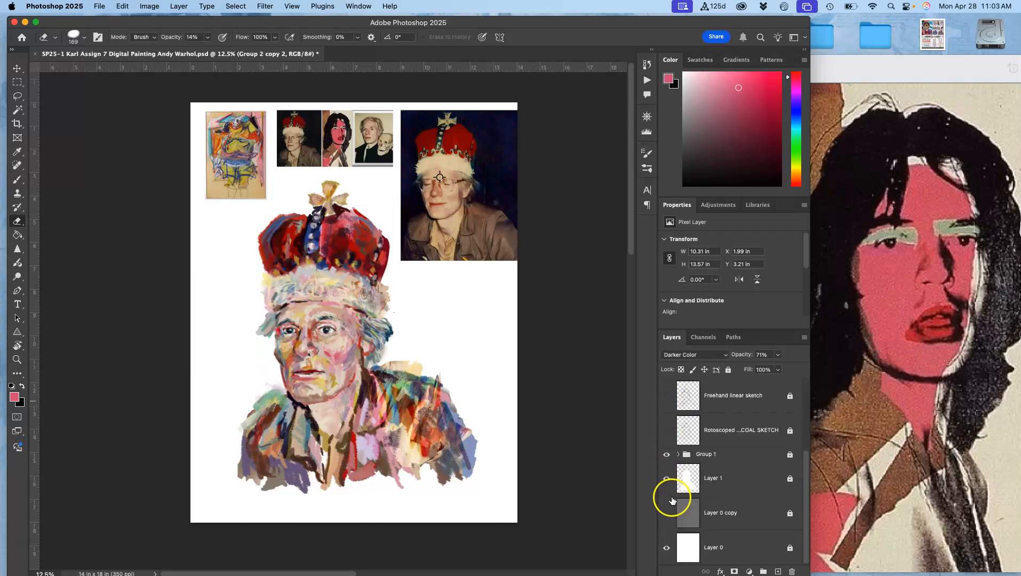
left_click(667, 455)
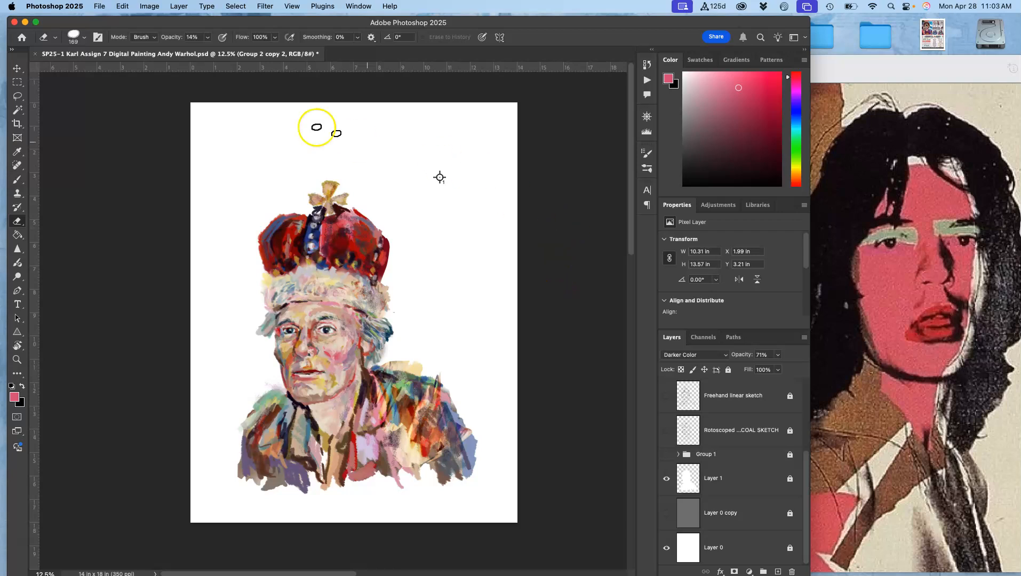
- Crop the canvas by pulling the top edge down and both side edges slightly inward
left_click(100, 6)
left_click(100, 7)
left_click(19, 124)
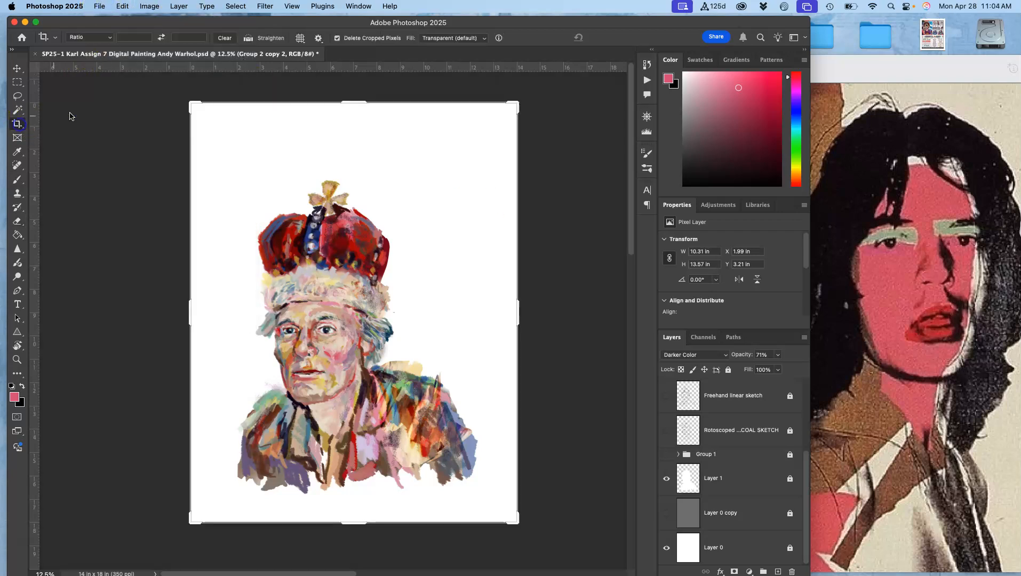
left_click_drag(356, 104, 350, 135)
left_click_drag(519, 316, 505, 315)
left_click_drag(201, 309, 213, 310)
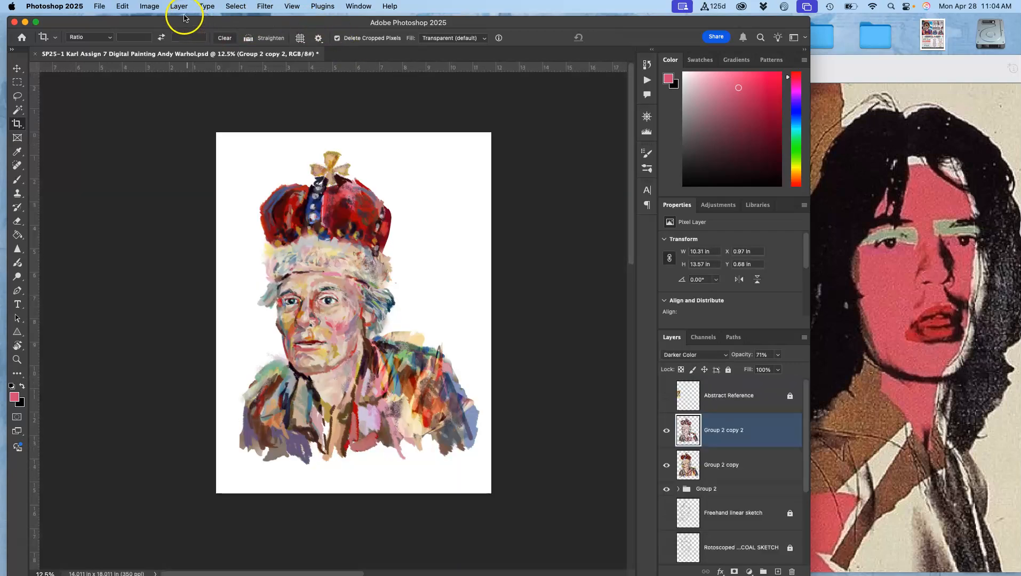
left_click(150, 6)
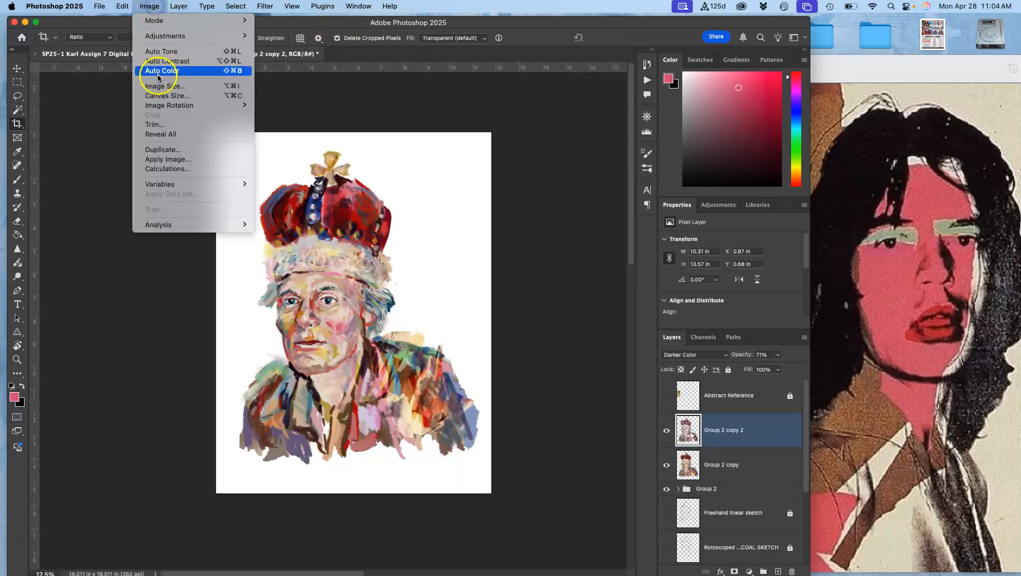